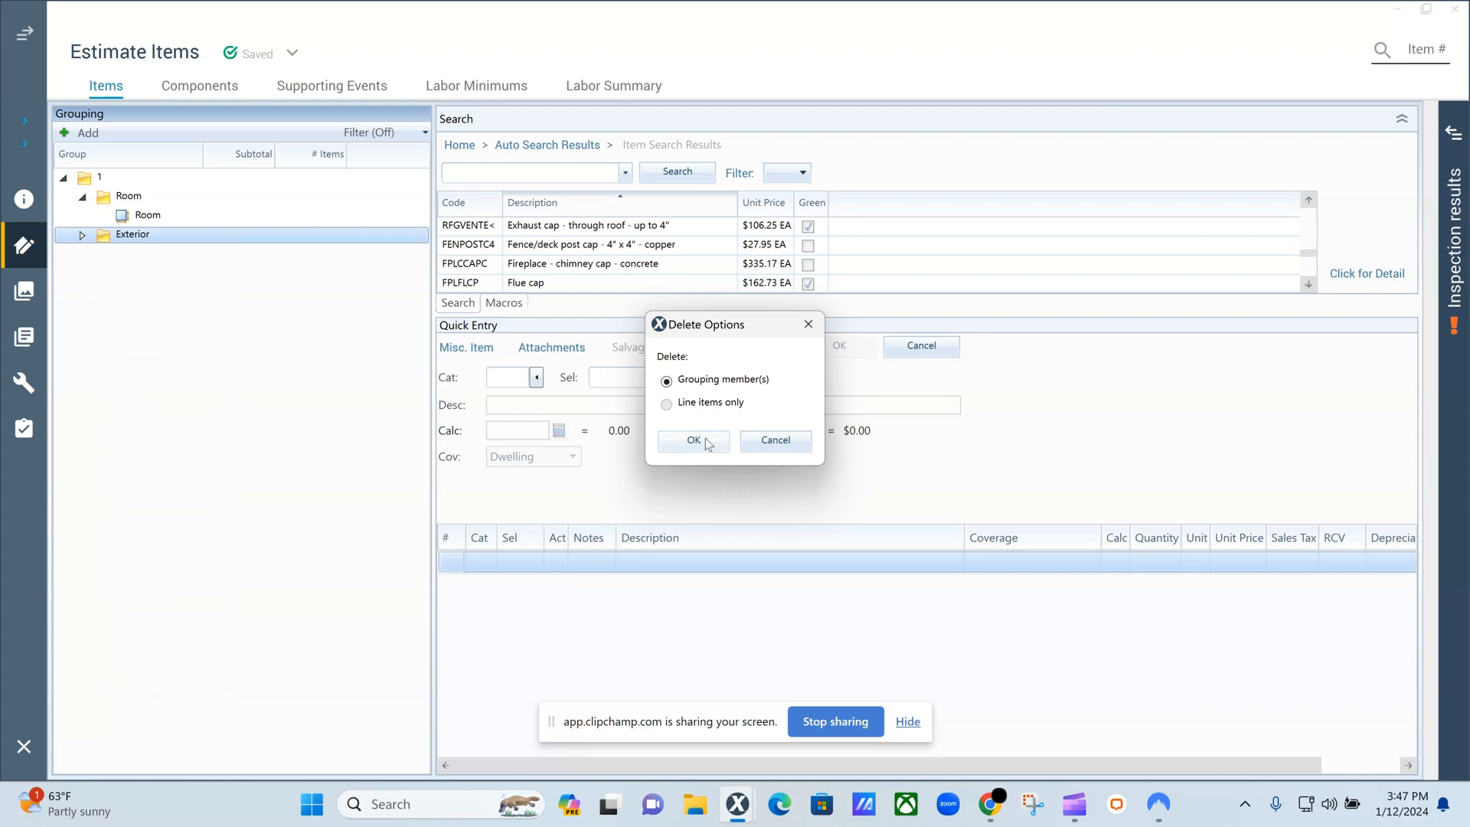
Delete the existing Exterior group with its grouping members, and attach a new group named Exterior under group 1.
{"action": "left_click", "coordinate": [705, 439]}
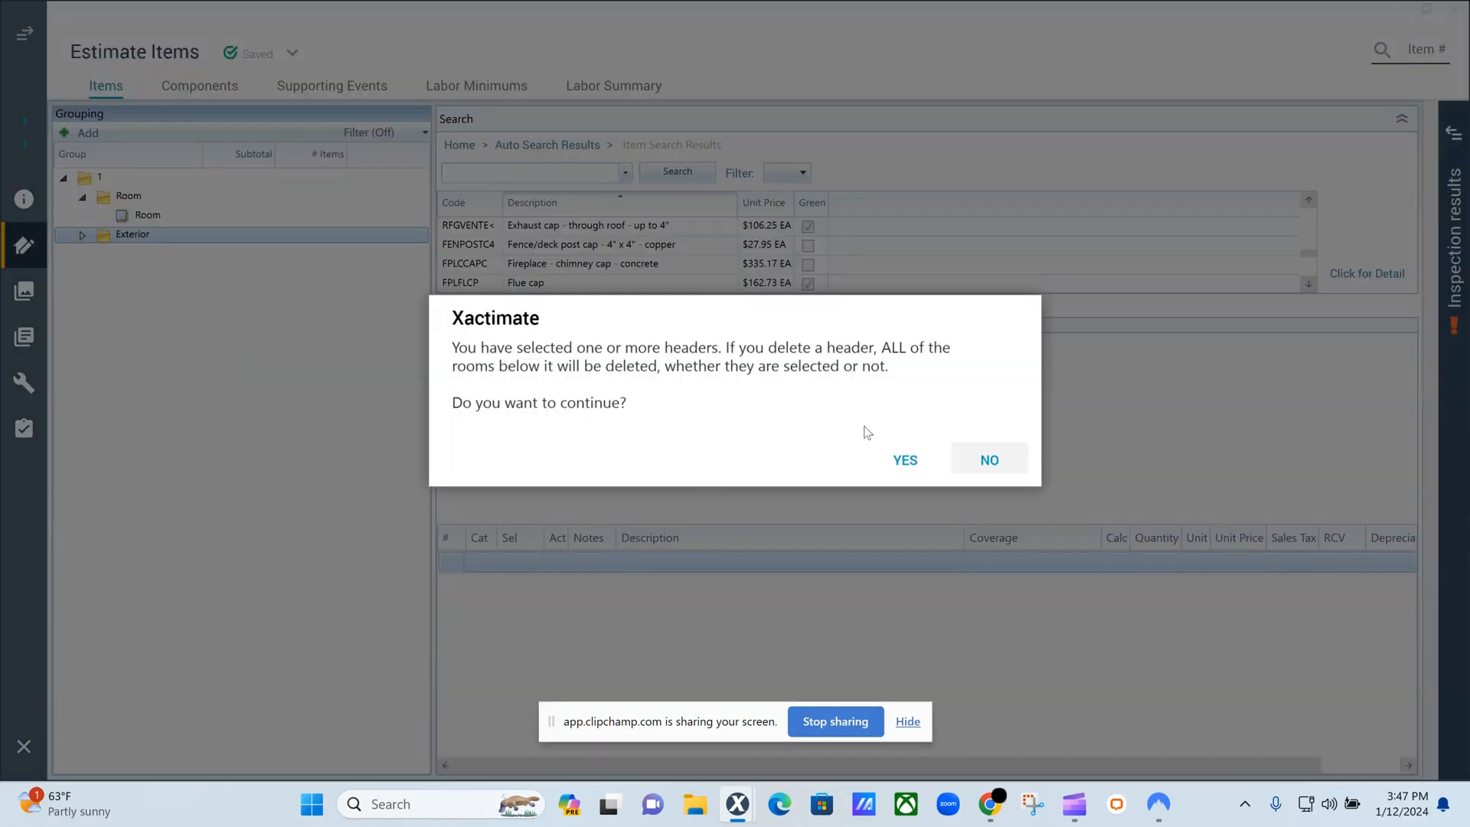
{"action": "left_click", "coordinate": [906, 464]}
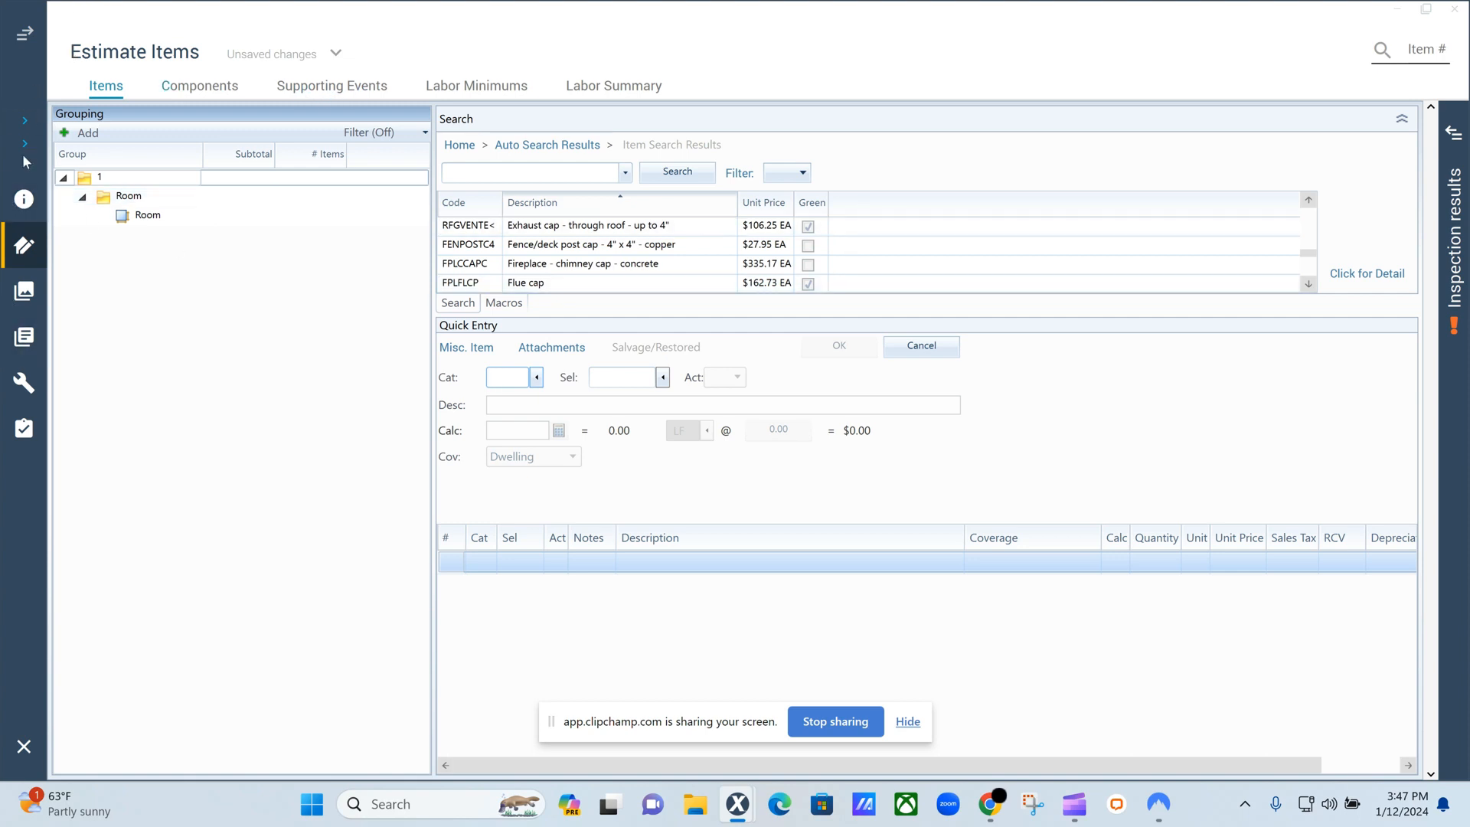
{"action": "left_click", "coordinate": [78, 134]}
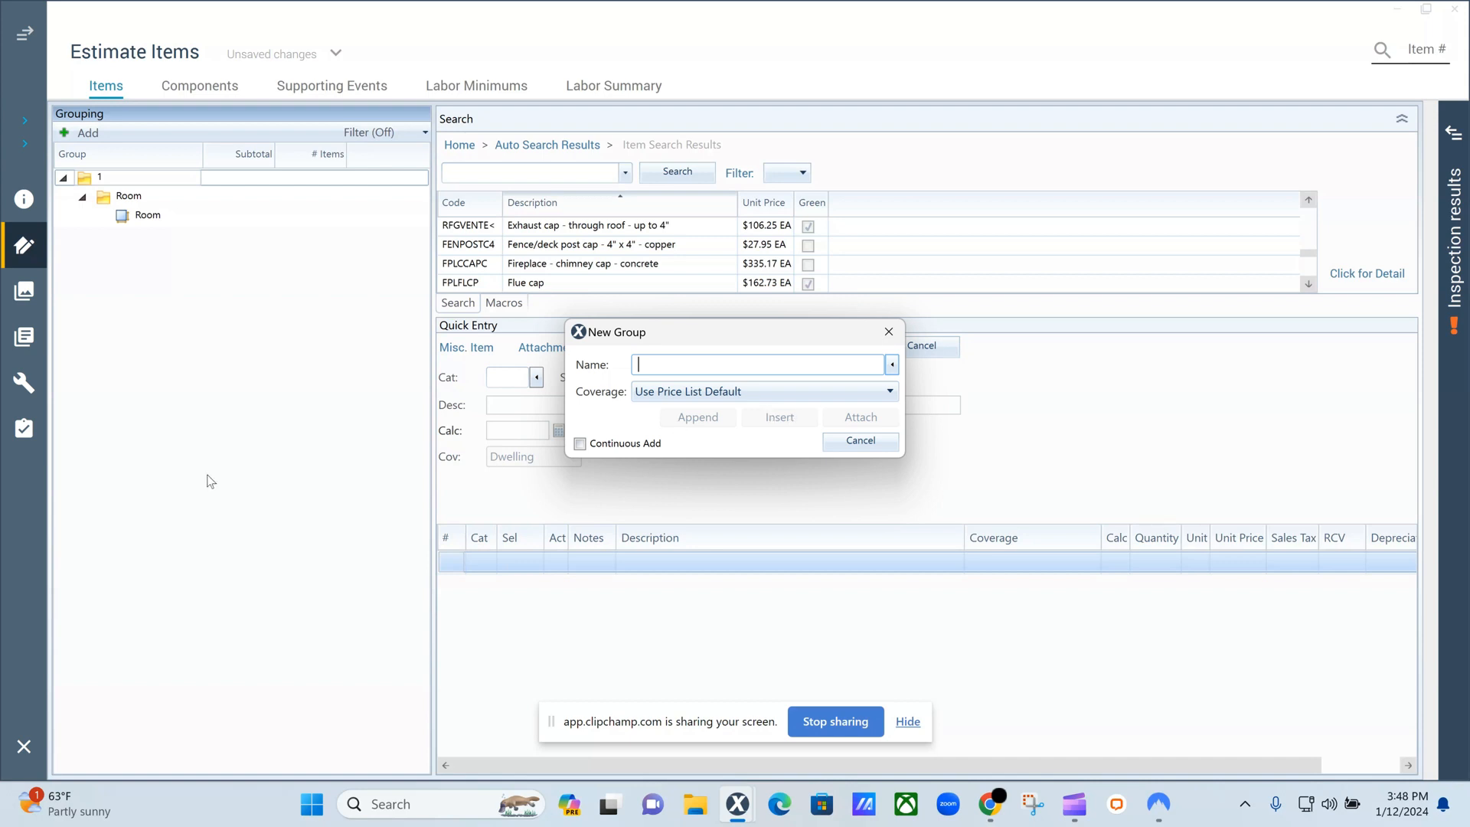
{"action": "type", "text": "Exterior"}
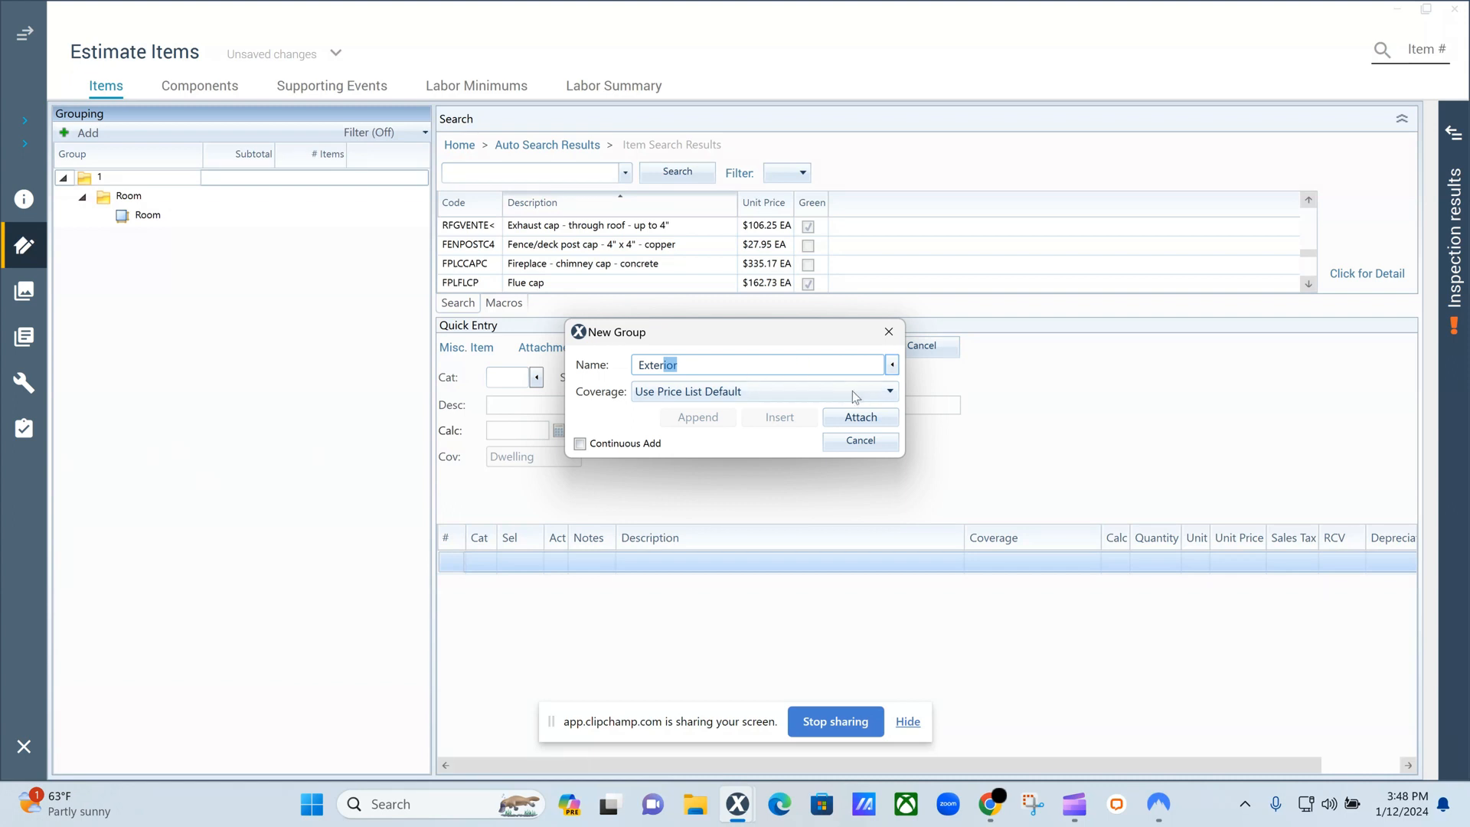
{"action": "left_click", "coordinate": [878, 423]}
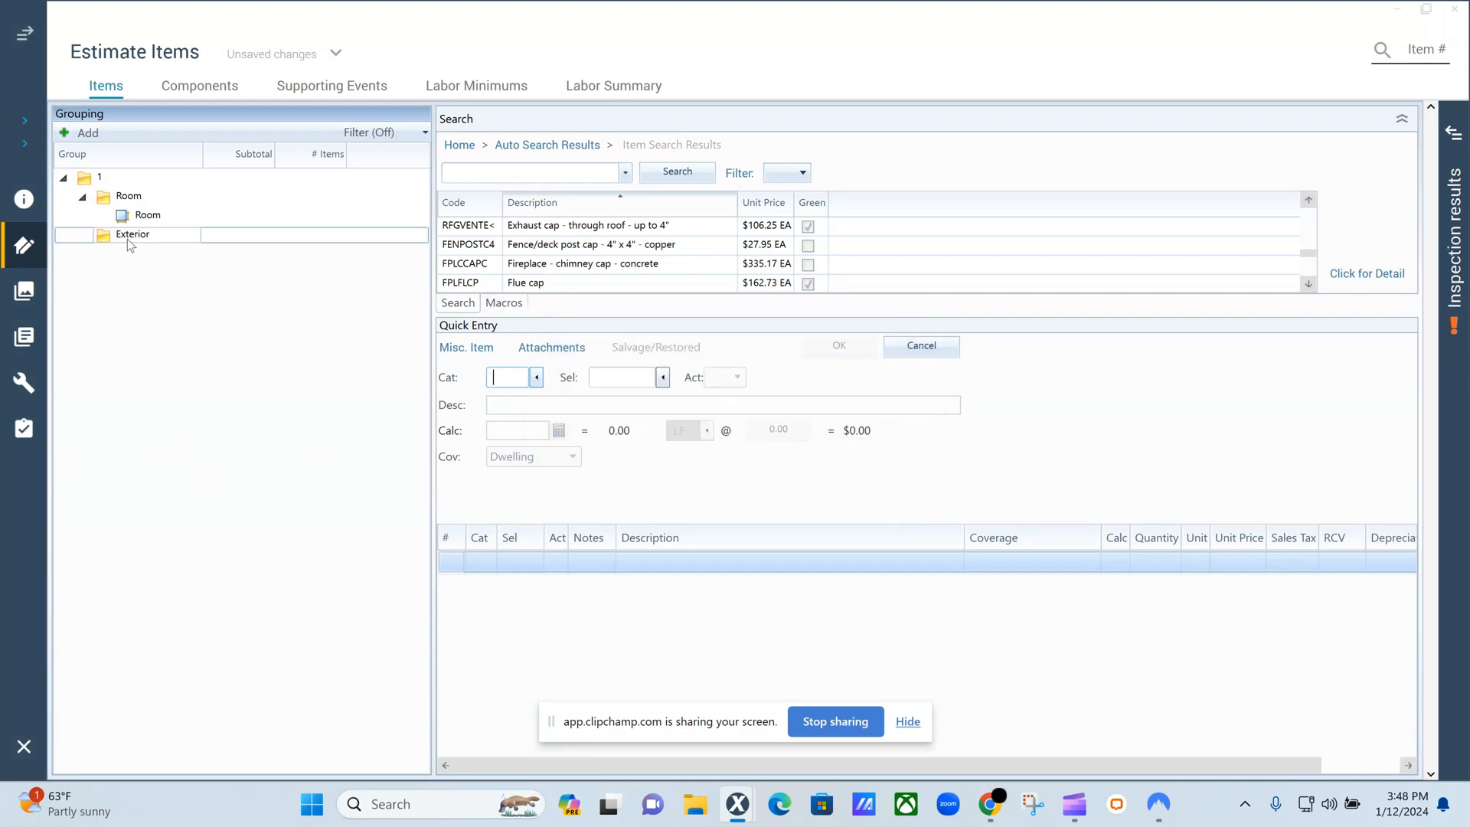
Attach a Front Elevation group under Exterior with Continuous Add enabled.
{"action": "left_click", "coordinate": [85, 132]}
{"action": "left_click", "coordinate": [583, 444]}
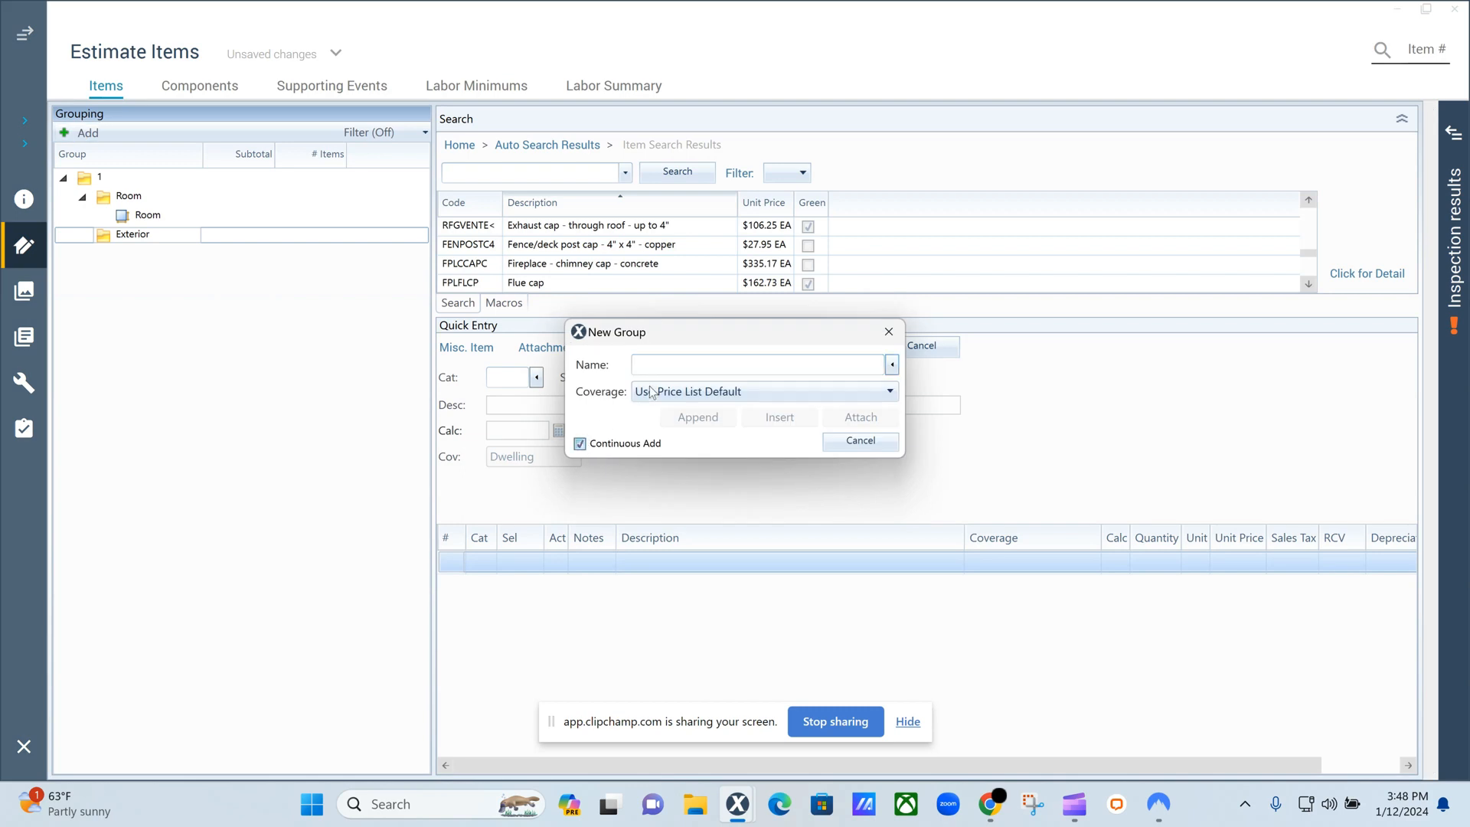
{"action": "left_click", "coordinate": [665, 364]}
{"action": "type", "text": "Front Elevation"}
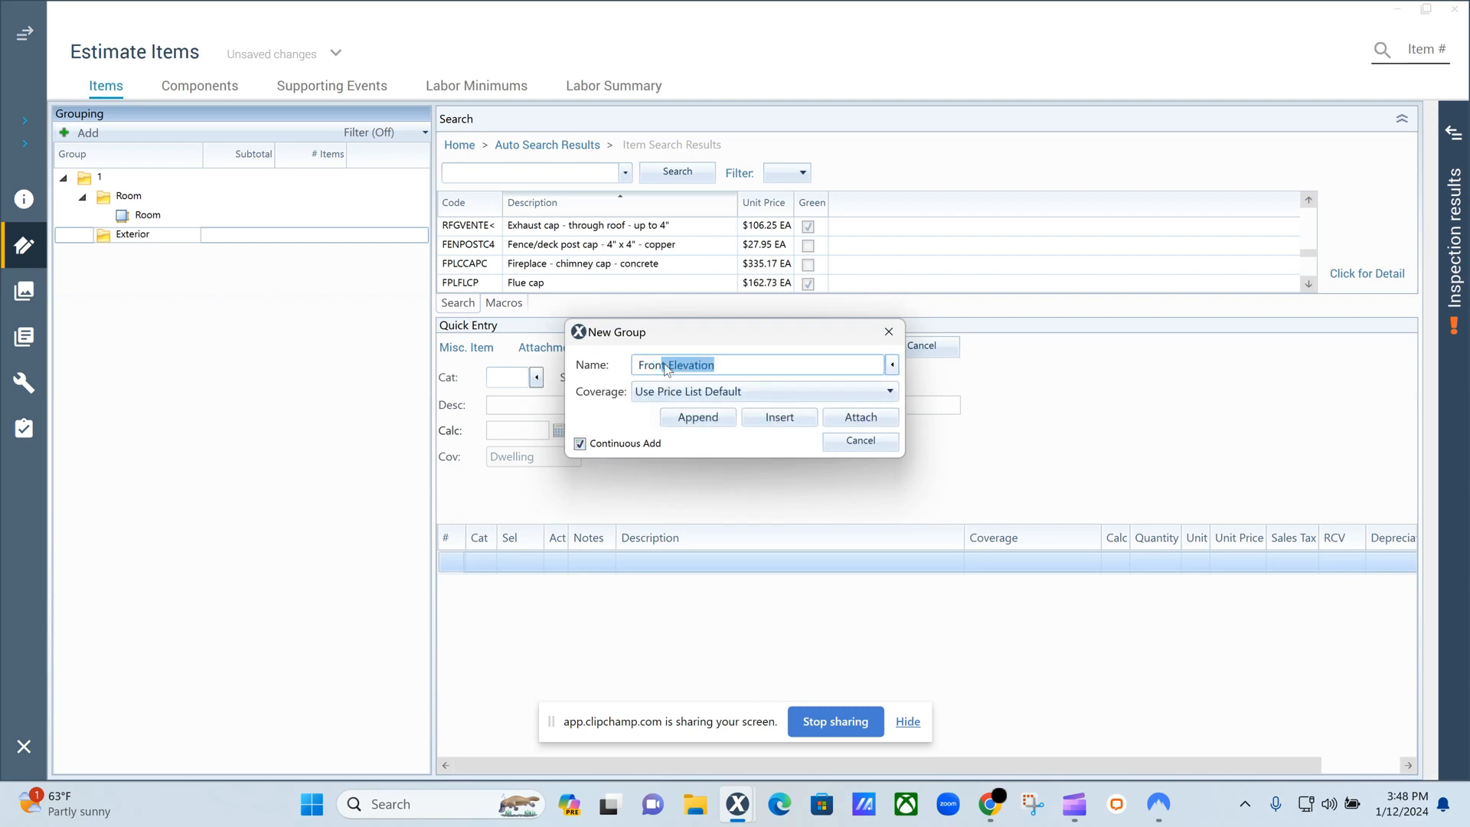
{"action": "left_click", "coordinate": [861, 417]}
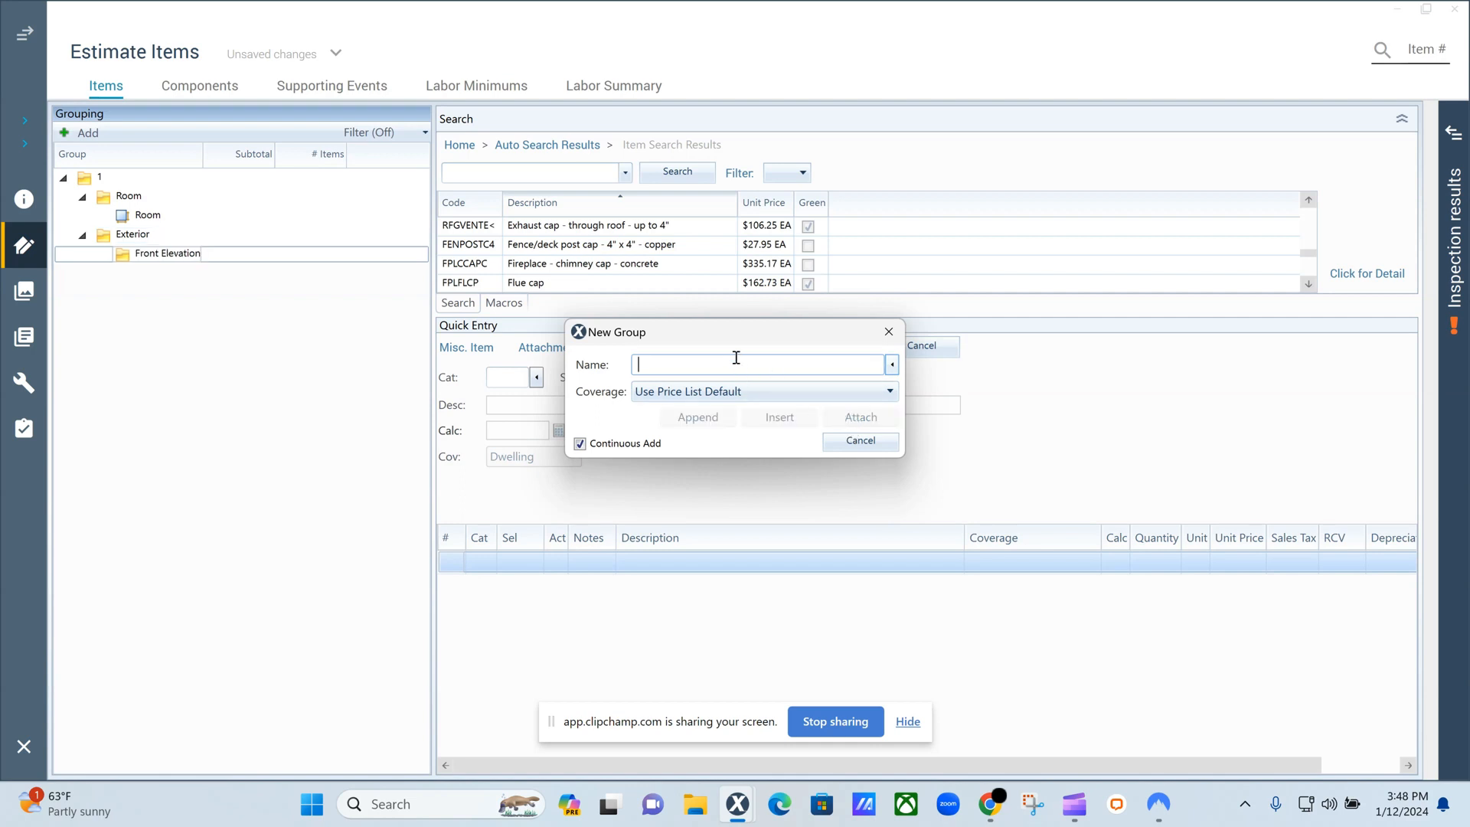
Append Right Elevation, Rear Elevation and Left Elevation groups after Front Elevation and finish adding groups.
{"action": "type", "text": "Right Elevation"}
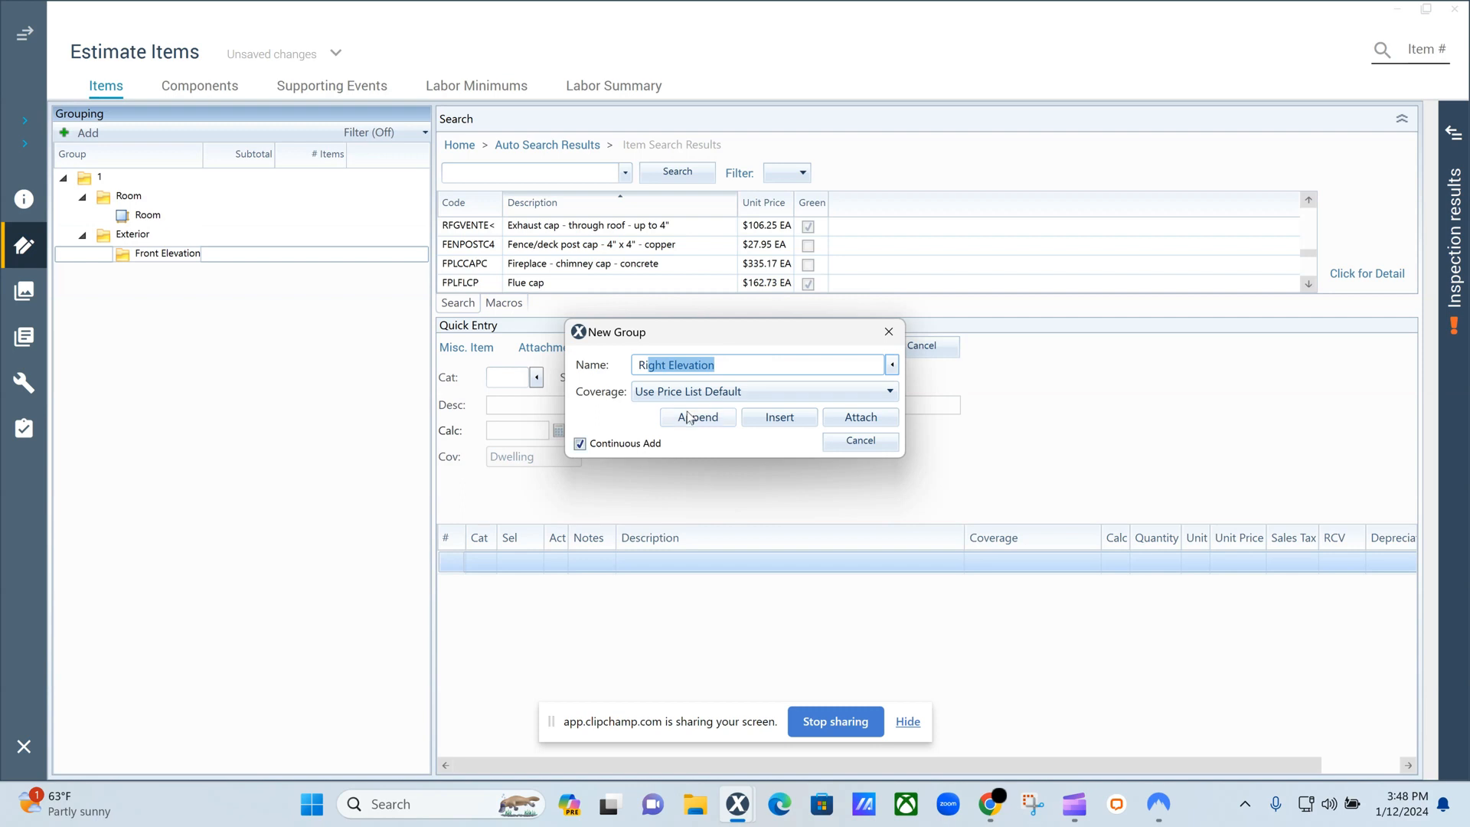
{"action": "left_click", "coordinate": [692, 419]}
{"action": "type", "text": "R"}
{"action": "left_click", "coordinate": [691, 420]}
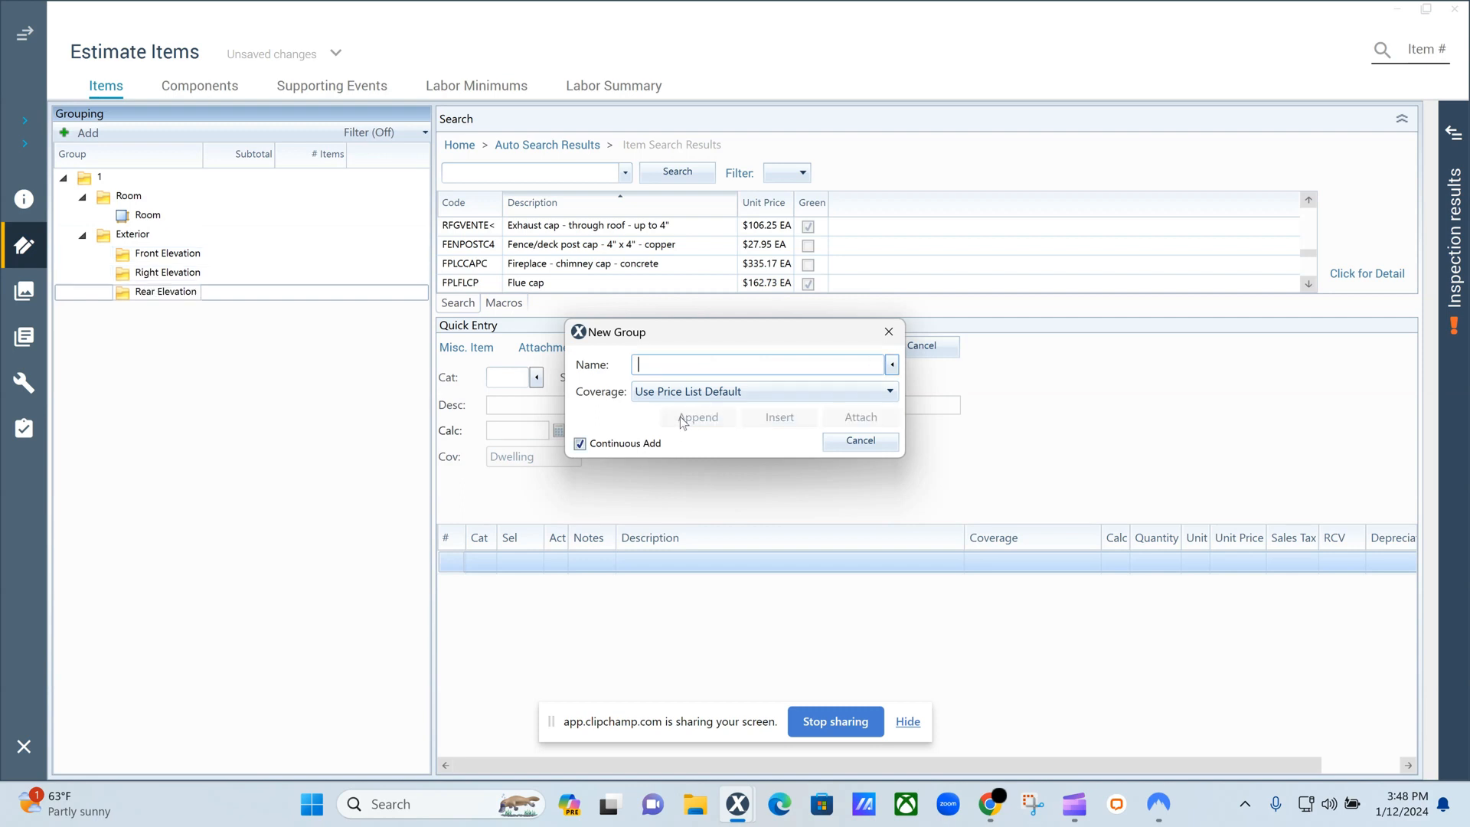
{"action": "type", "text": "Left Elevation"}
{"action": "left_click", "coordinate": [681, 419]}
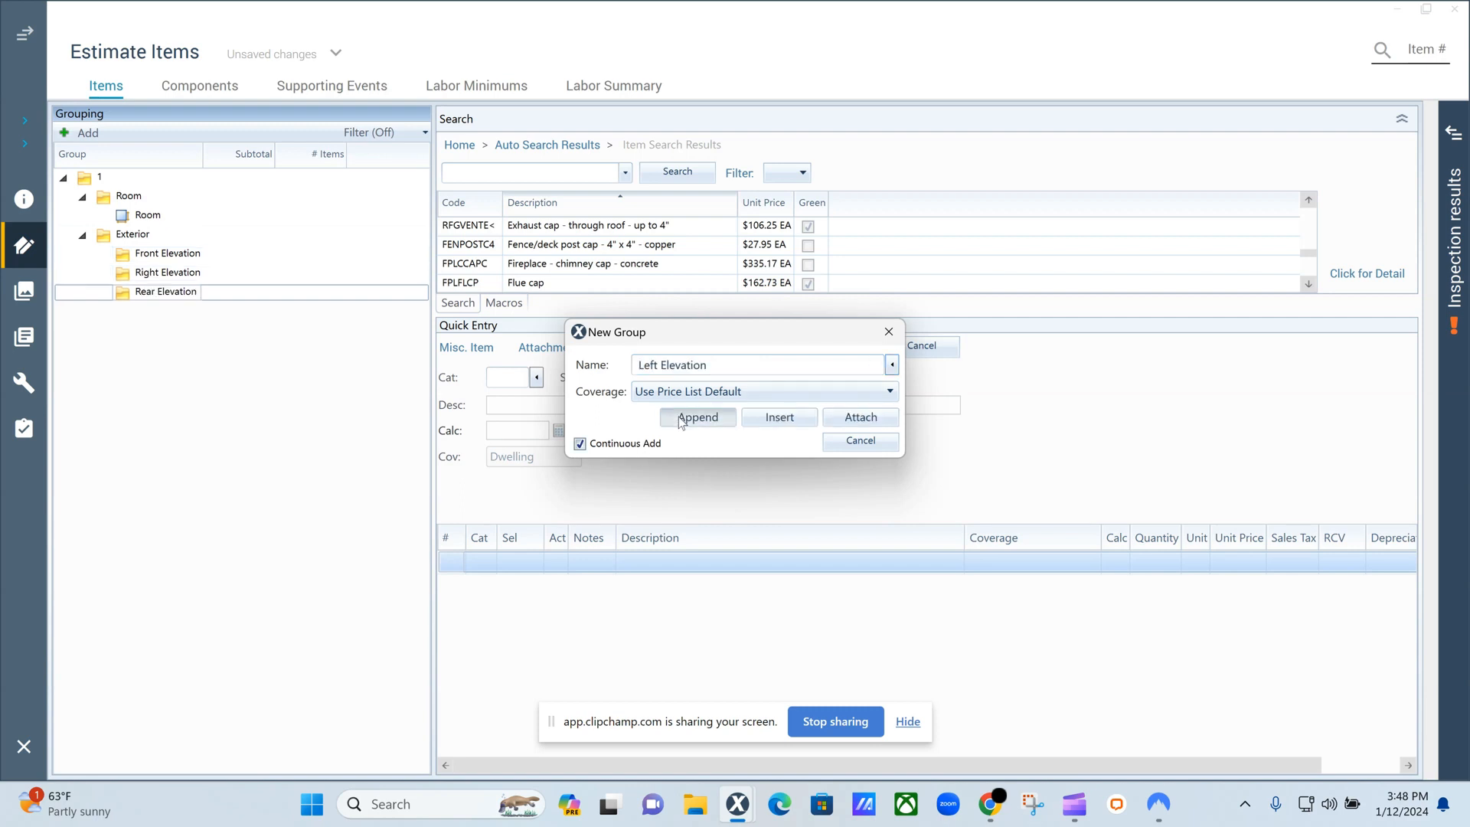
{"action": "left_click", "coordinate": [885, 334]}
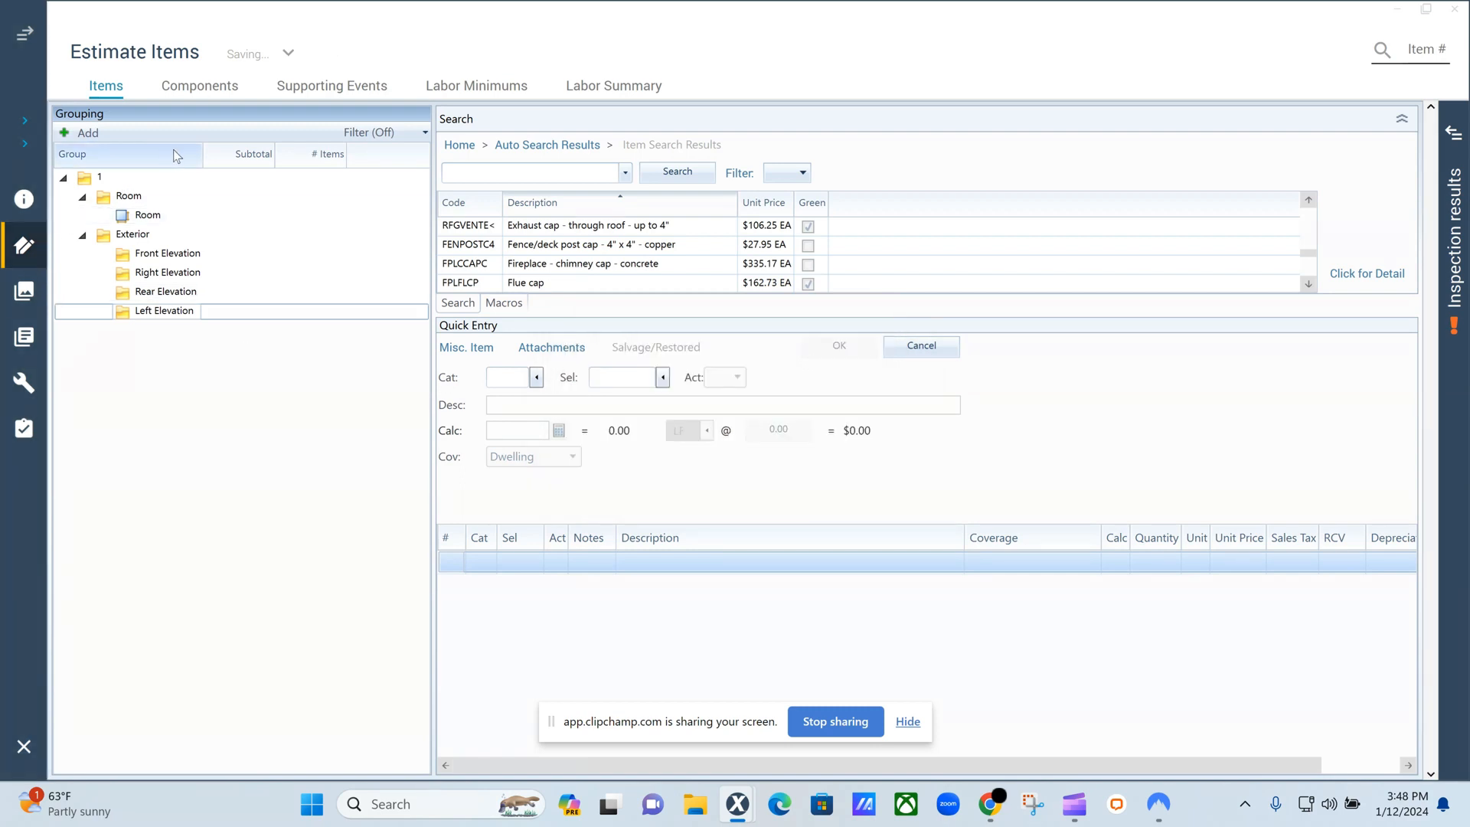
Add a dimension entry to the Right Elevation group using the Elevation shape.
{"action": "left_click", "coordinate": [146, 275]}
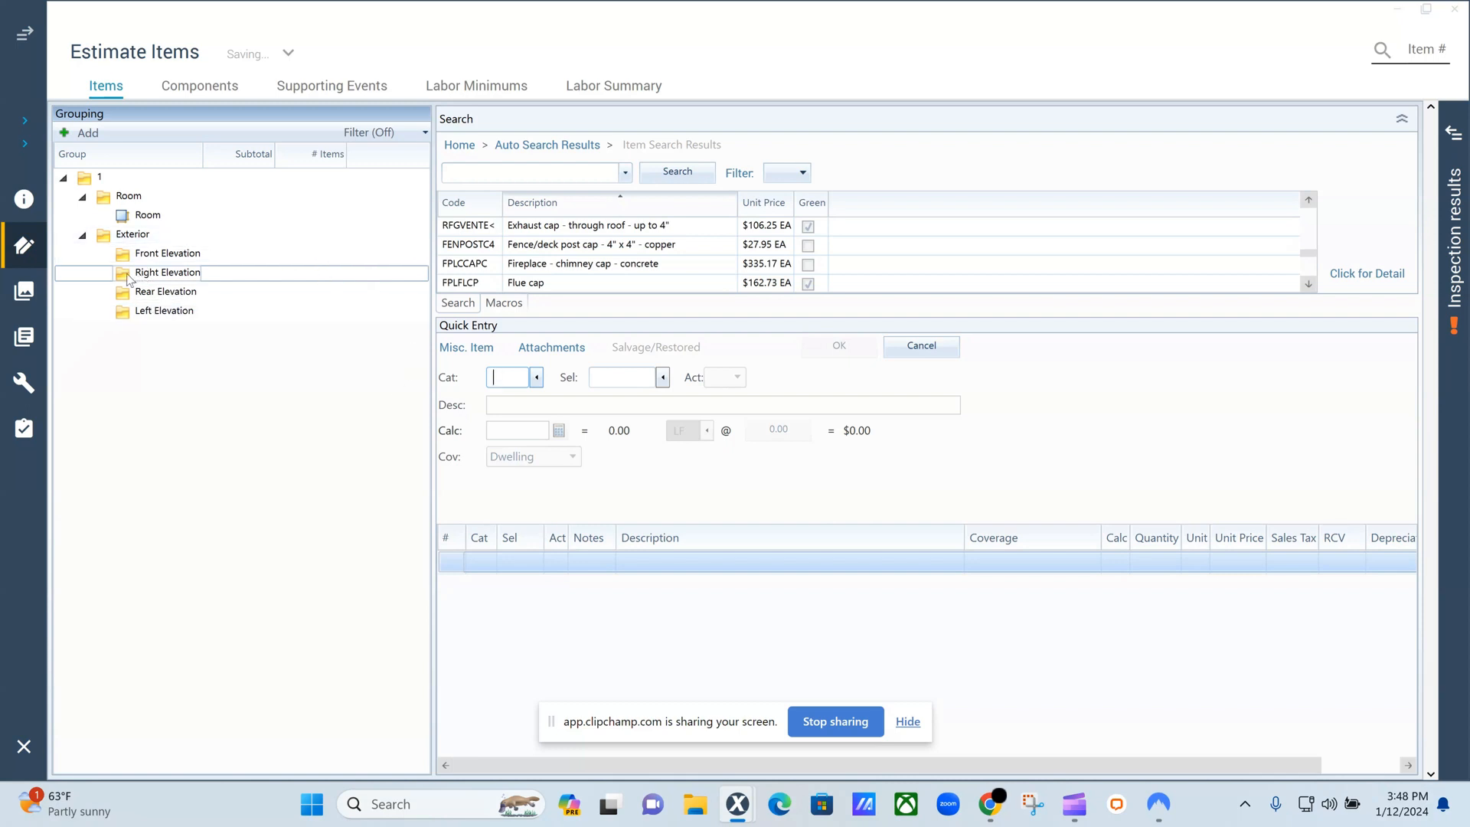
{"action": "right_click", "coordinate": [129, 278]}
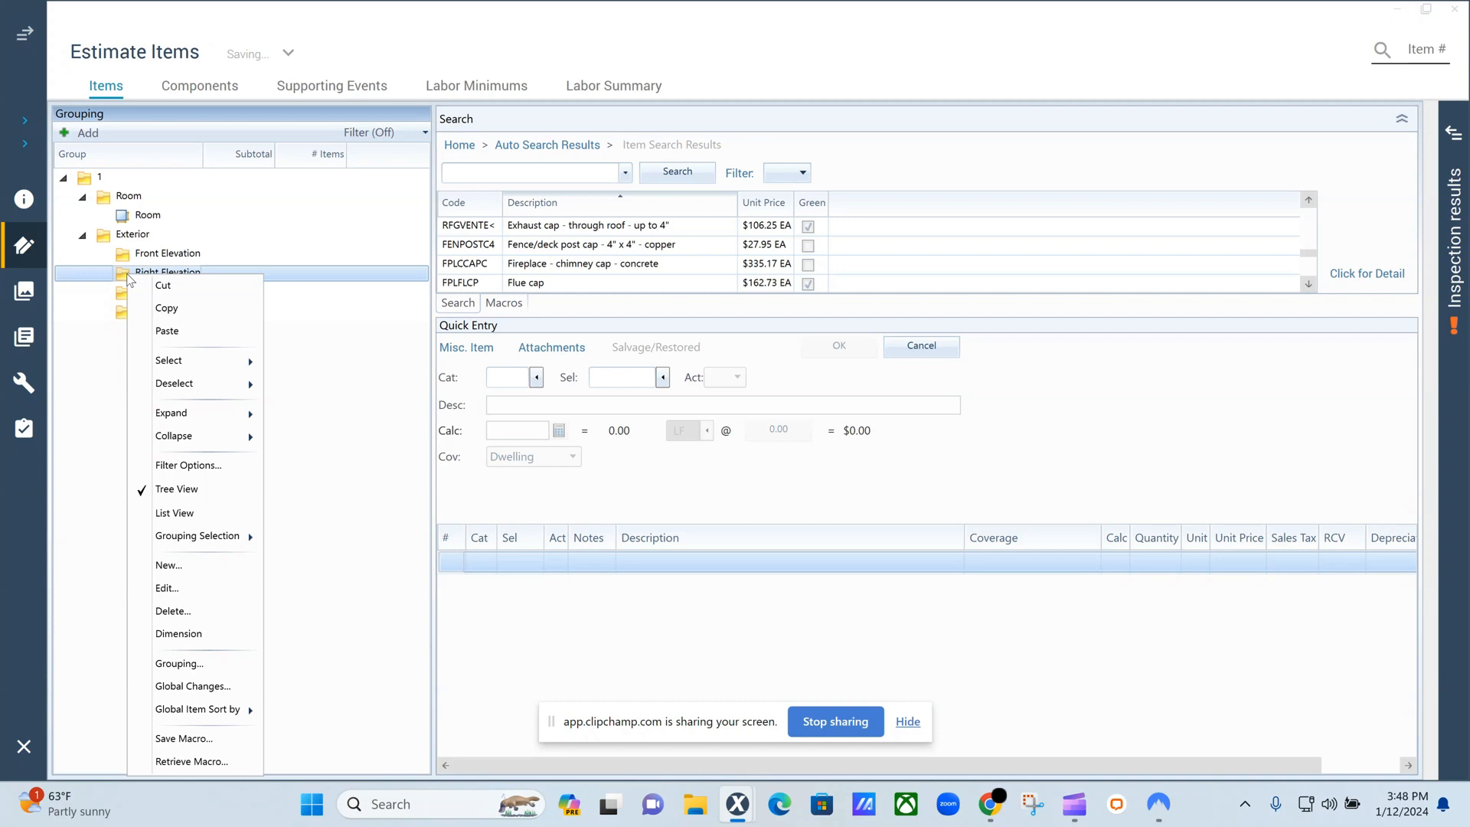
{"action": "left_click", "coordinate": [179, 635]}
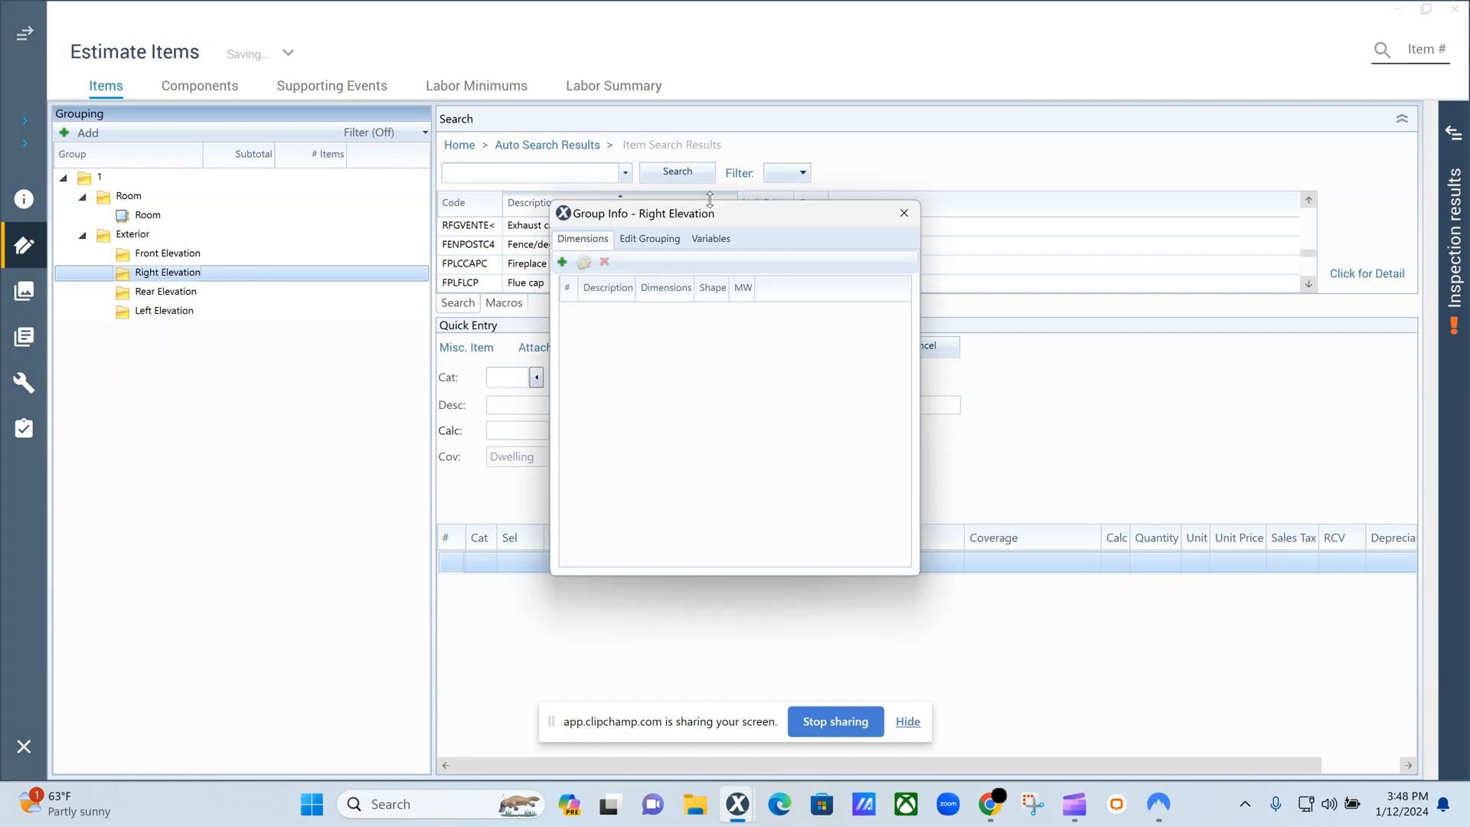
{"action": "left_click", "coordinate": [561, 263]}
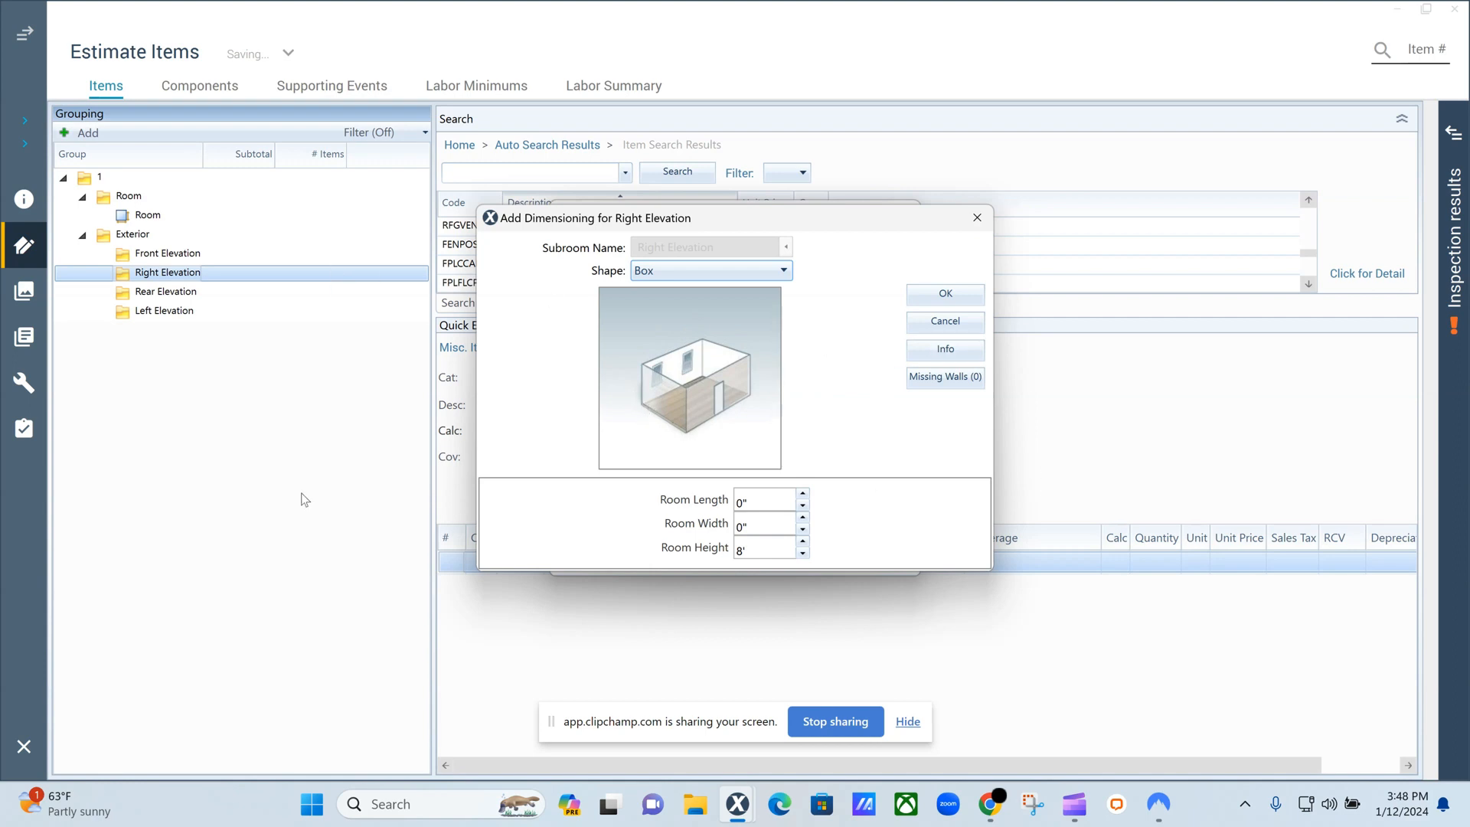
{"action": "left_click", "coordinate": [787, 272]}
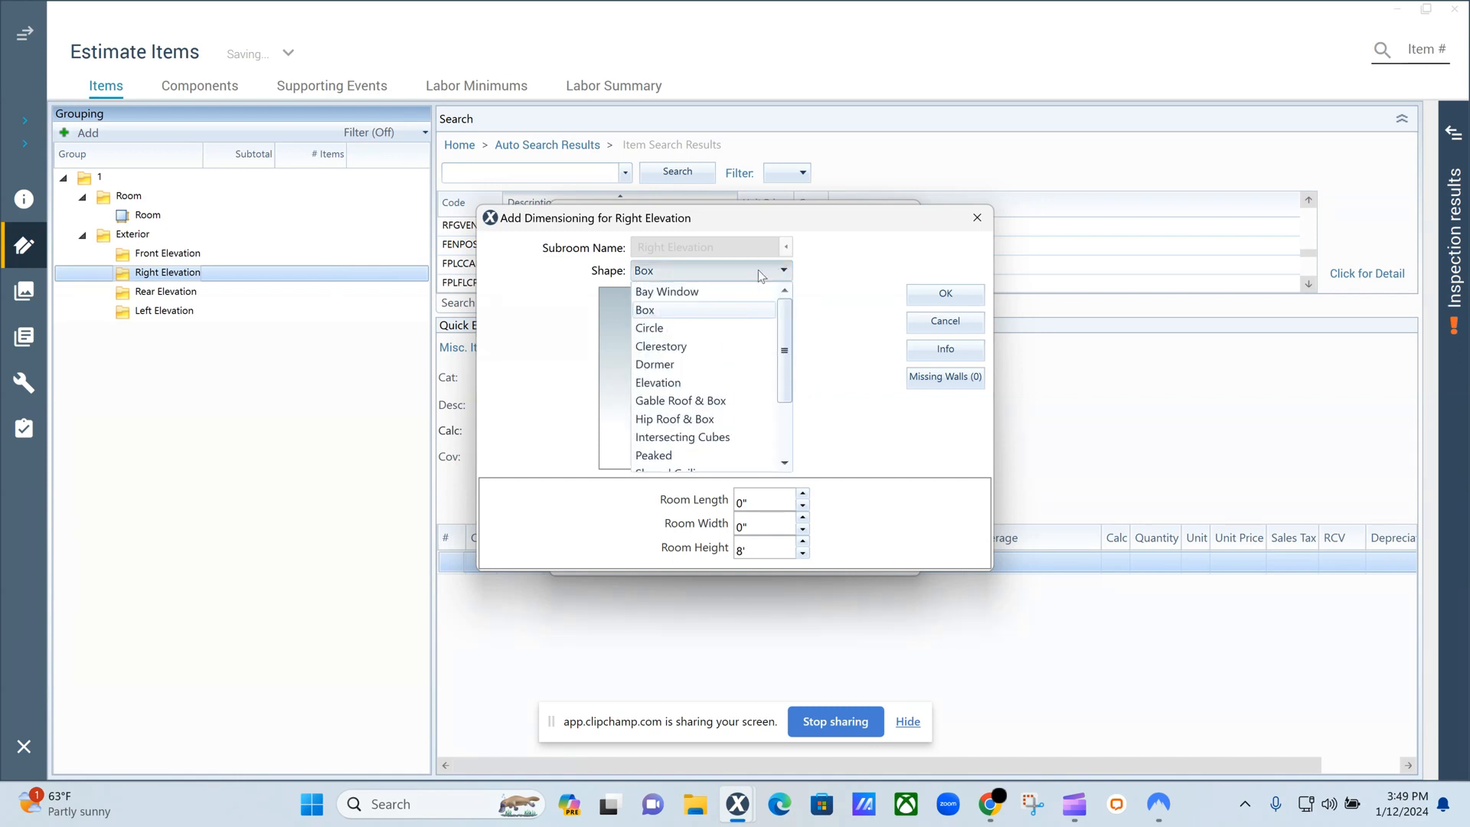
{"action": "left_click", "coordinate": [715, 383]}
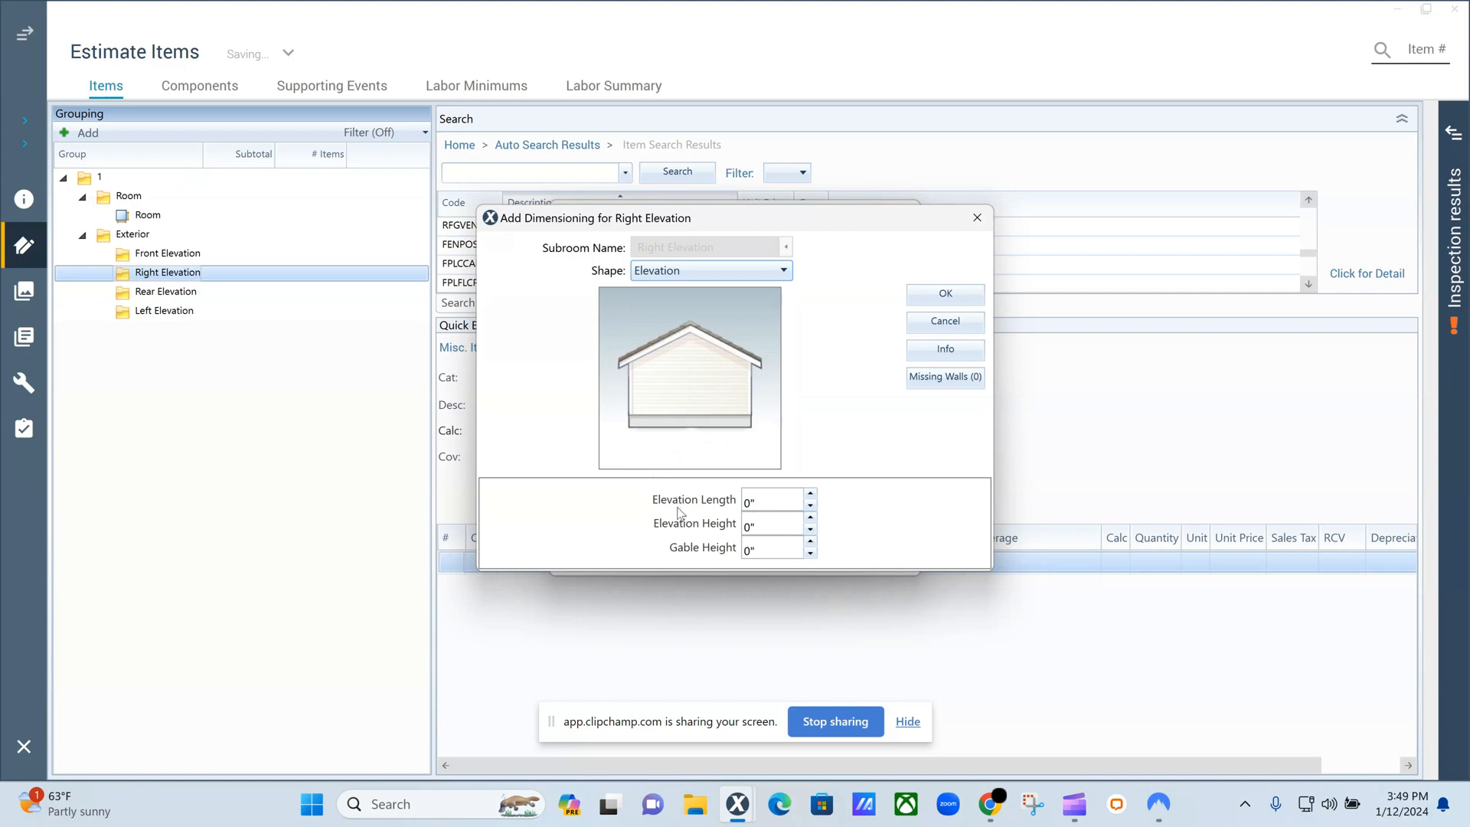
Set the Right Elevation's length to 50', elevation height to 8' and gable height to 4', and save the dimensions.
{"action": "left_click", "coordinate": [747, 502]}
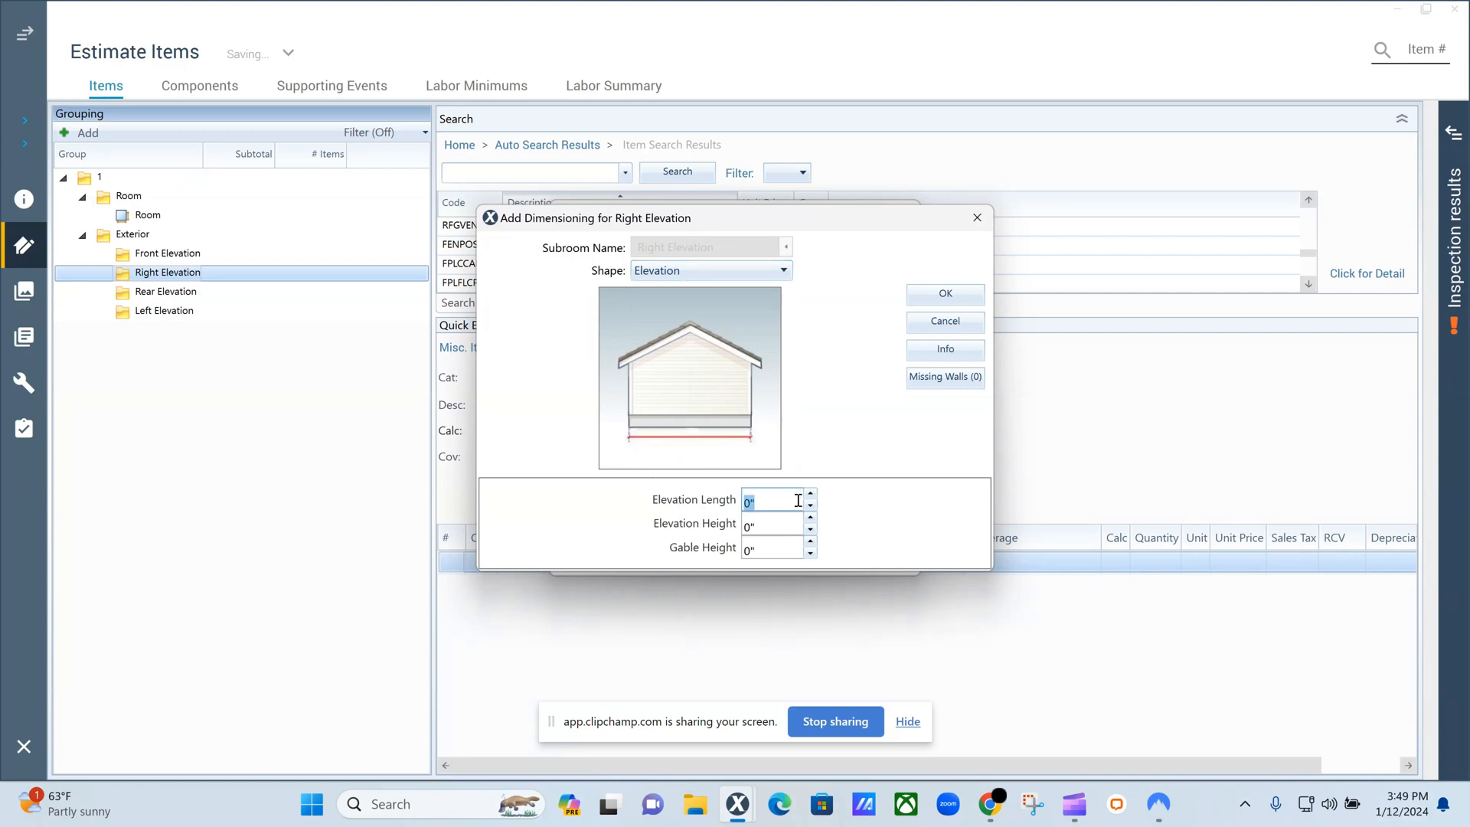
{"action": "type", "text": "50"}
{"action": "left_click", "coordinate": [776, 531]}
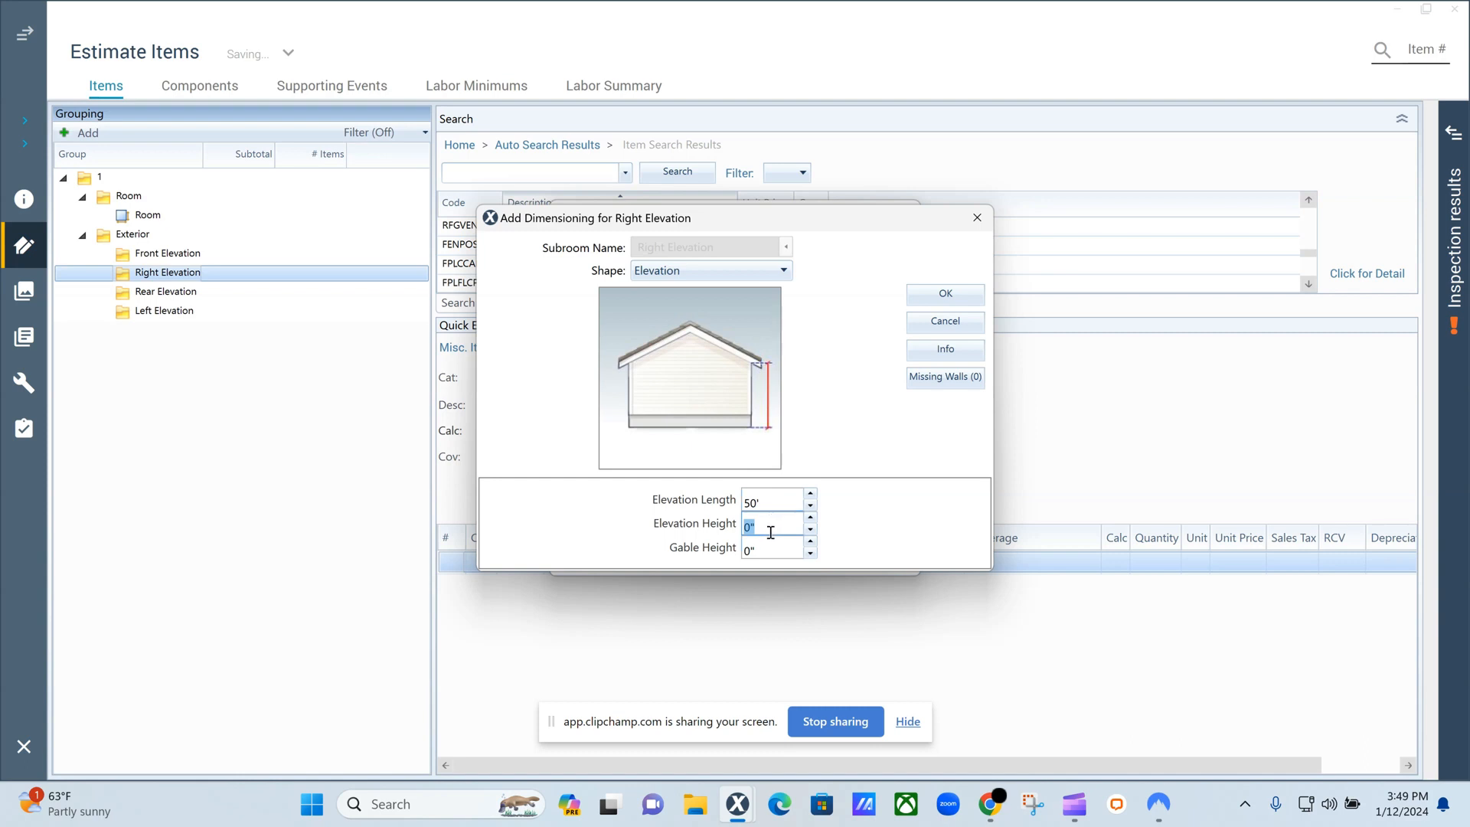
{"action": "type", "text": "8"}
{"action": "left_click", "coordinate": [768, 552]}
{"action": "type", "text": "4"}
{"action": "key", "text": "Tab"}
{"action": "left_click", "coordinate": [921, 299]}
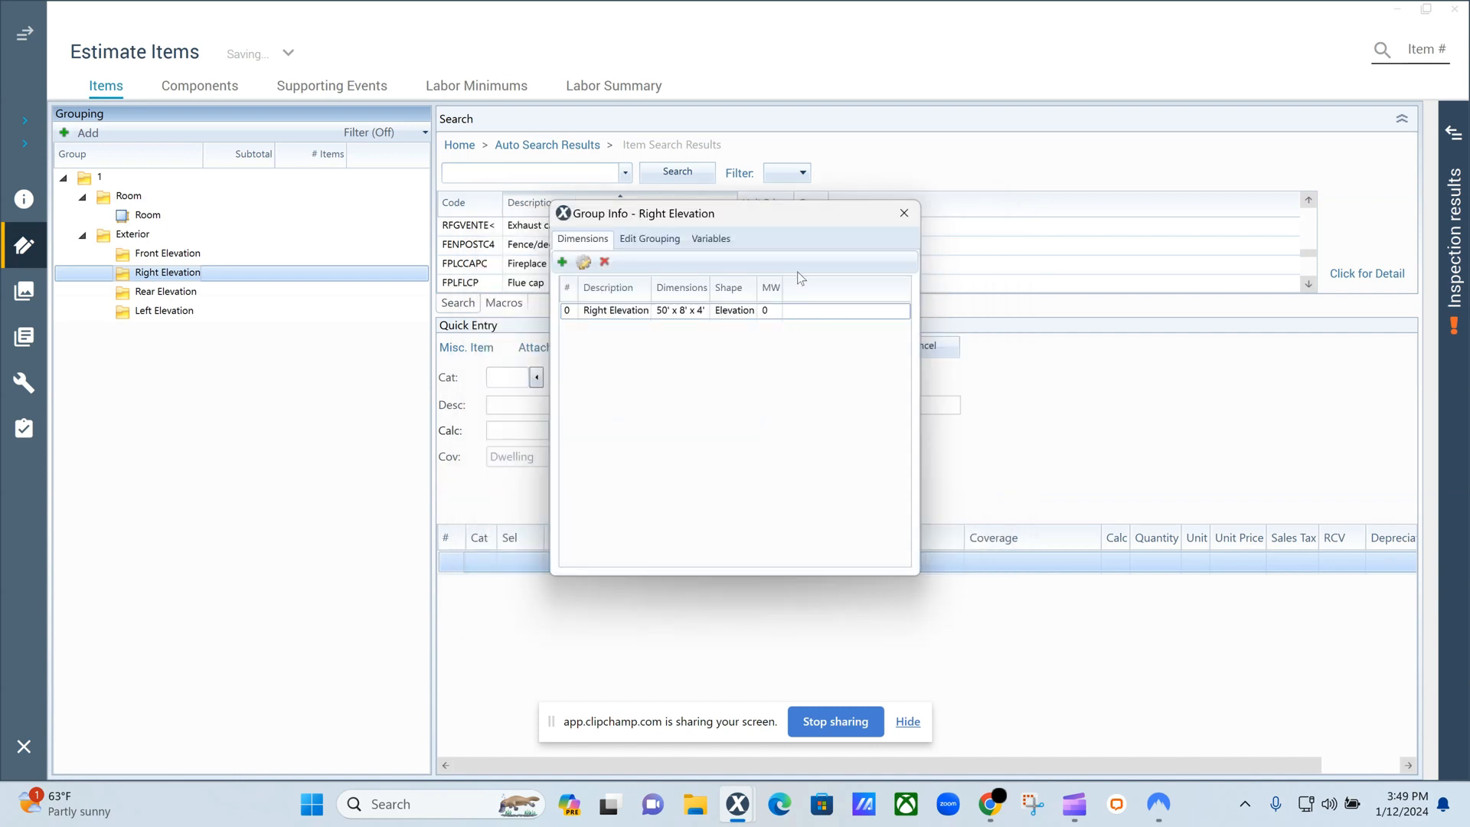
{"action": "left_click", "coordinate": [898, 225]}
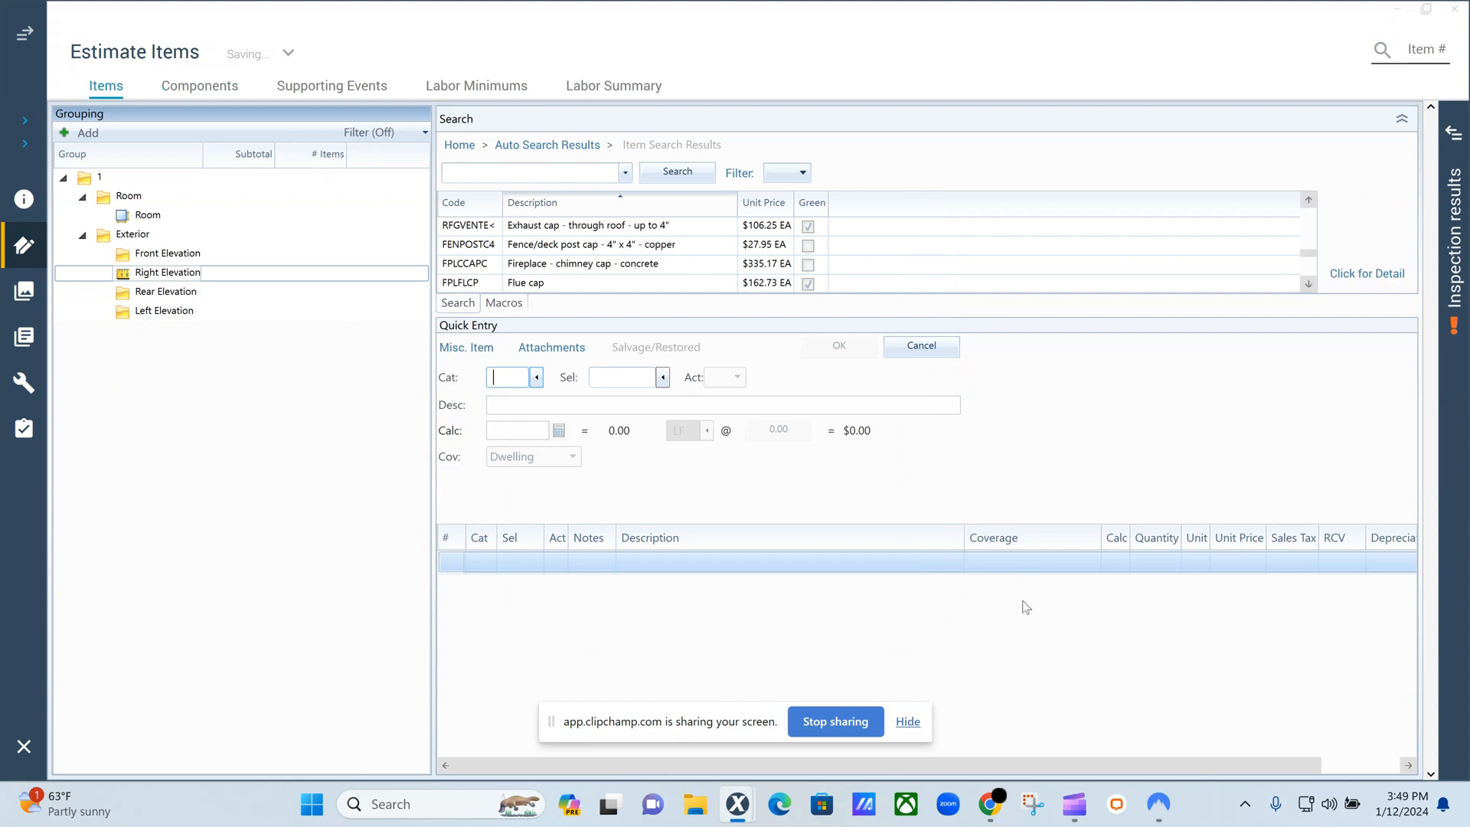
Switch to Walls-Report-Sample.pdf in Chrome and examine the South Elevation diagram and details, highlighting the total wall area.
{"action": "mouse_move", "coordinate": [990, 804]}
{"action": "left_click", "coordinate": [978, 695]}
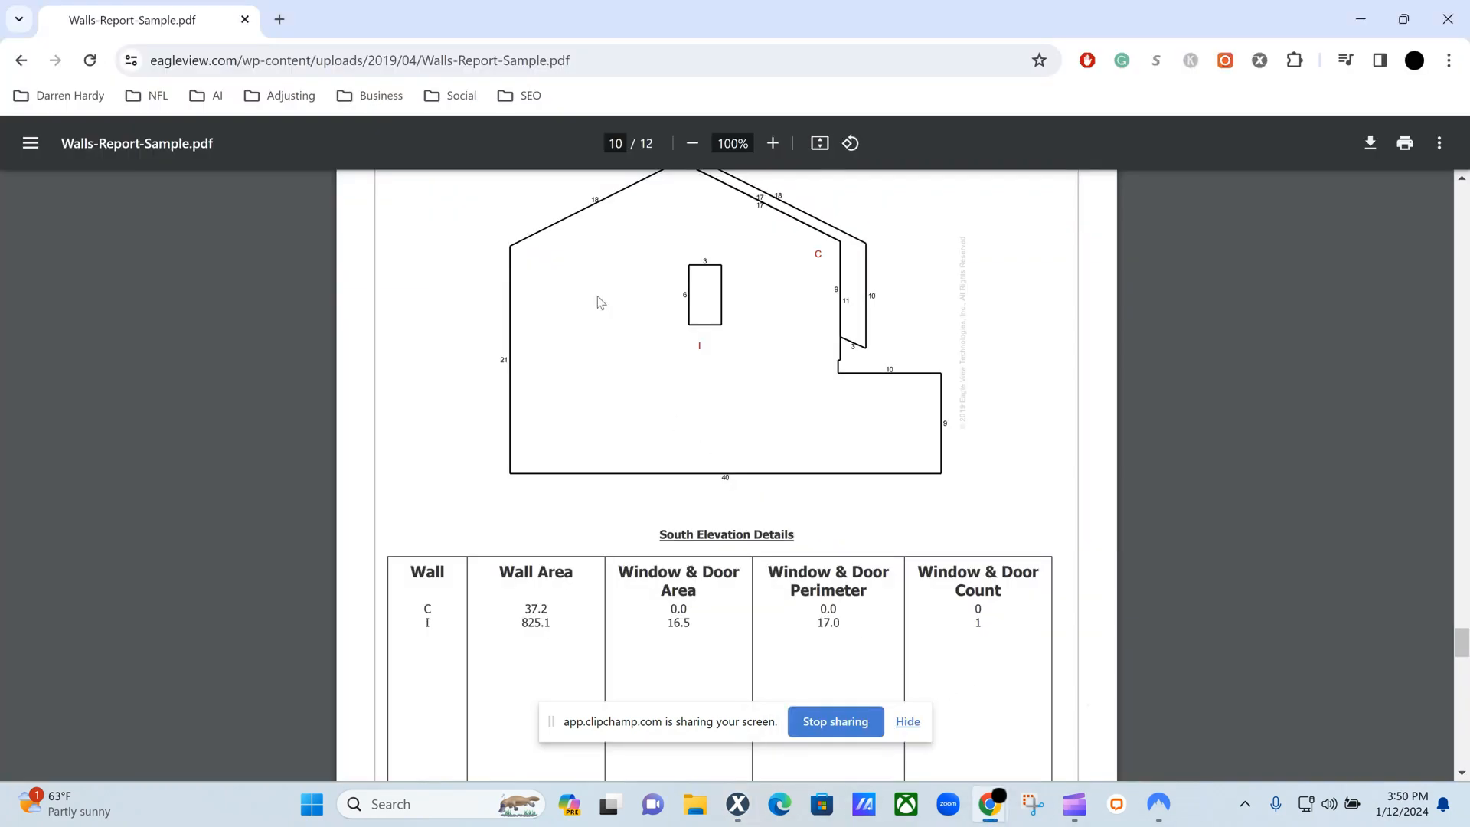
{"action": "scroll", "coordinate": [641, 260], "scroll_direction": "up", "scroll_amount": 1}
{"action": "scroll", "coordinate": [837, 270], "scroll_direction": "up", "scroll_amount": 1}
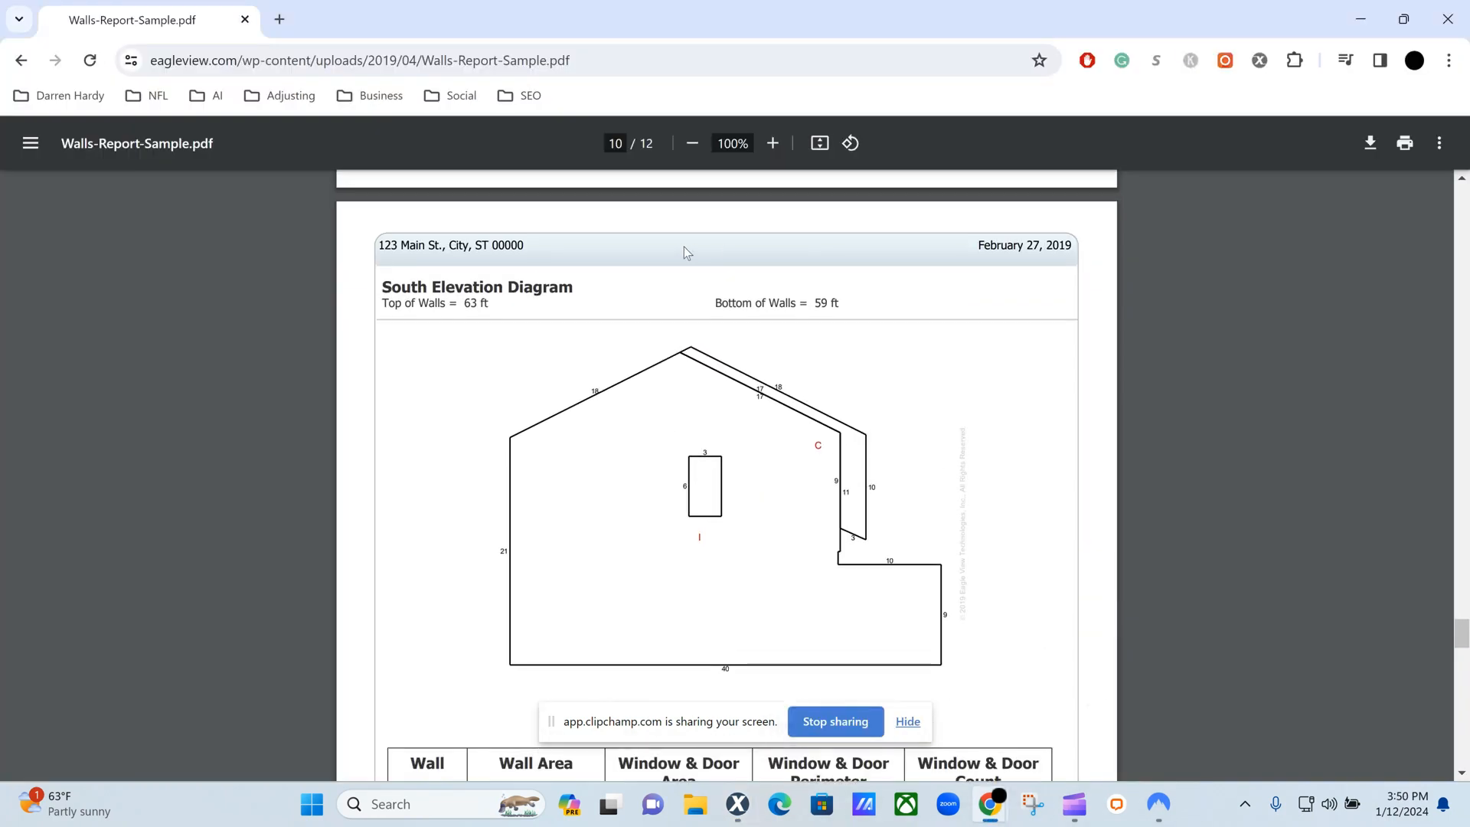
{"action": "scroll", "coordinate": [870, 334], "scroll_direction": "up", "scroll_amount": 6}
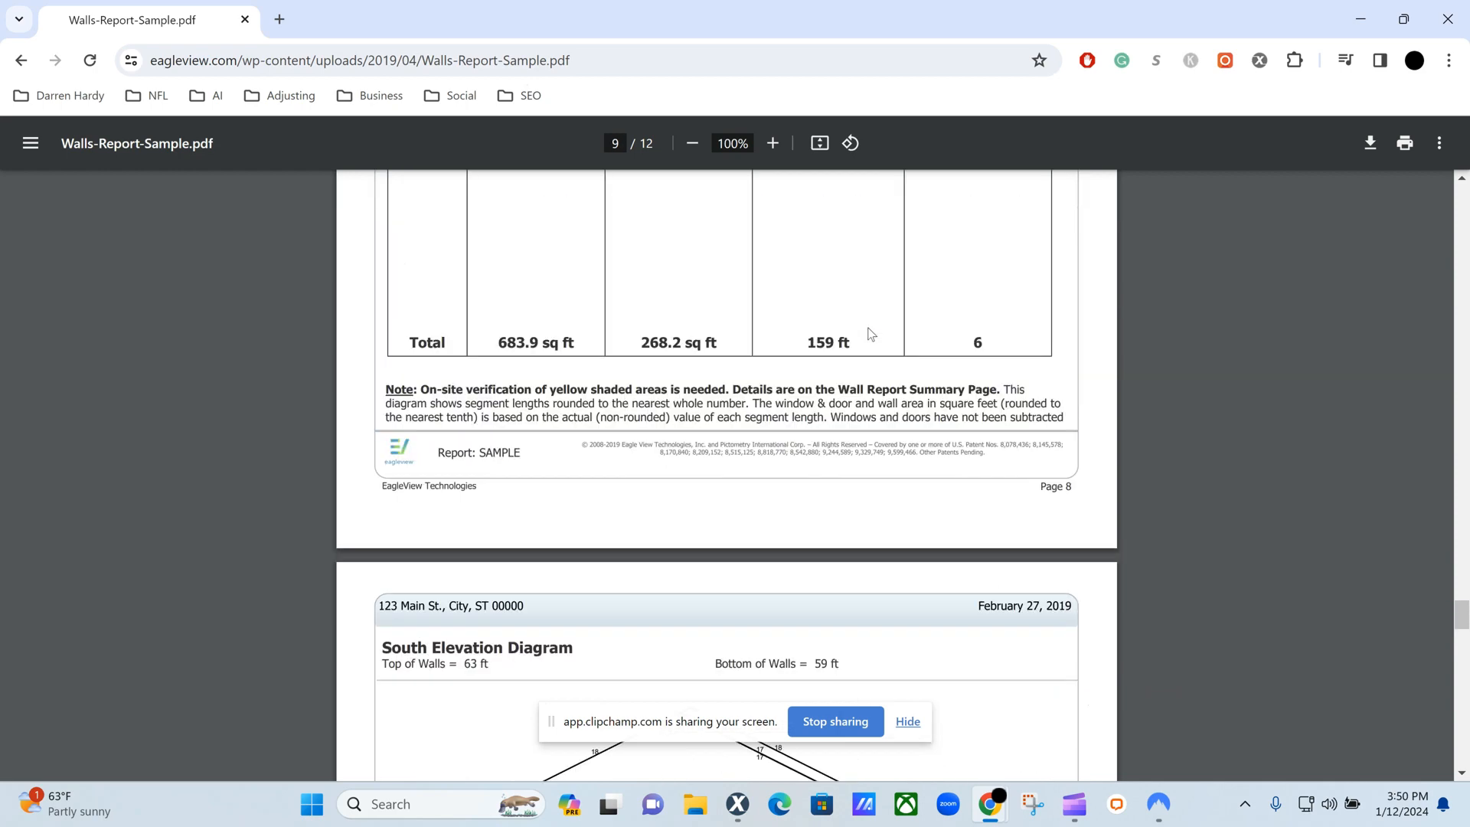
{"action": "scroll", "coordinate": [871, 335], "scroll_direction": "down", "scroll_amount": 3}
{"action": "scroll", "coordinate": [871, 335], "scroll_direction": "down", "scroll_amount": 2}
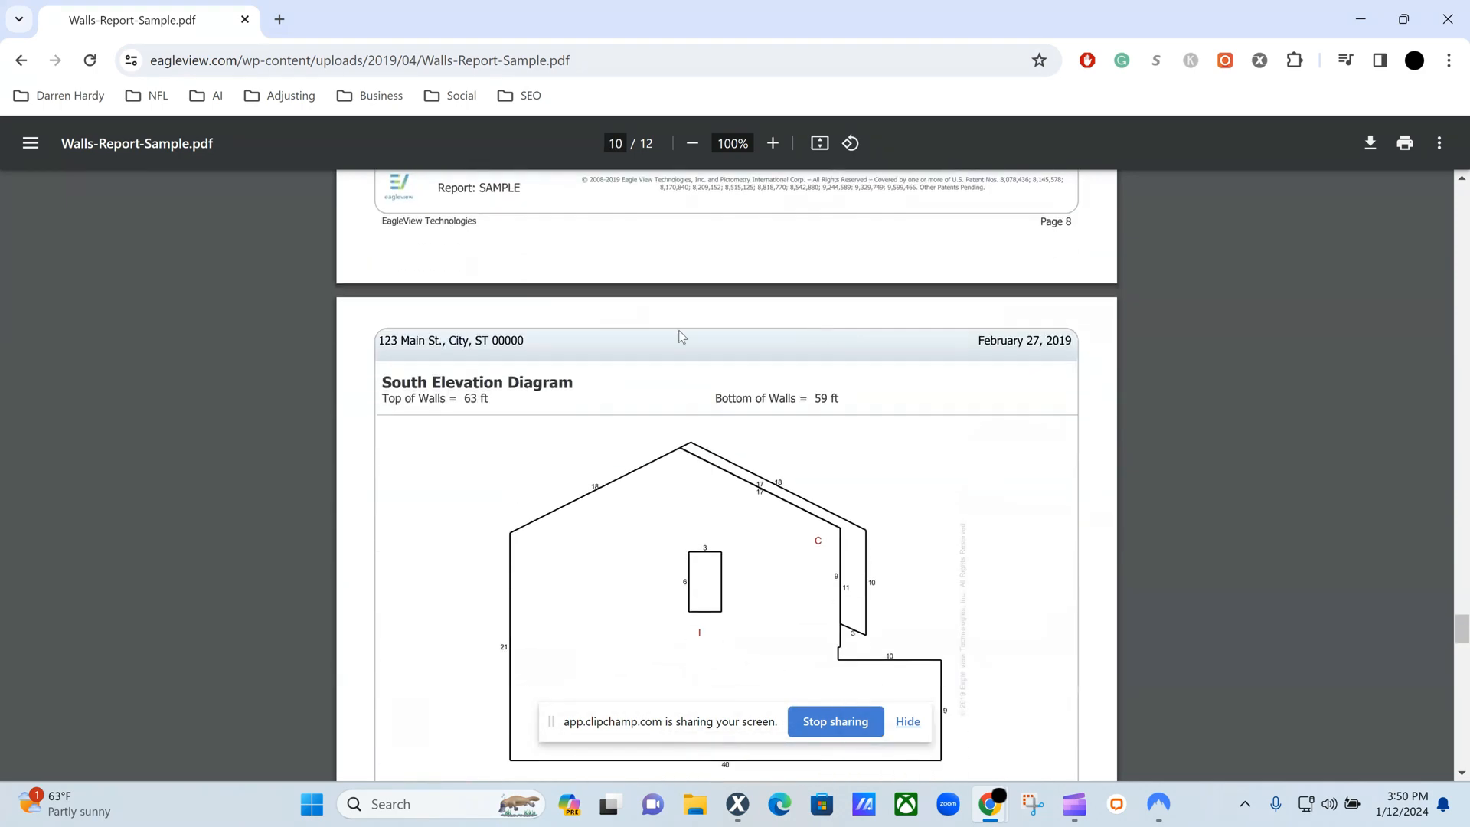
{"action": "scroll", "coordinate": [528, 329], "scroll_direction": "down", "scroll_amount": 1}
{"action": "scroll", "coordinate": [611, 339], "scroll_direction": "down", "scroll_amount": 2}
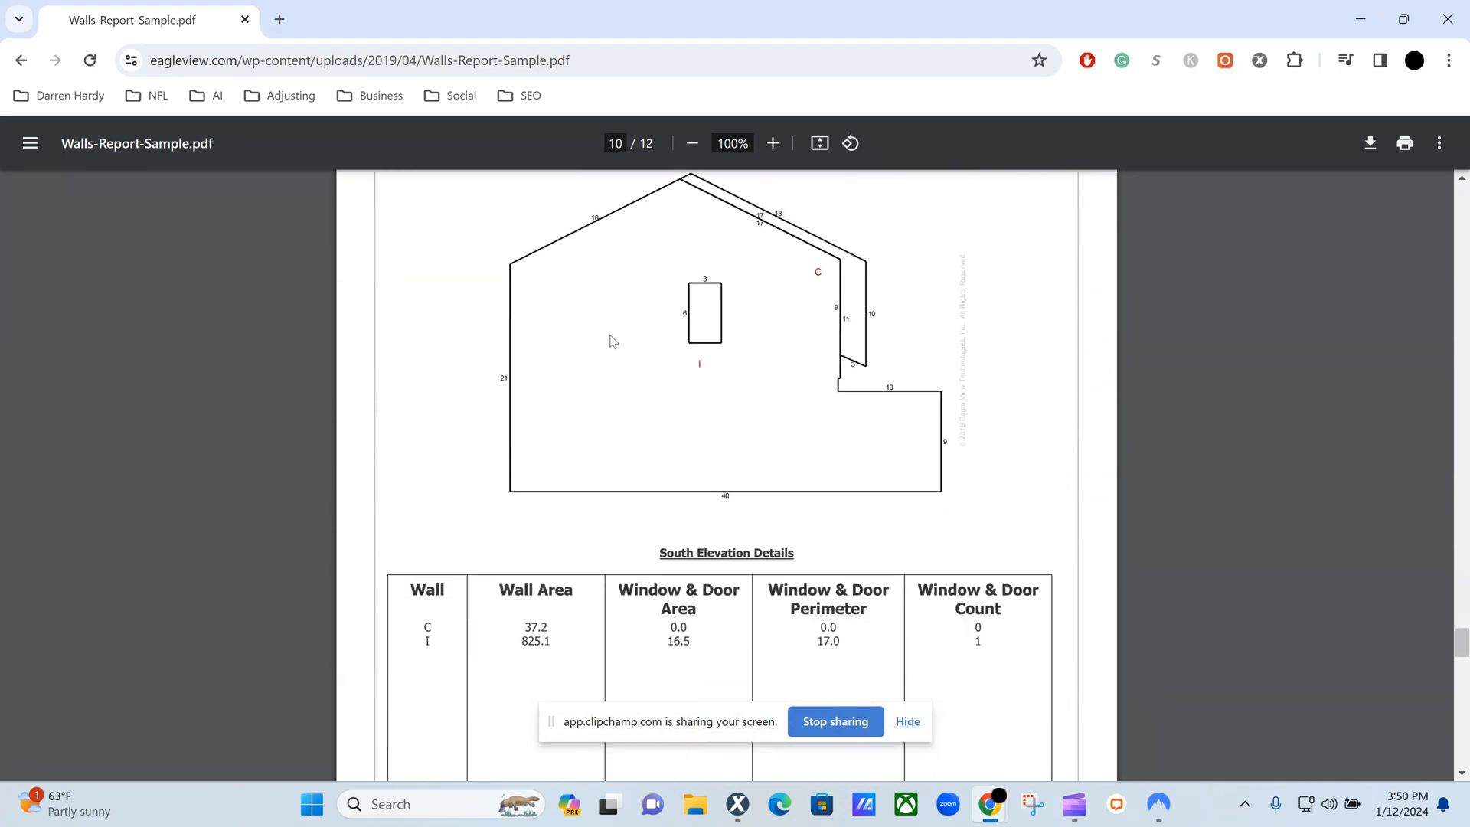
{"action": "scroll", "coordinate": [506, 509], "scroll_direction": "down", "scroll_amount": 1}
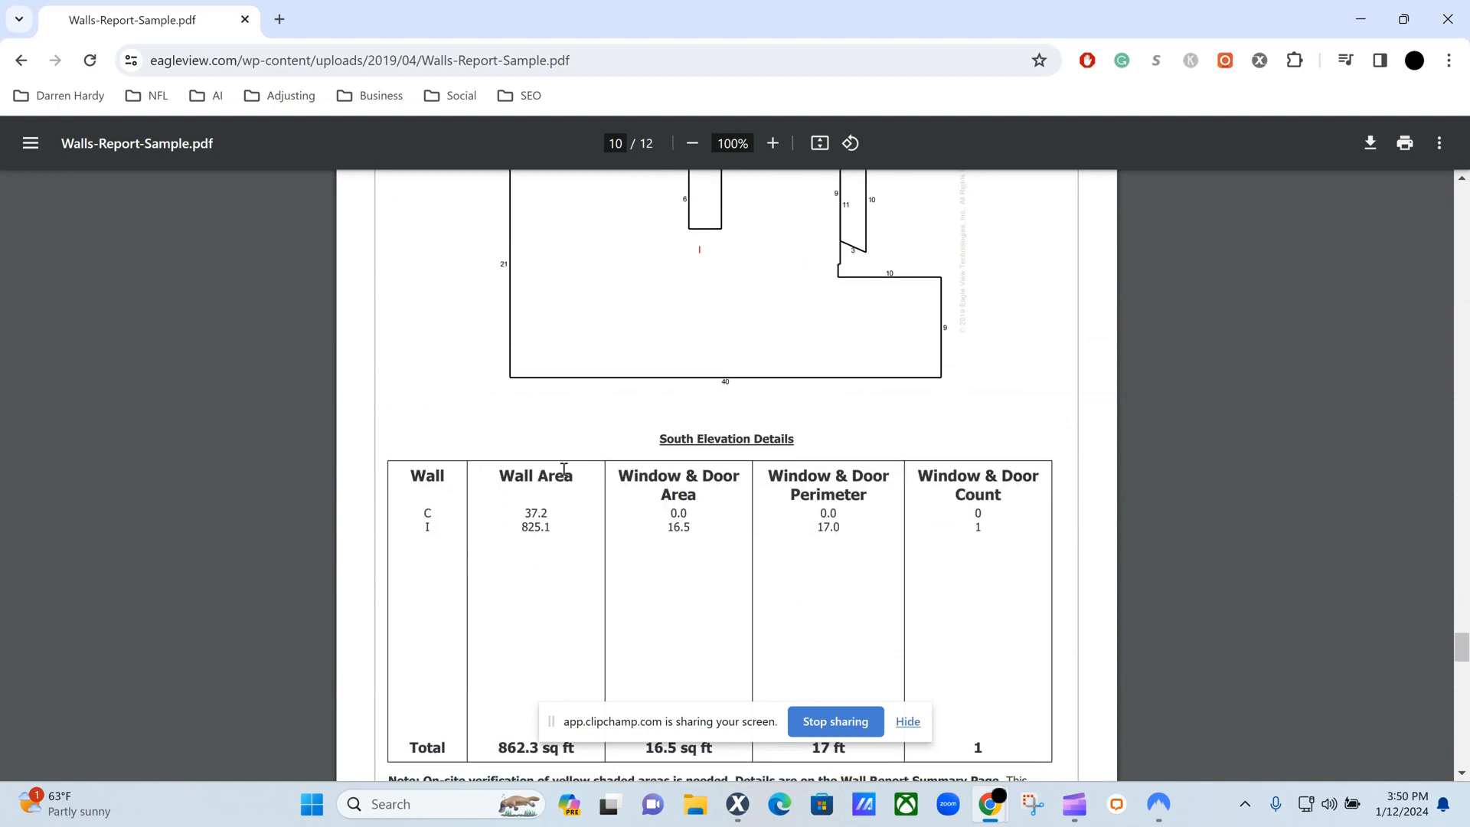
{"action": "scroll", "coordinate": [565, 470], "scroll_direction": "up", "scroll_amount": 1}
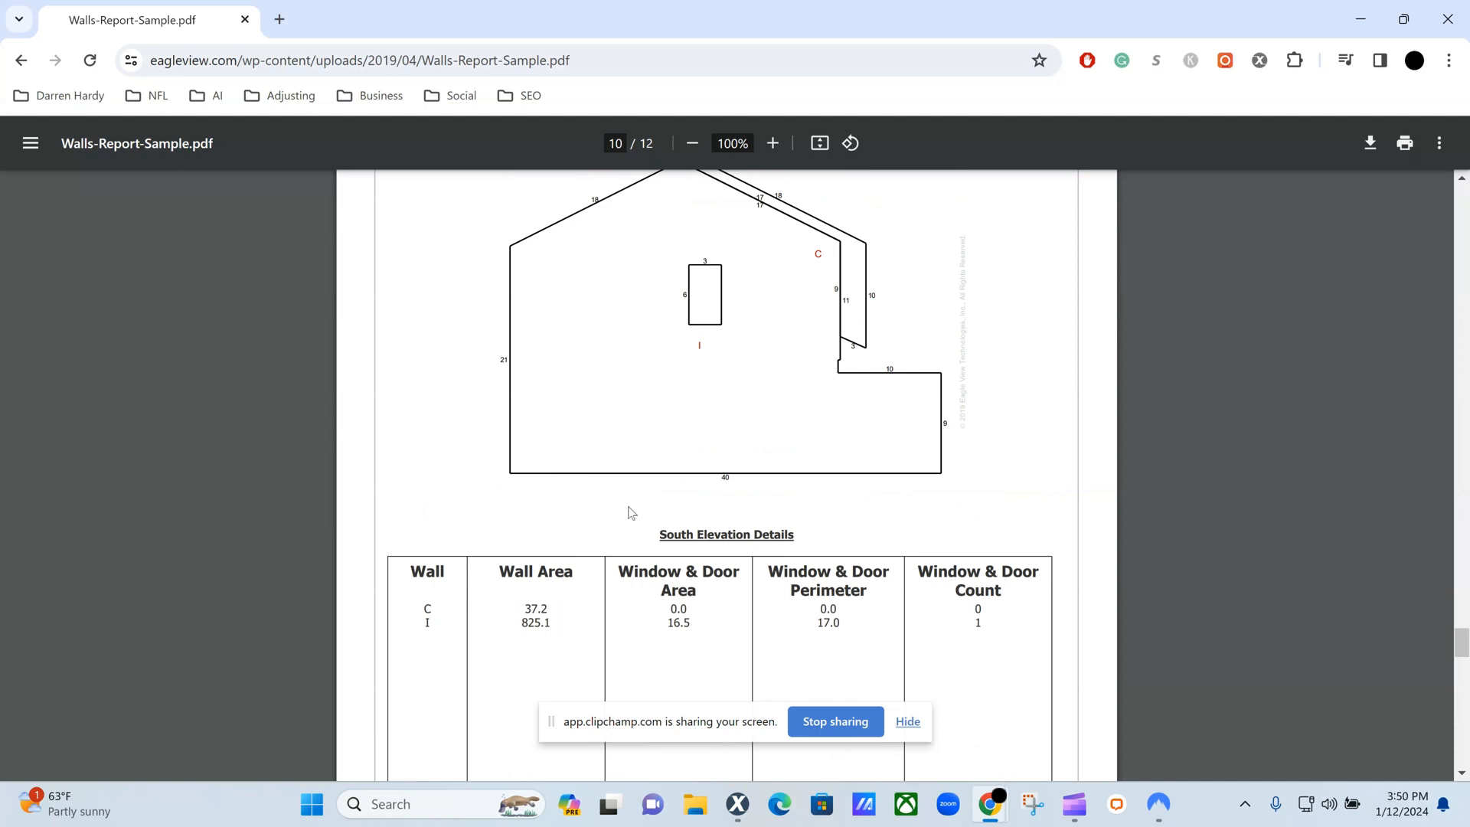
{"action": "scroll", "coordinate": [563, 576], "scroll_direction": "down", "scroll_amount": 3}
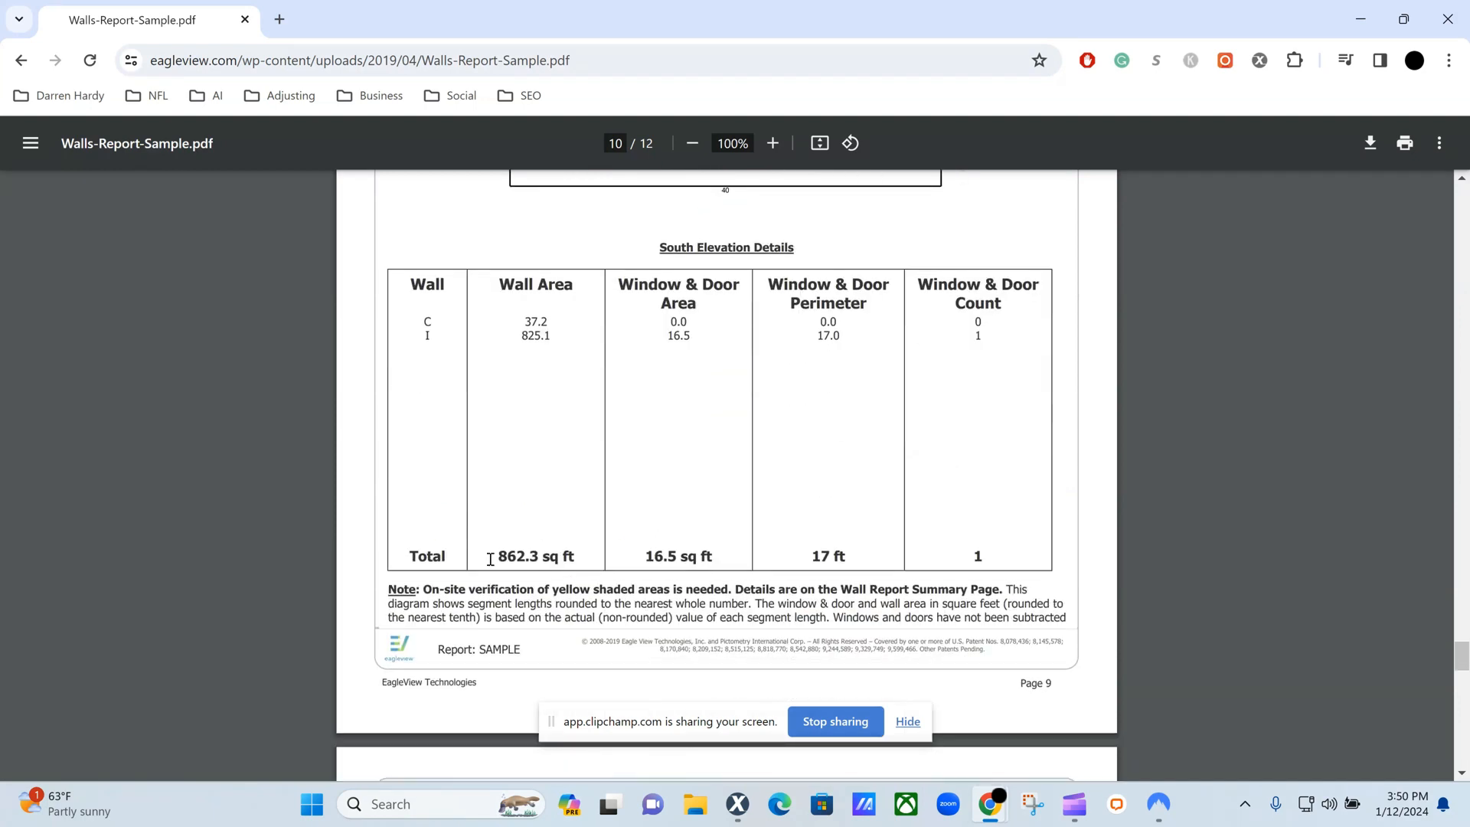
{"action": "left_click_drag", "start_coordinate": [496, 557], "coordinate": [580, 553]}
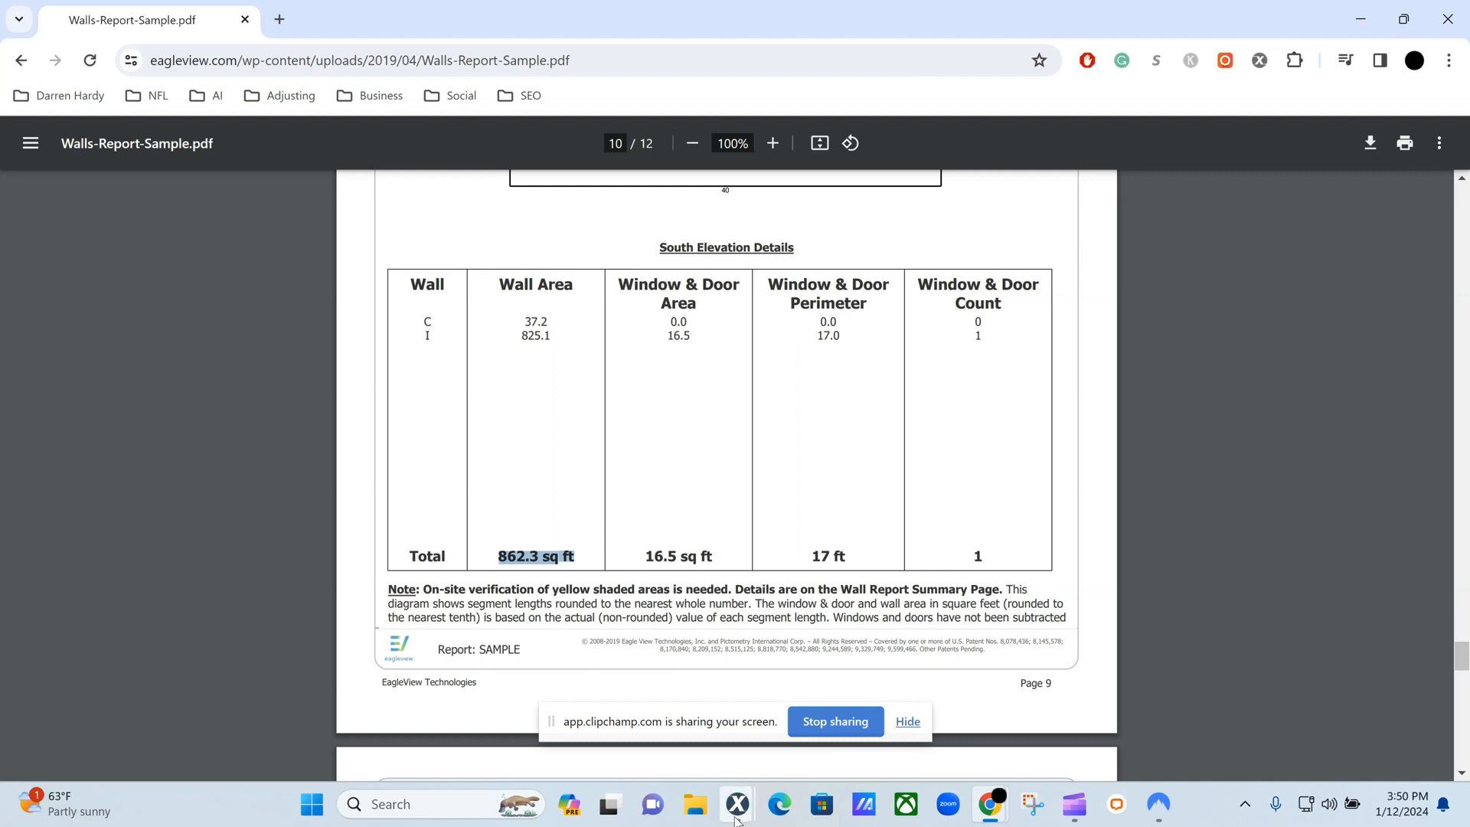
Switch back to Xactimate and run the SIDING_VINYL macro in the Right Elevation group.
{"action": "mouse_move", "coordinate": [739, 808]}
{"action": "left_click", "coordinate": [784, 709]}
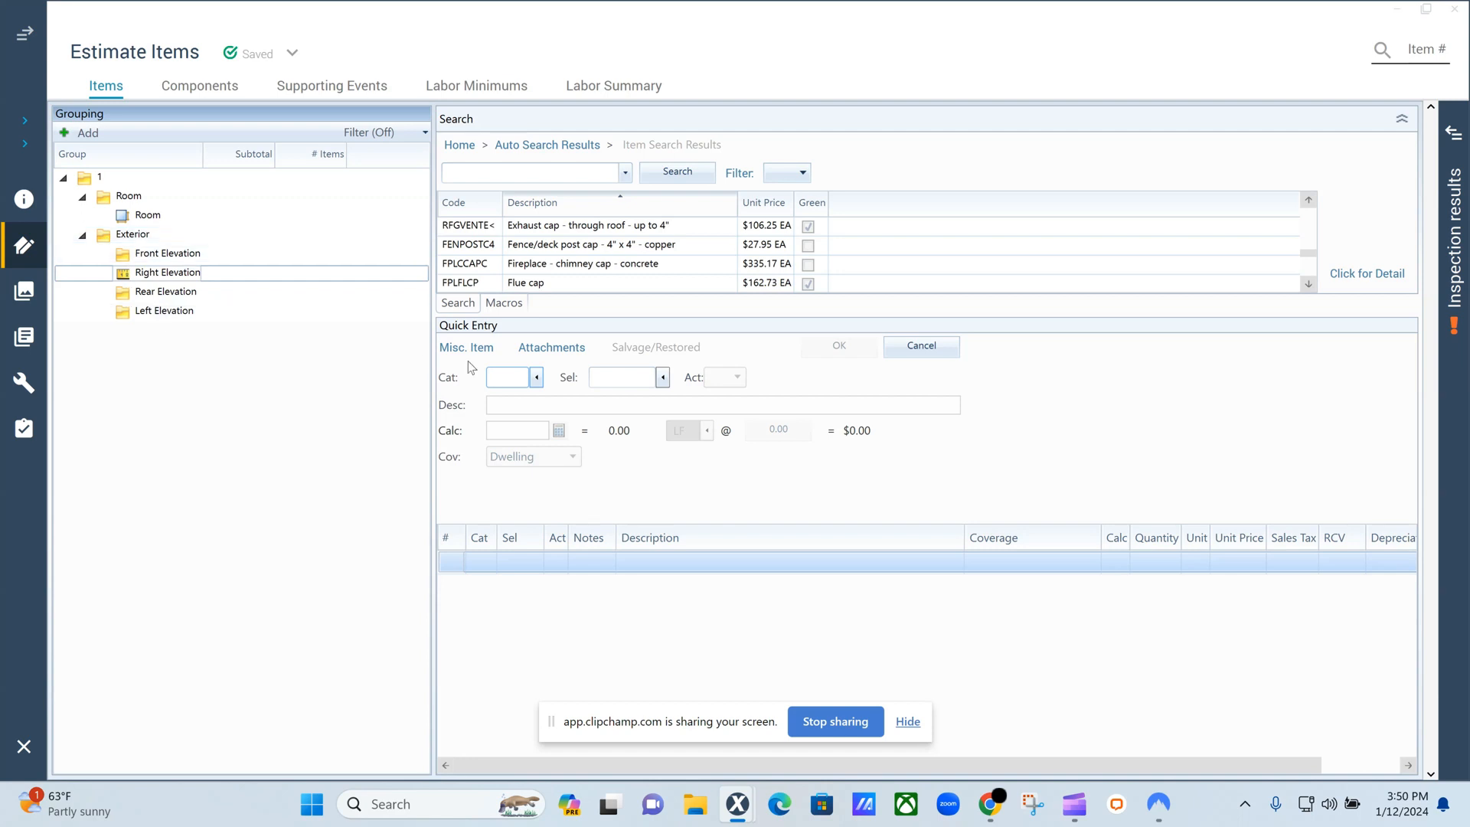
{"action": "left_click", "coordinate": [518, 302]}
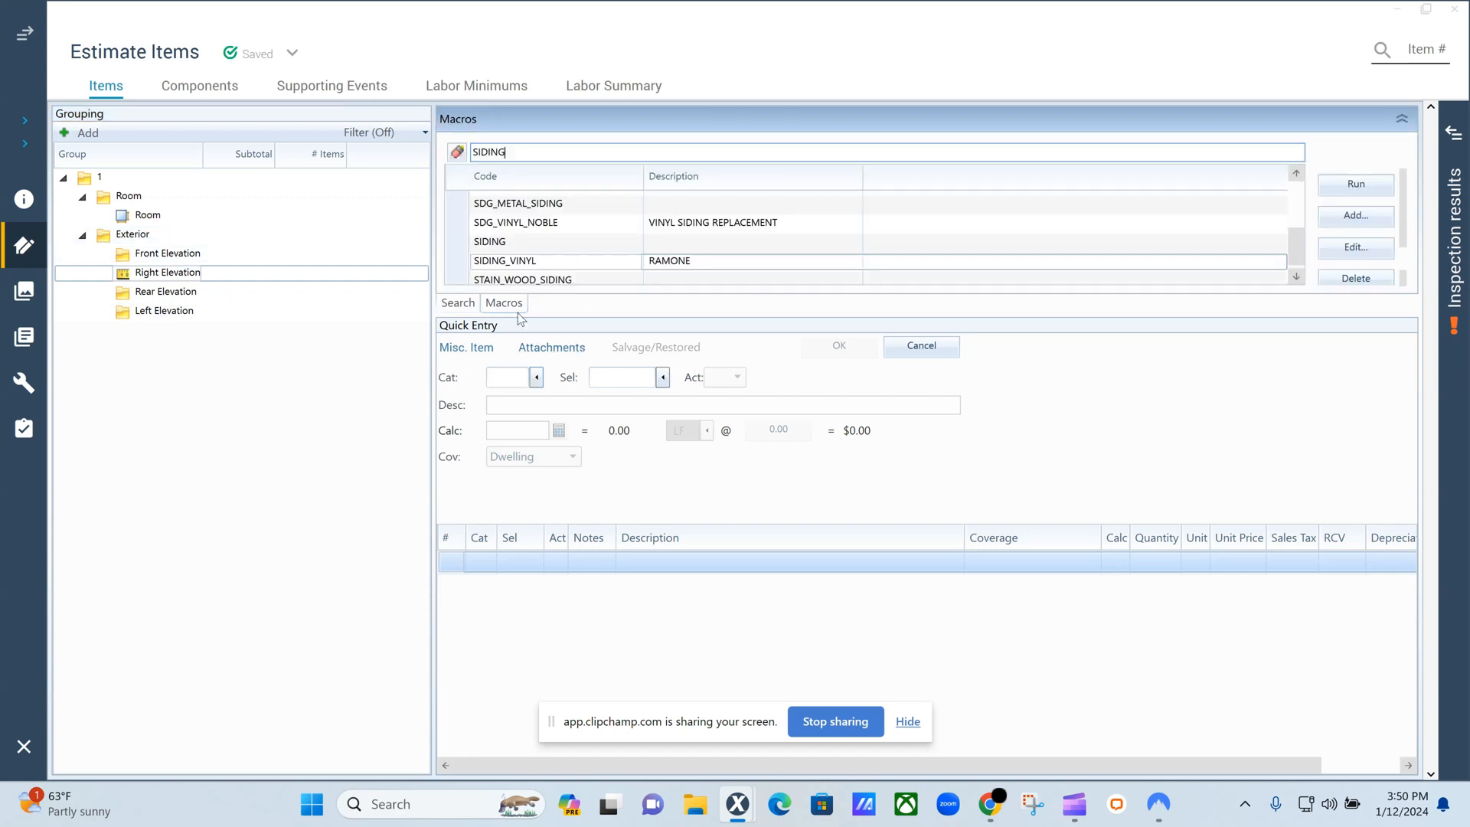
{"action": "double_click", "coordinate": [555, 260]}
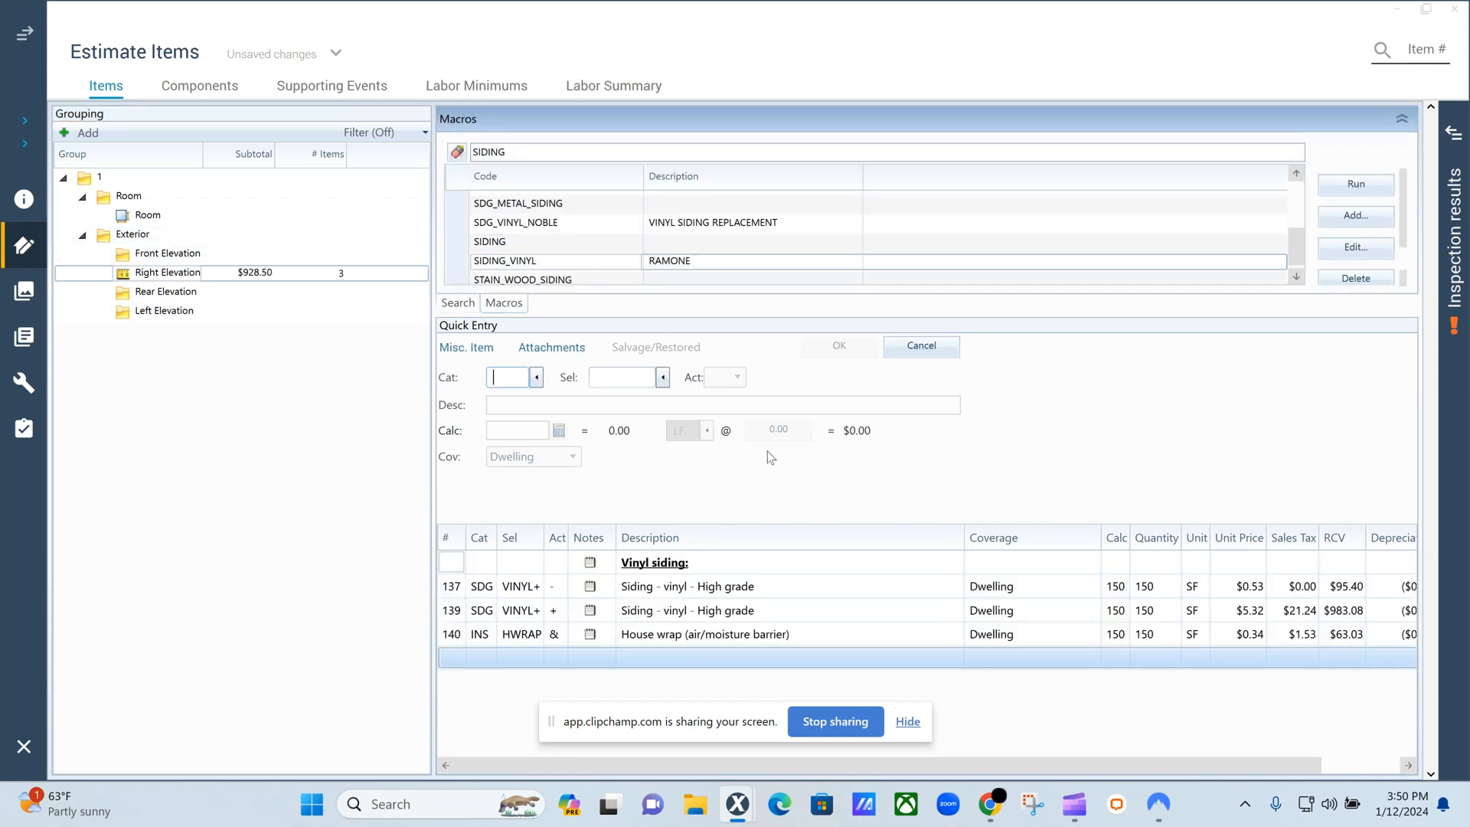
Change the vinyl siding removal item's selector from high grade to standard VINYL and save the line item.
{"action": "left_click", "coordinate": [456, 588]}
{"action": "left_click", "coordinate": [650, 378]}
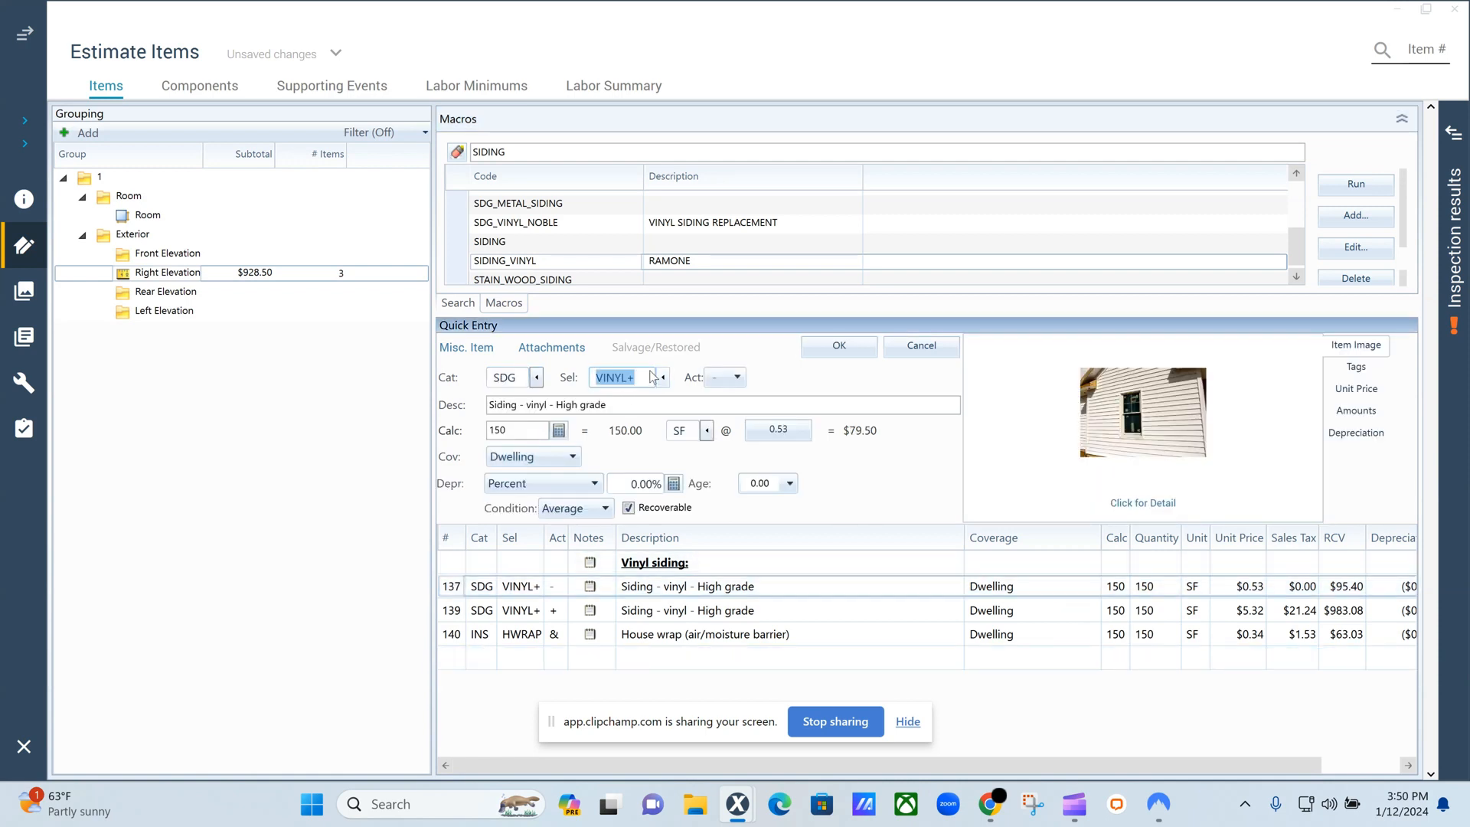
{"action": "left_click", "coordinate": [645, 377]}
{"action": "key", "text": "BackSpace"}
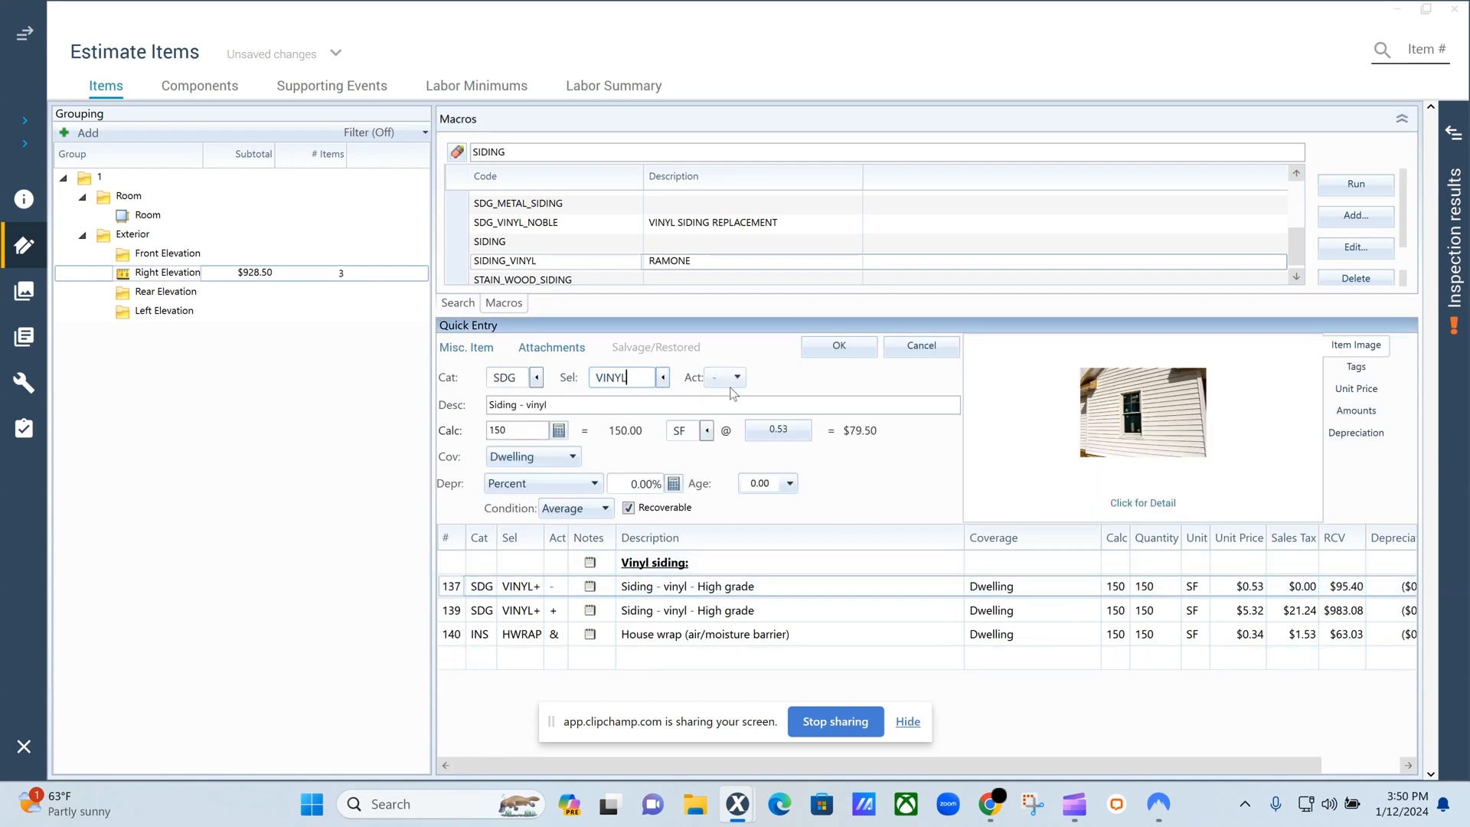
{"action": "left_click", "coordinate": [837, 345]}
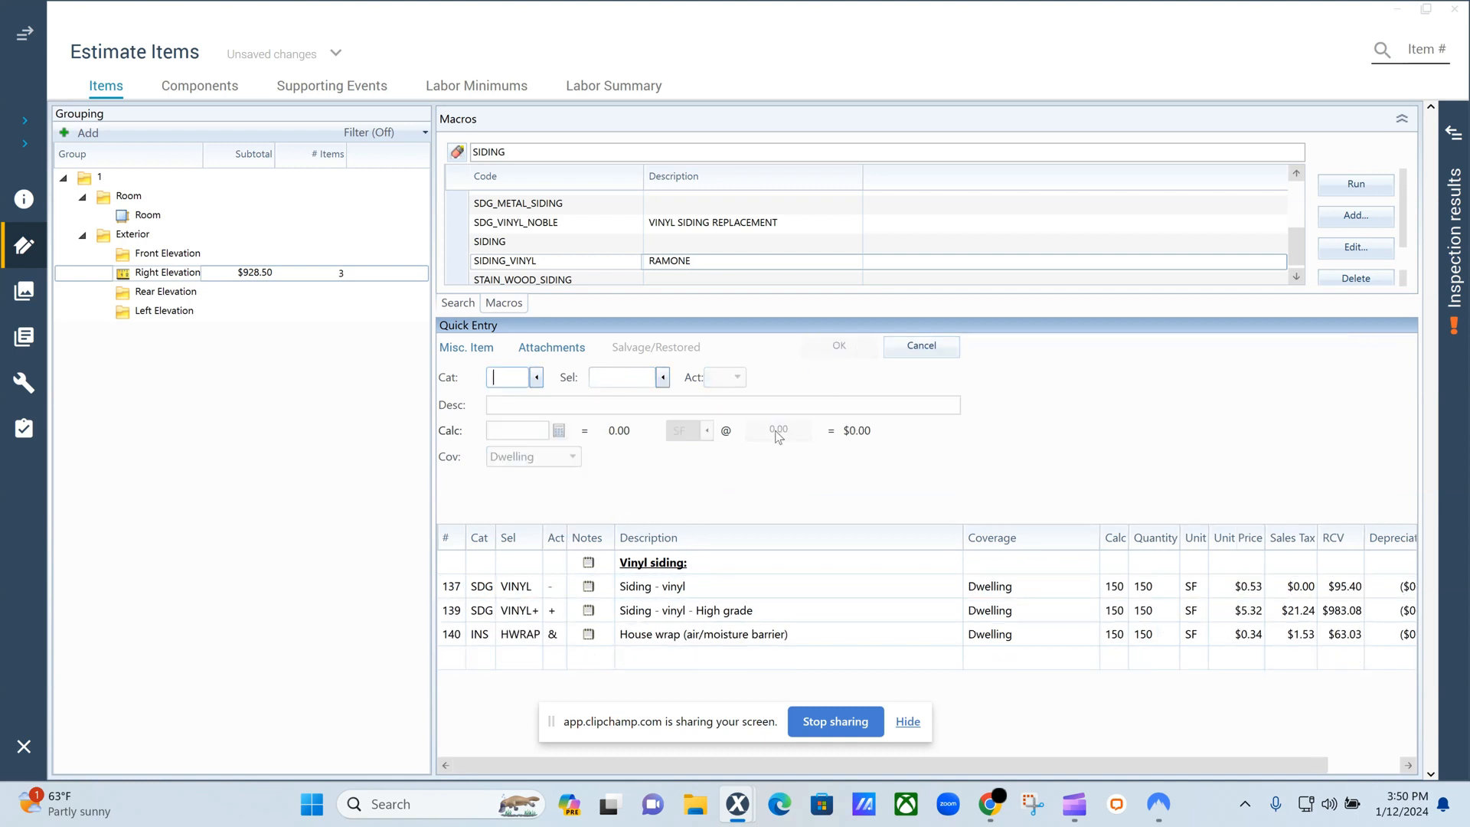
Change the vinyl siding replacement item's selector from high grade to standard VINYL and save the line item.
{"action": "left_click", "coordinate": [455, 612]}
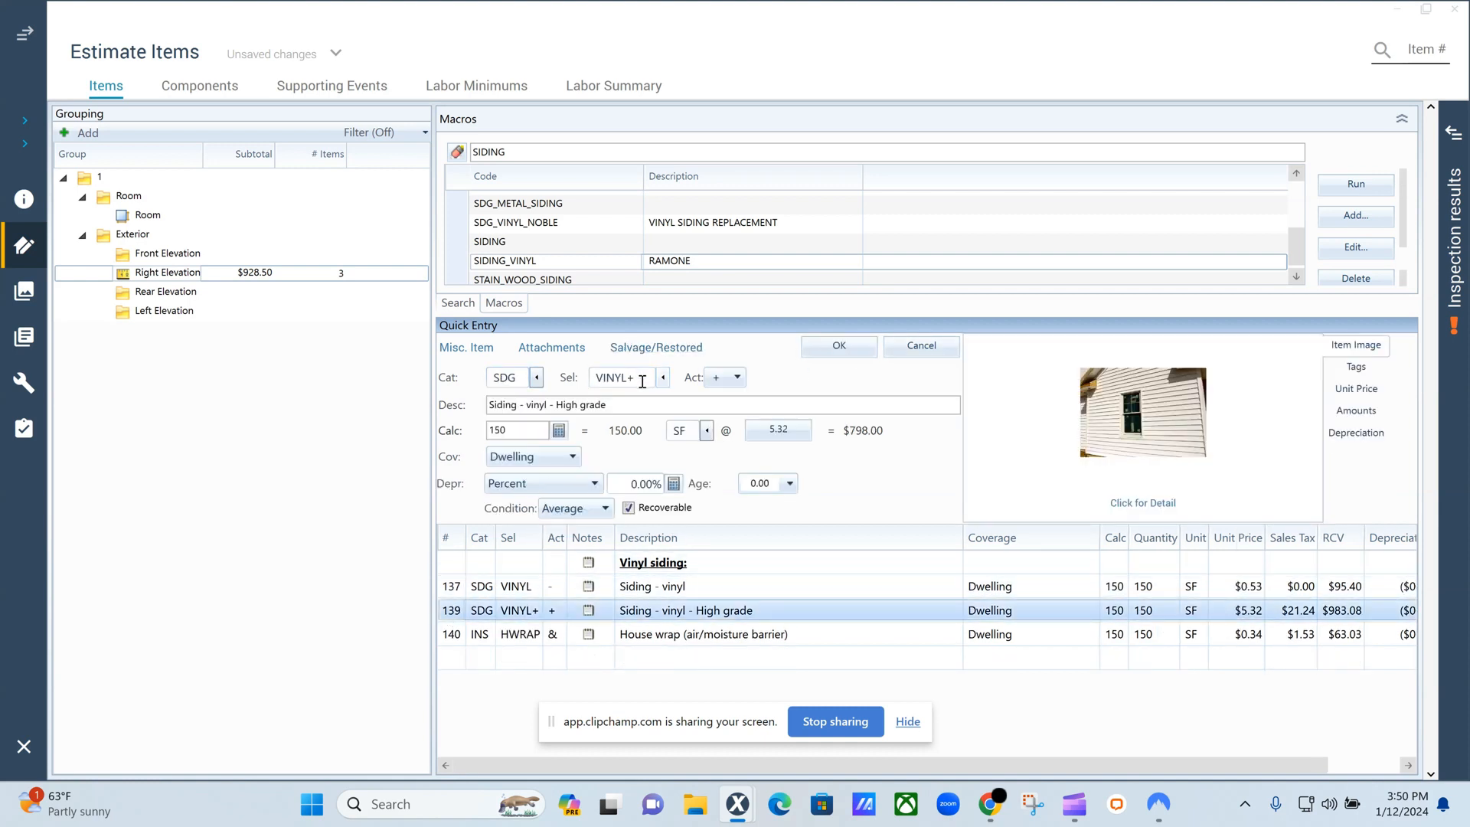
{"action": "left_click", "coordinate": [642, 379]}
{"action": "left_click", "coordinate": [642, 379]}
{"action": "key", "text": "BackSpace"}
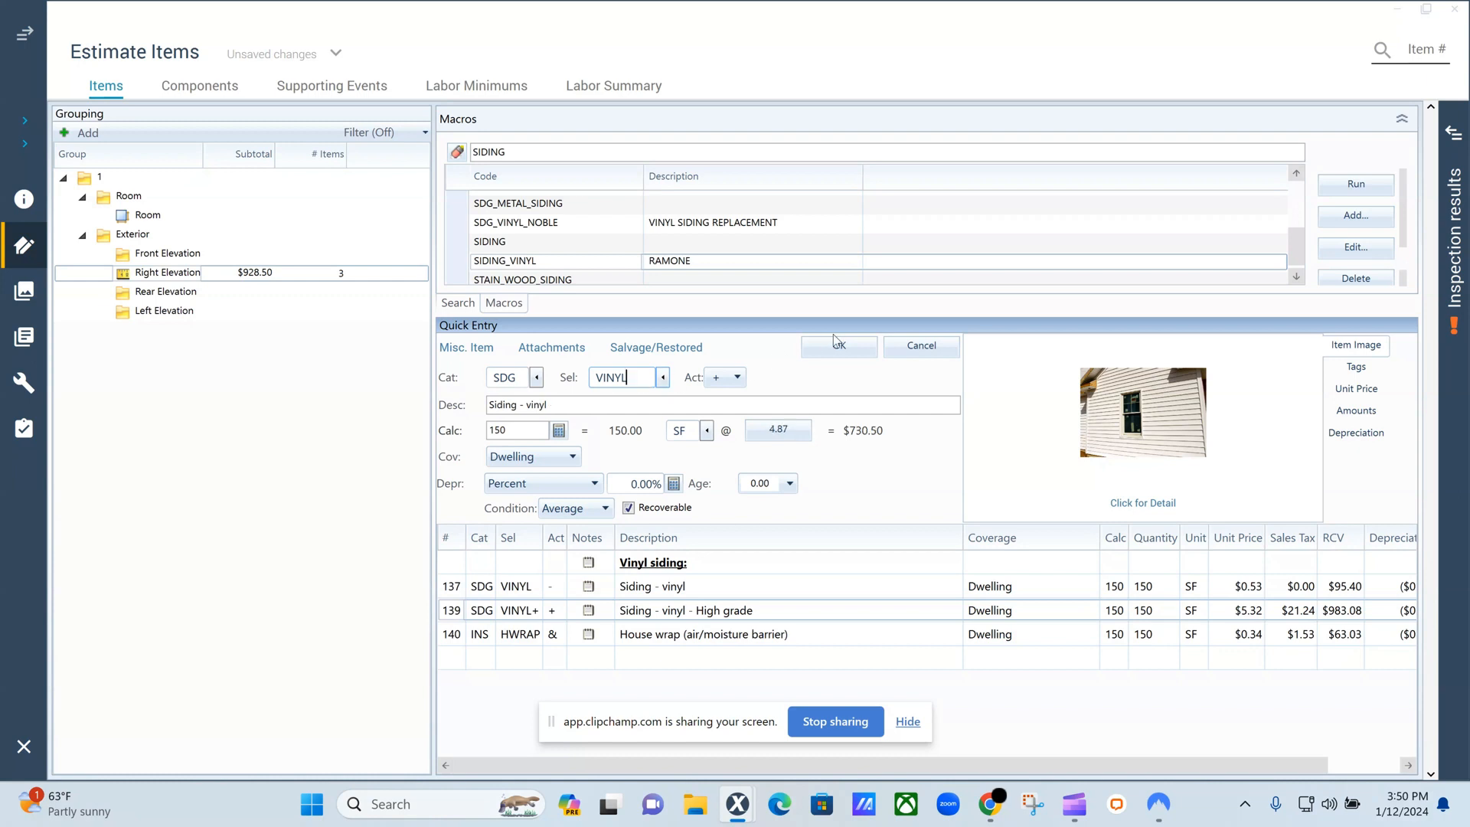
{"action": "left_click", "coordinate": [837, 347]}
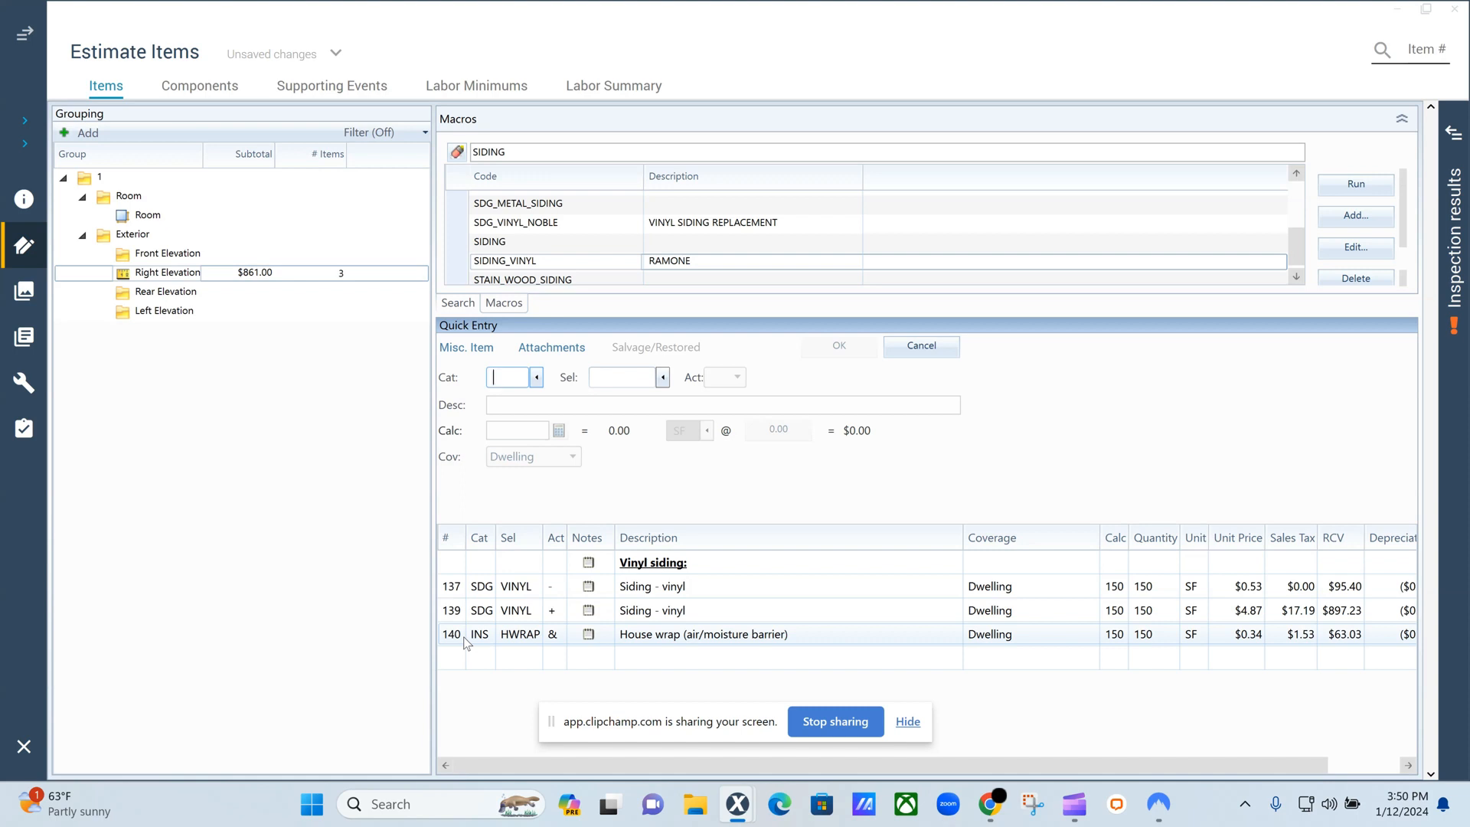
Set the house wrap item's quantity calculation to the wall area variable W and save the line item.
{"action": "left_click", "coordinate": [554, 635]}
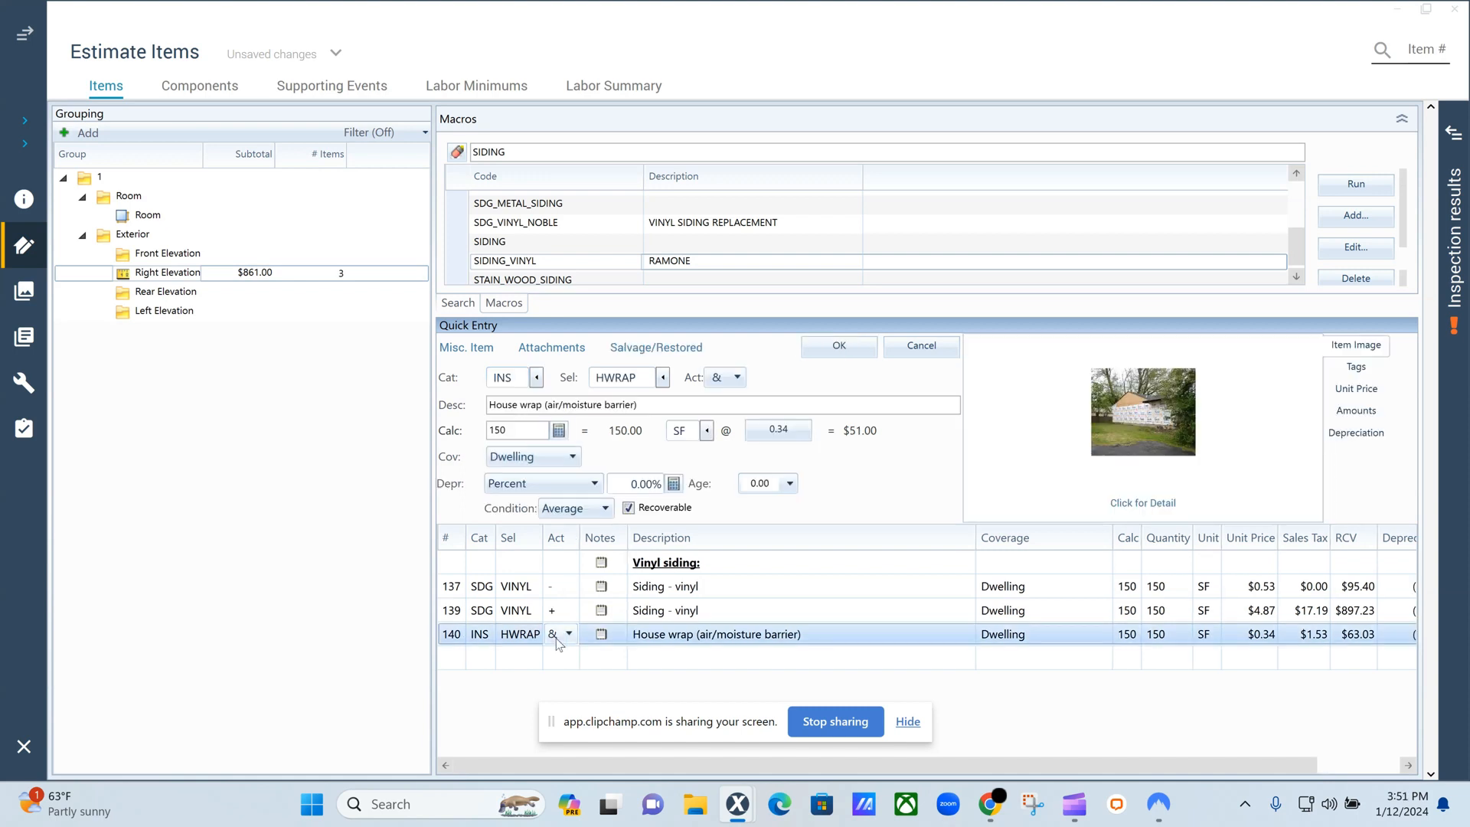
{"action": "left_click", "coordinate": [556, 640]}
{"action": "left_click", "coordinate": [617, 692]}
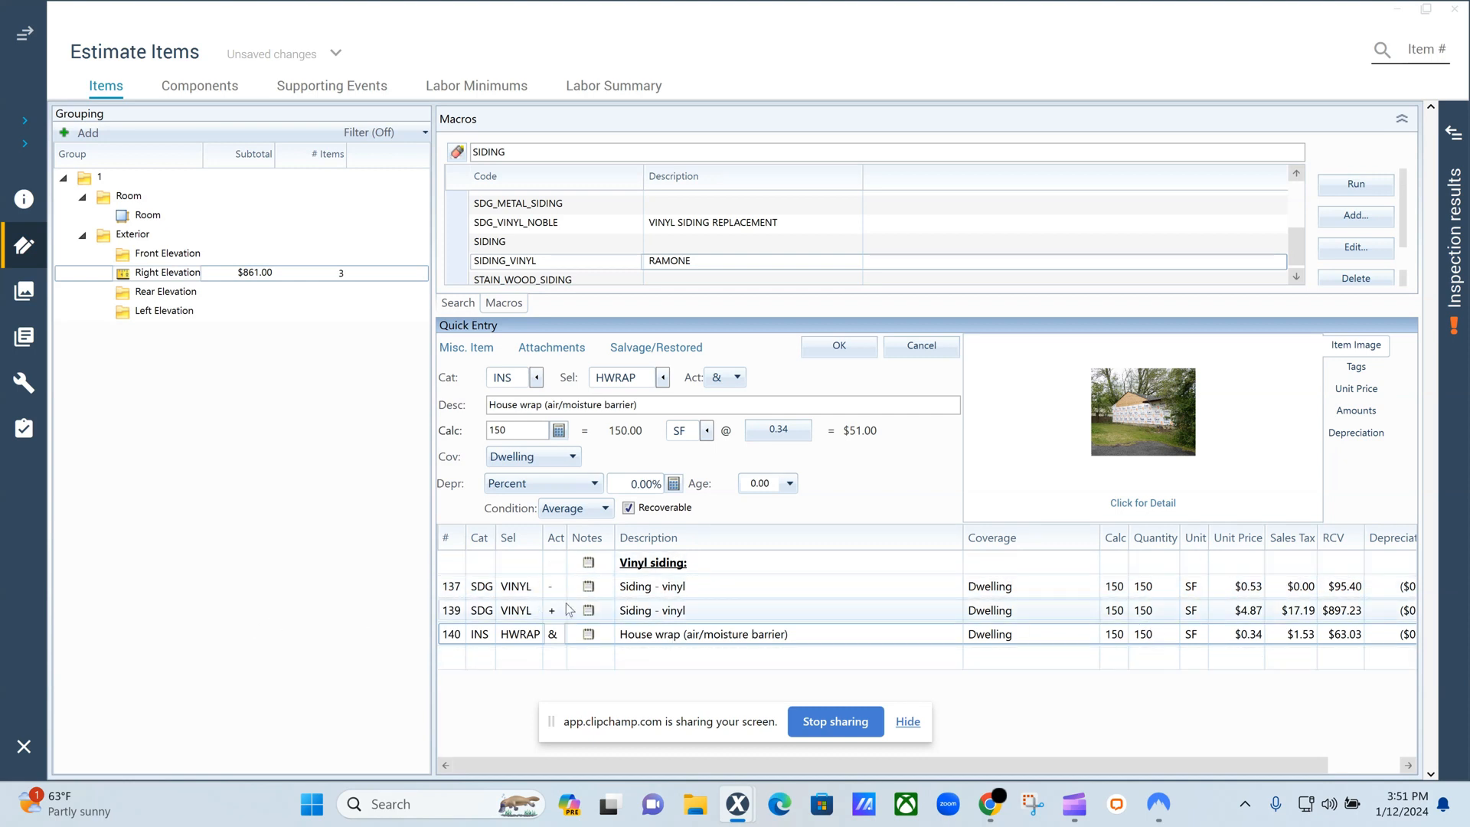
{"action": "left_click", "coordinate": [565, 431]}
{"action": "left_click", "coordinate": [562, 431]}
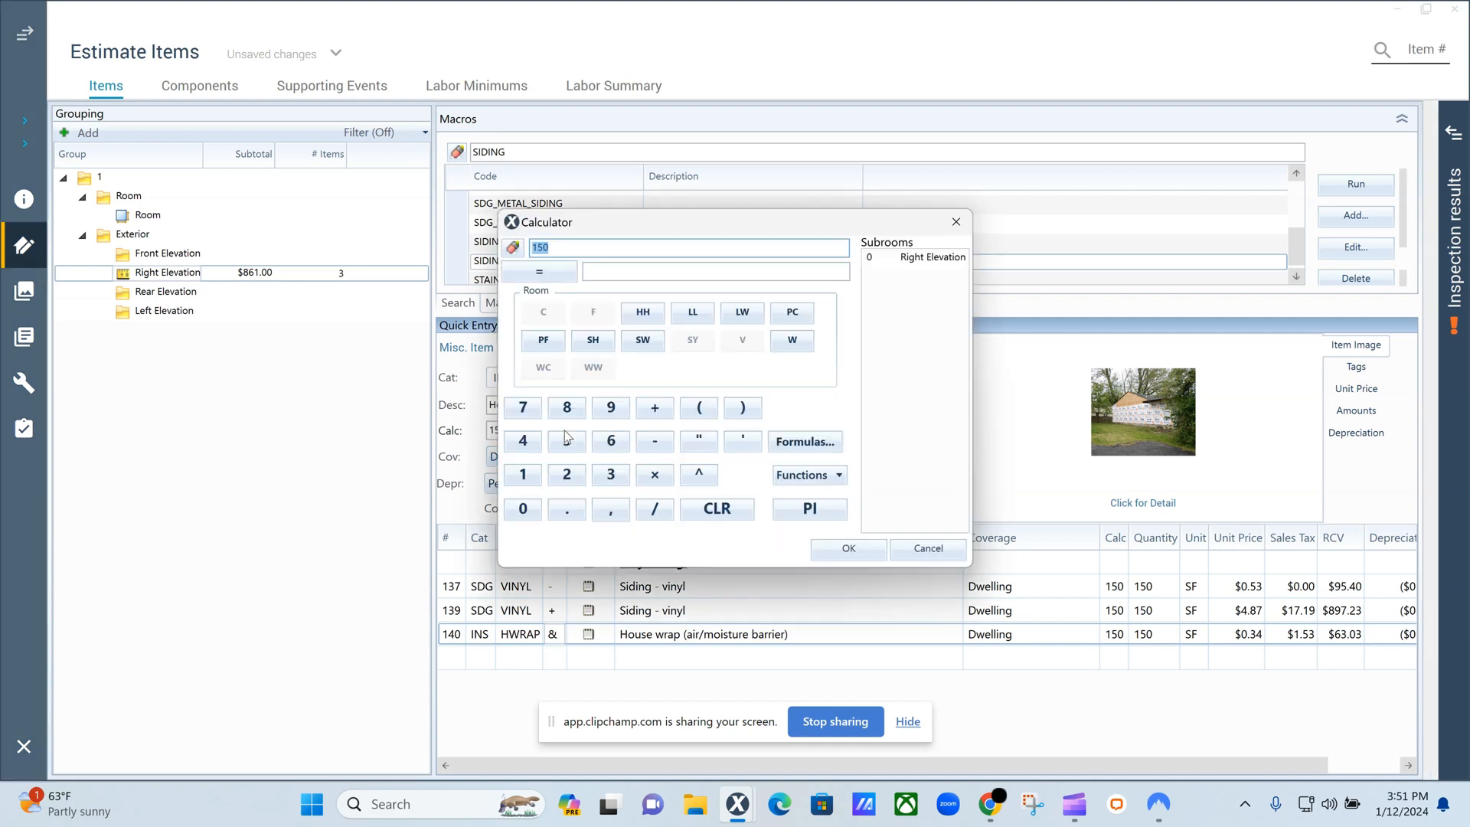
{"action": "left_click", "coordinate": [946, 226]}
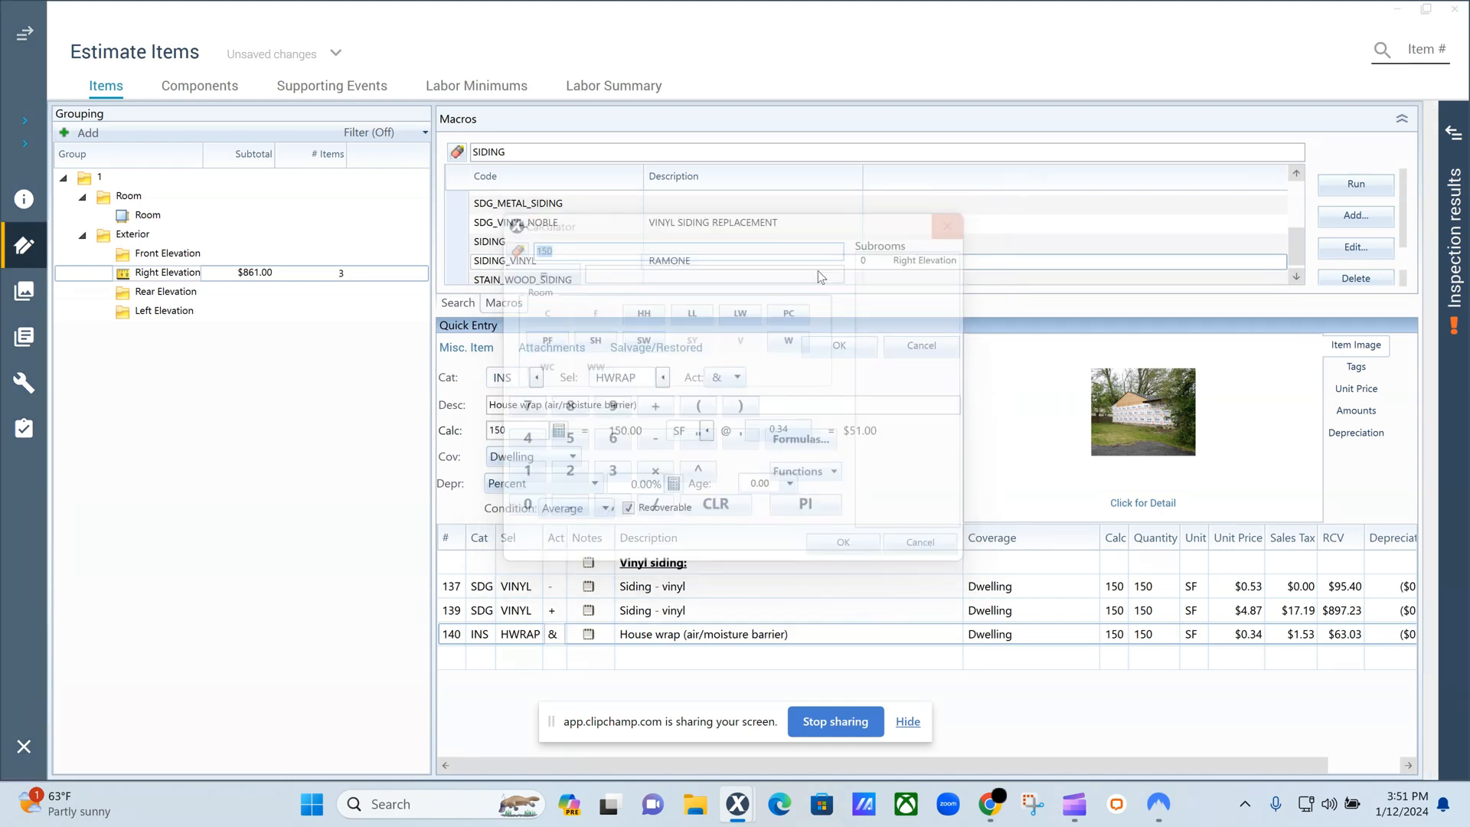
{"action": "left_click", "coordinate": [559, 431]}
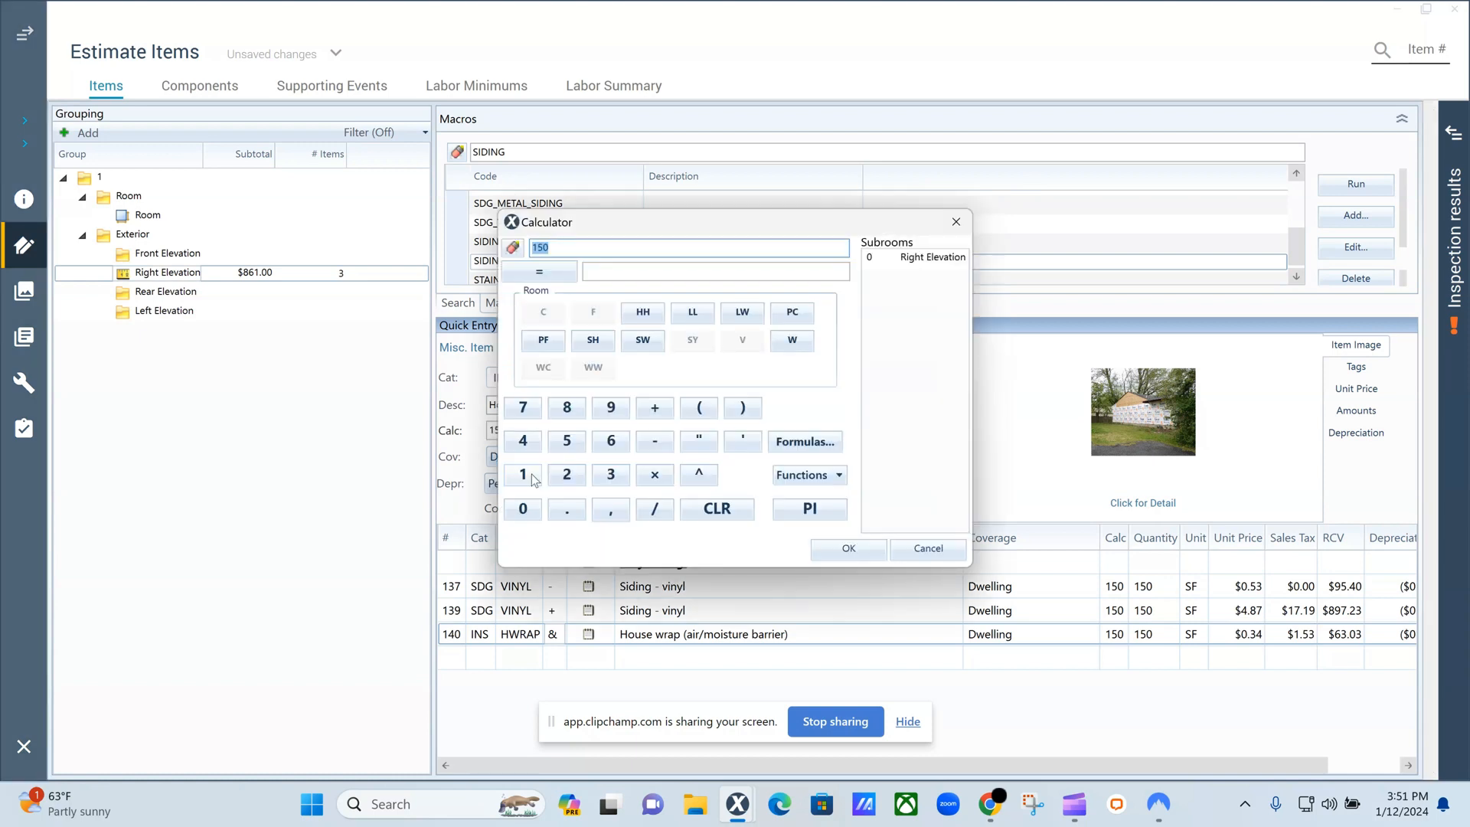
{"action": "left_click", "coordinate": [806, 345]}
{"action": "left_click", "coordinate": [850, 550]}
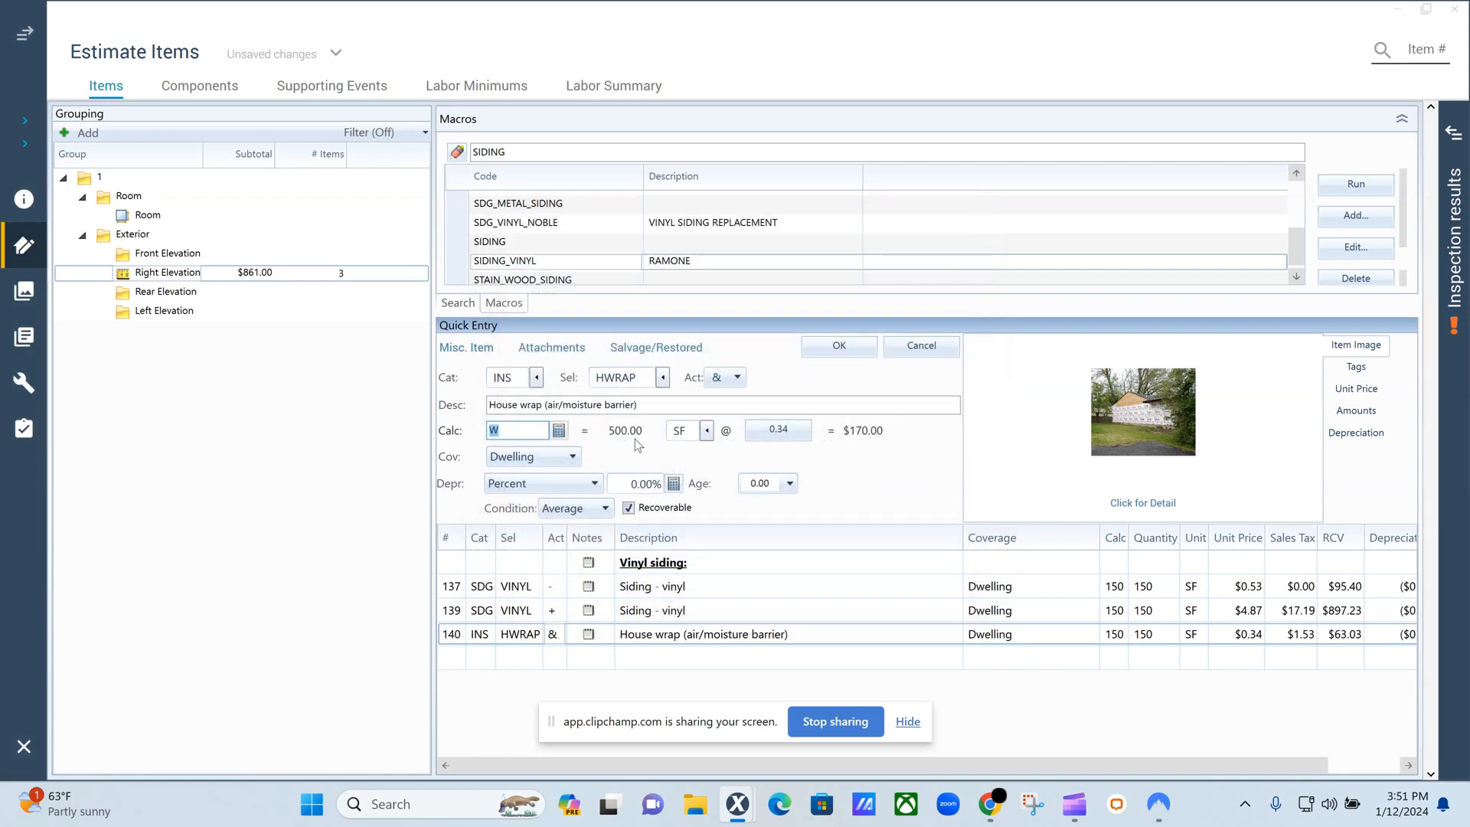
{"action": "left_click", "coordinate": [834, 346]}
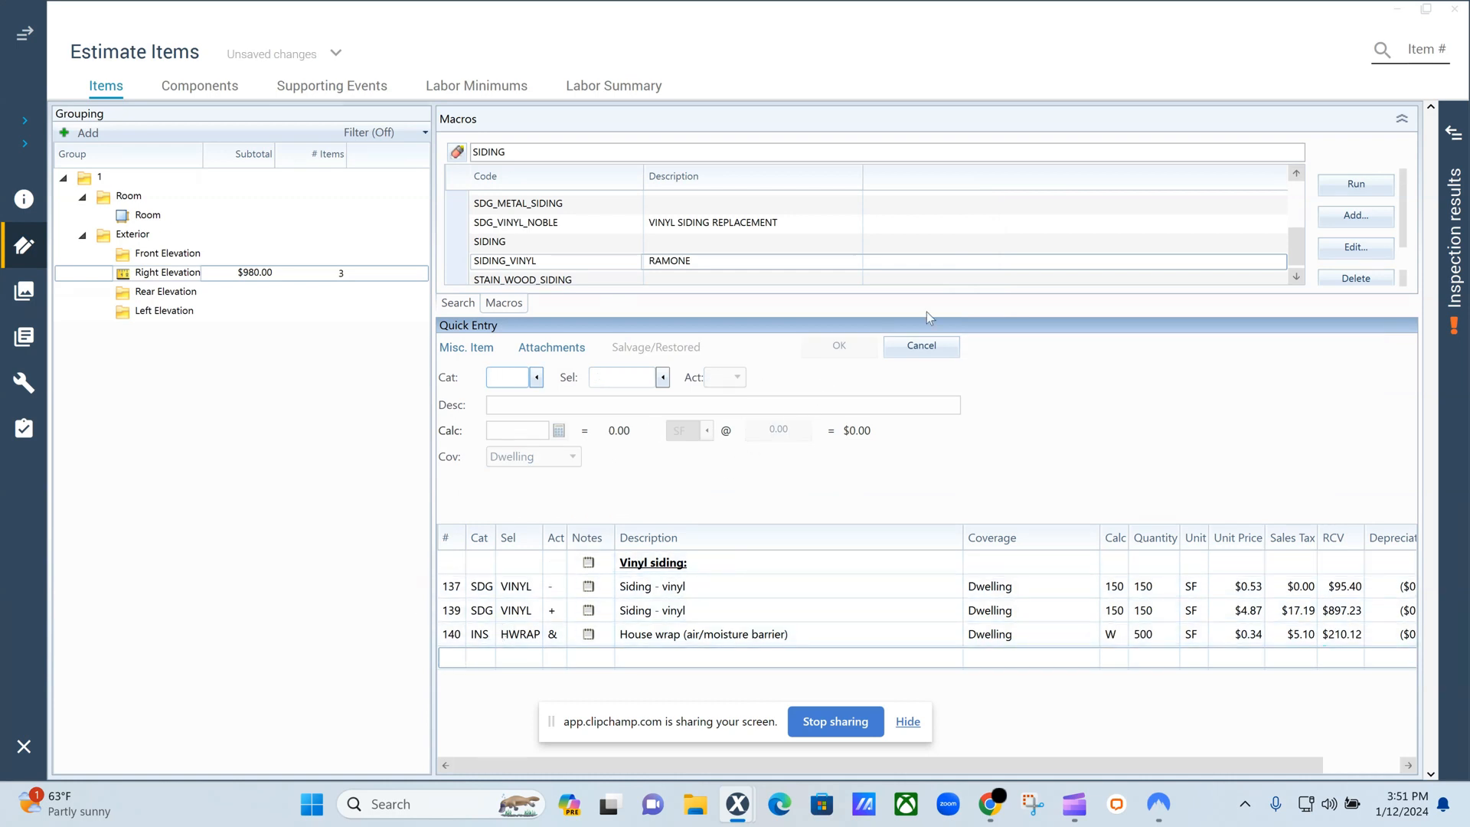
Set the vinyl siding removal item's quantity calculation to the wall area variable W and save it.
{"action": "double_click", "coordinate": [459, 586]}
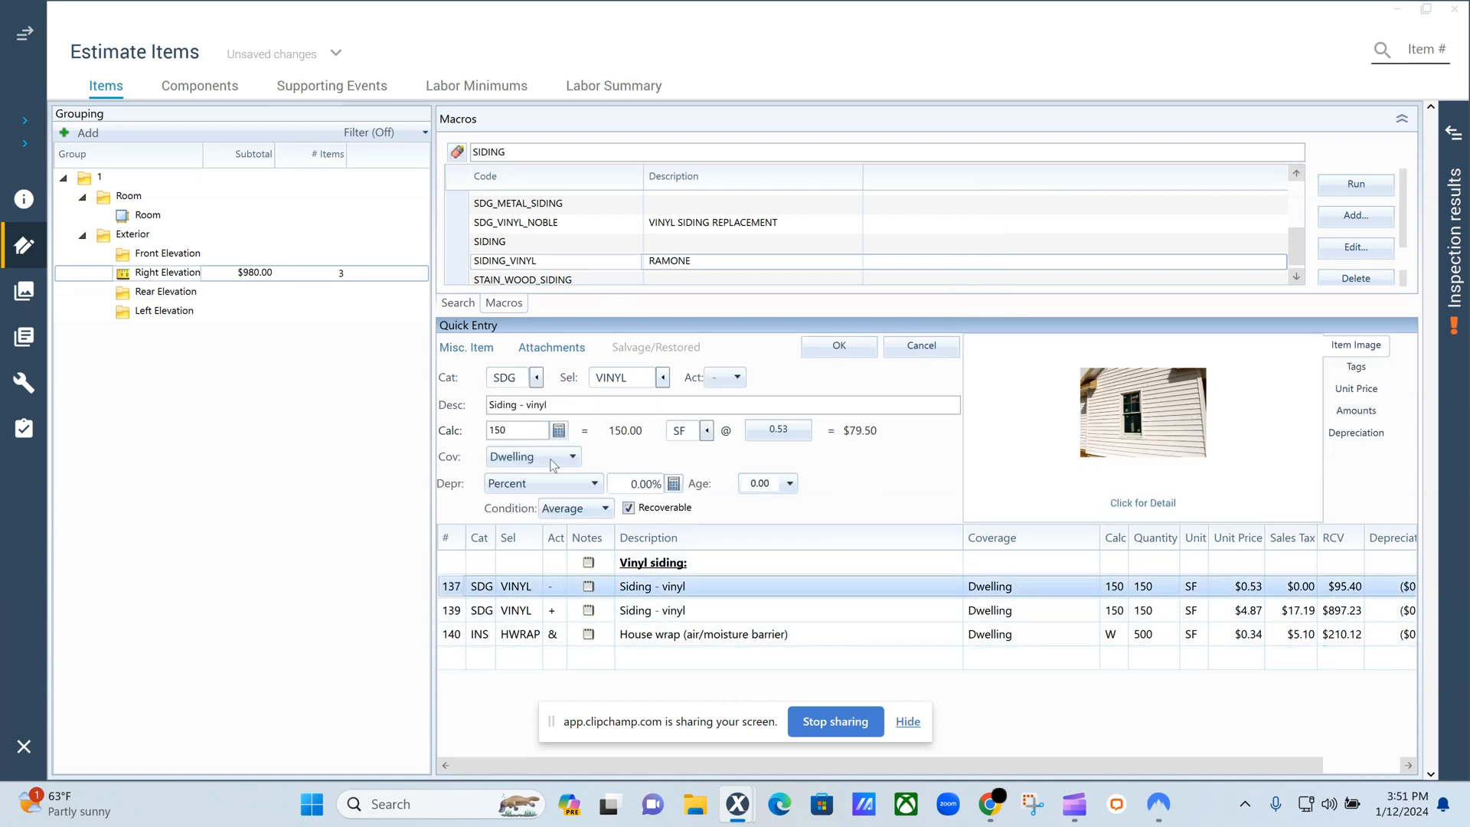
{"action": "left_click", "coordinate": [560, 430]}
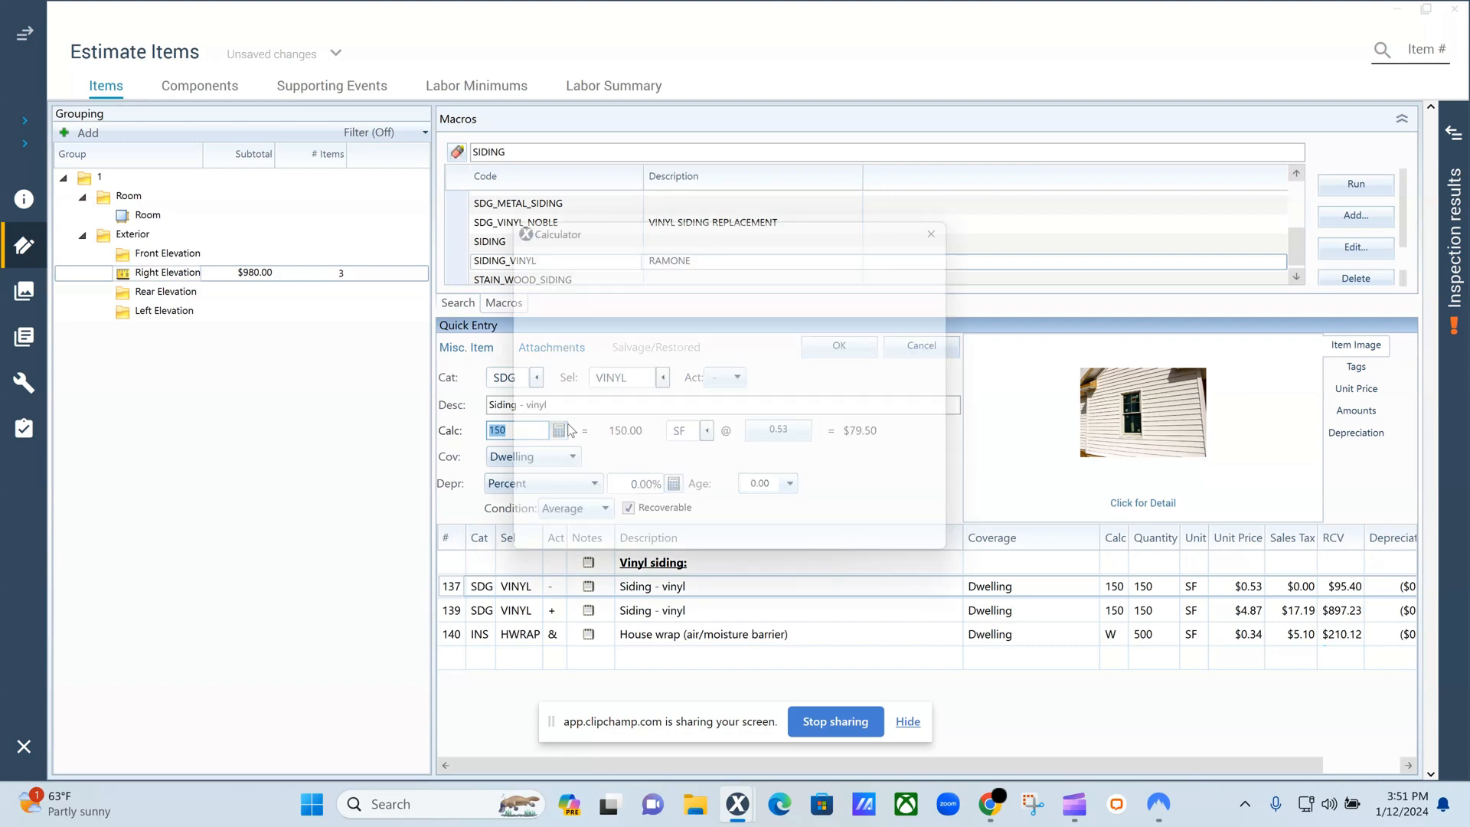
{"action": "left_click", "coordinate": [792, 339]}
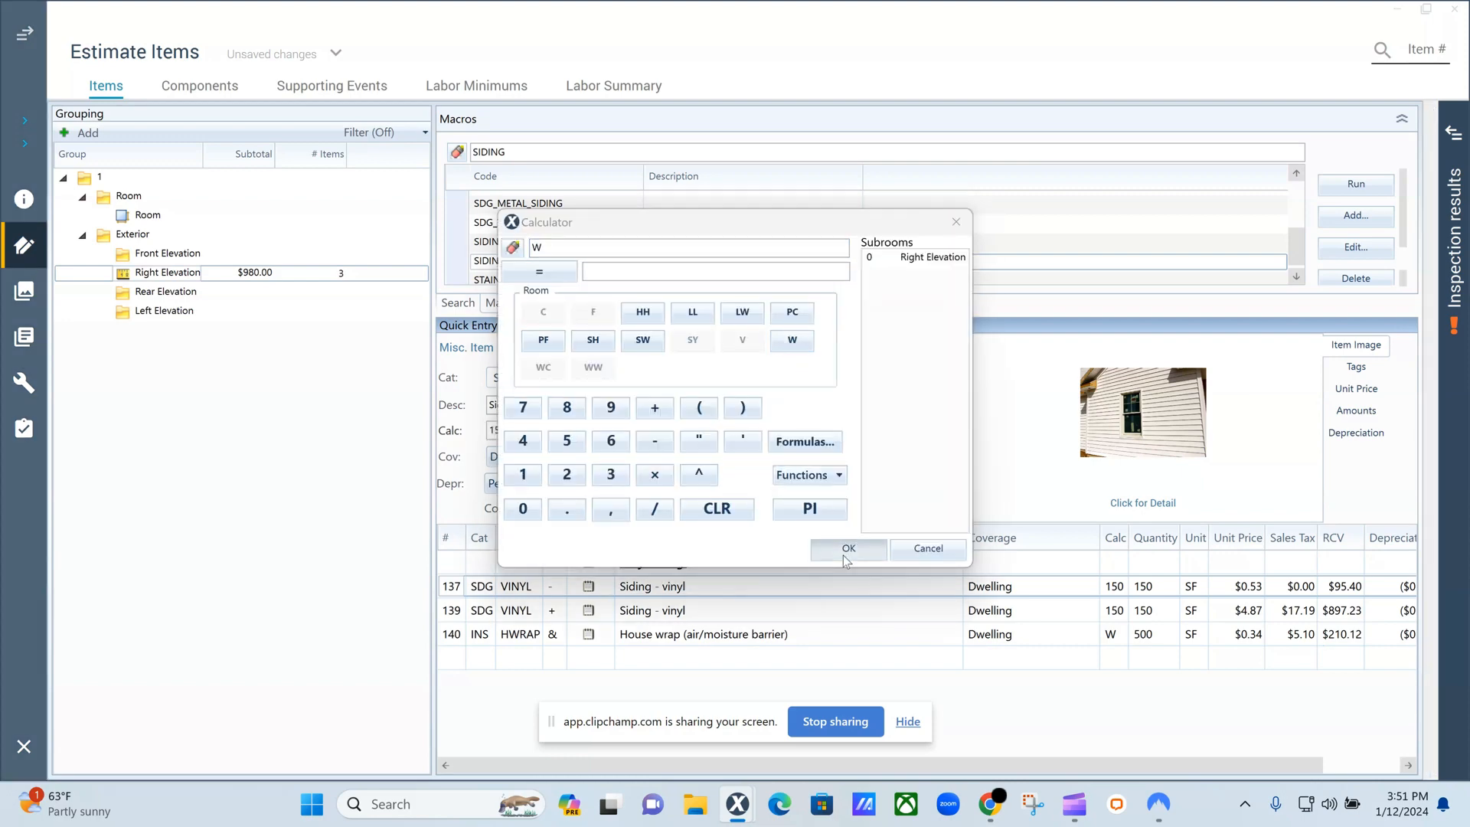
{"action": "left_click", "coordinate": [845, 558]}
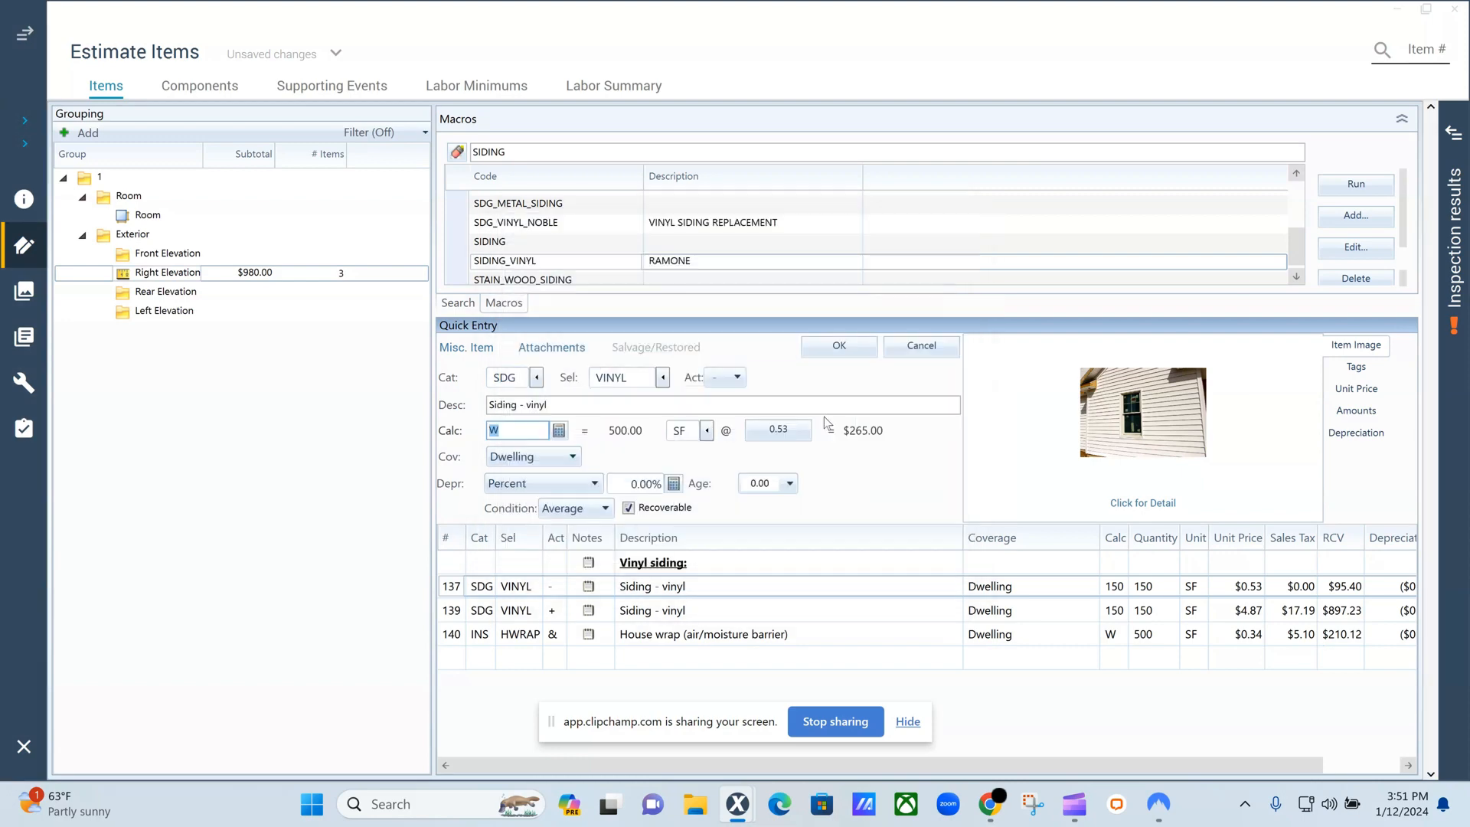
{"action": "left_click", "coordinate": [854, 346]}
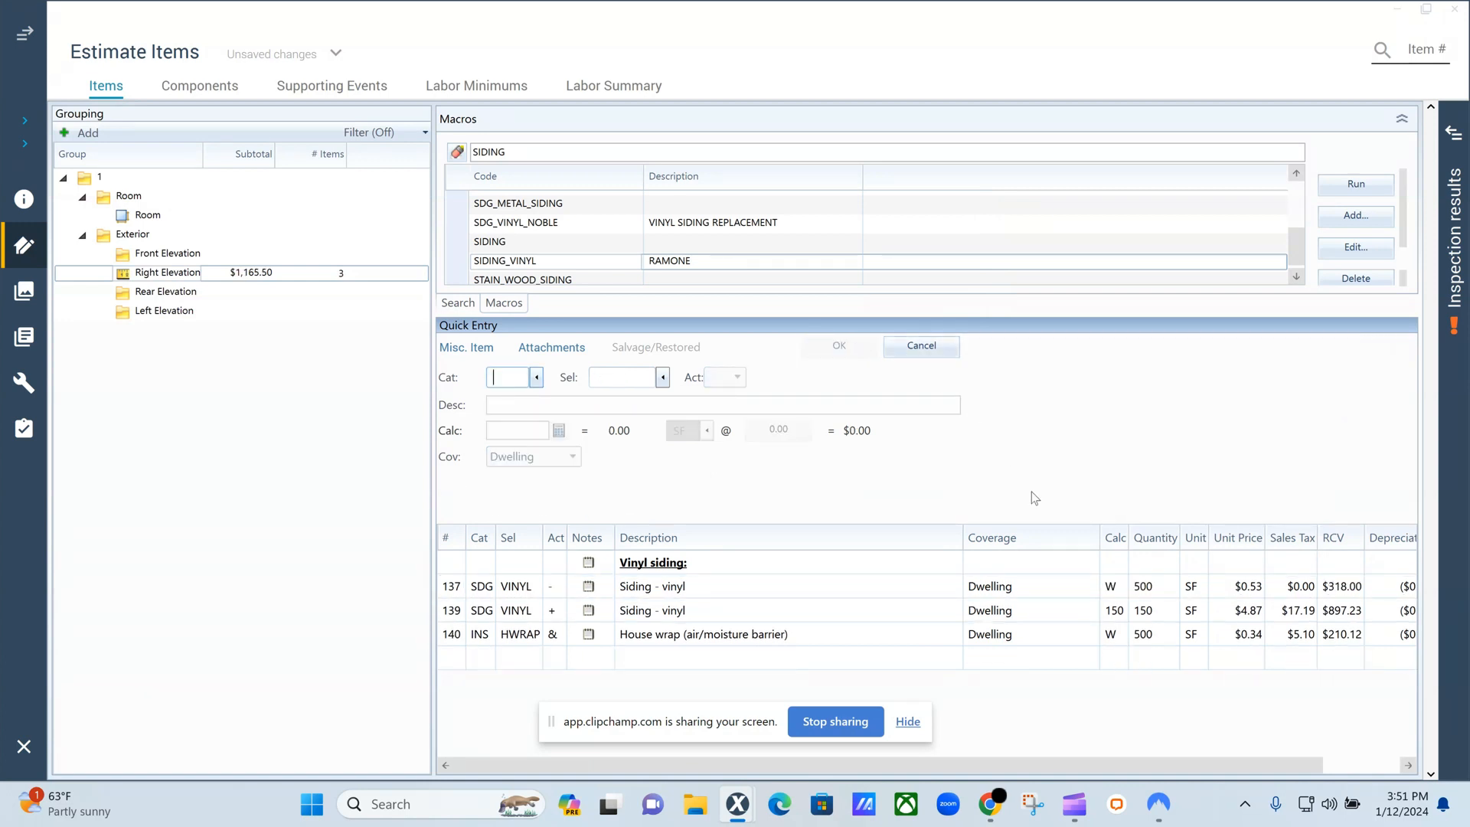
Set the vinyl siding replacement item's quantity calculation to the wall area variable W.
{"action": "left_click", "coordinate": [1127, 619]}
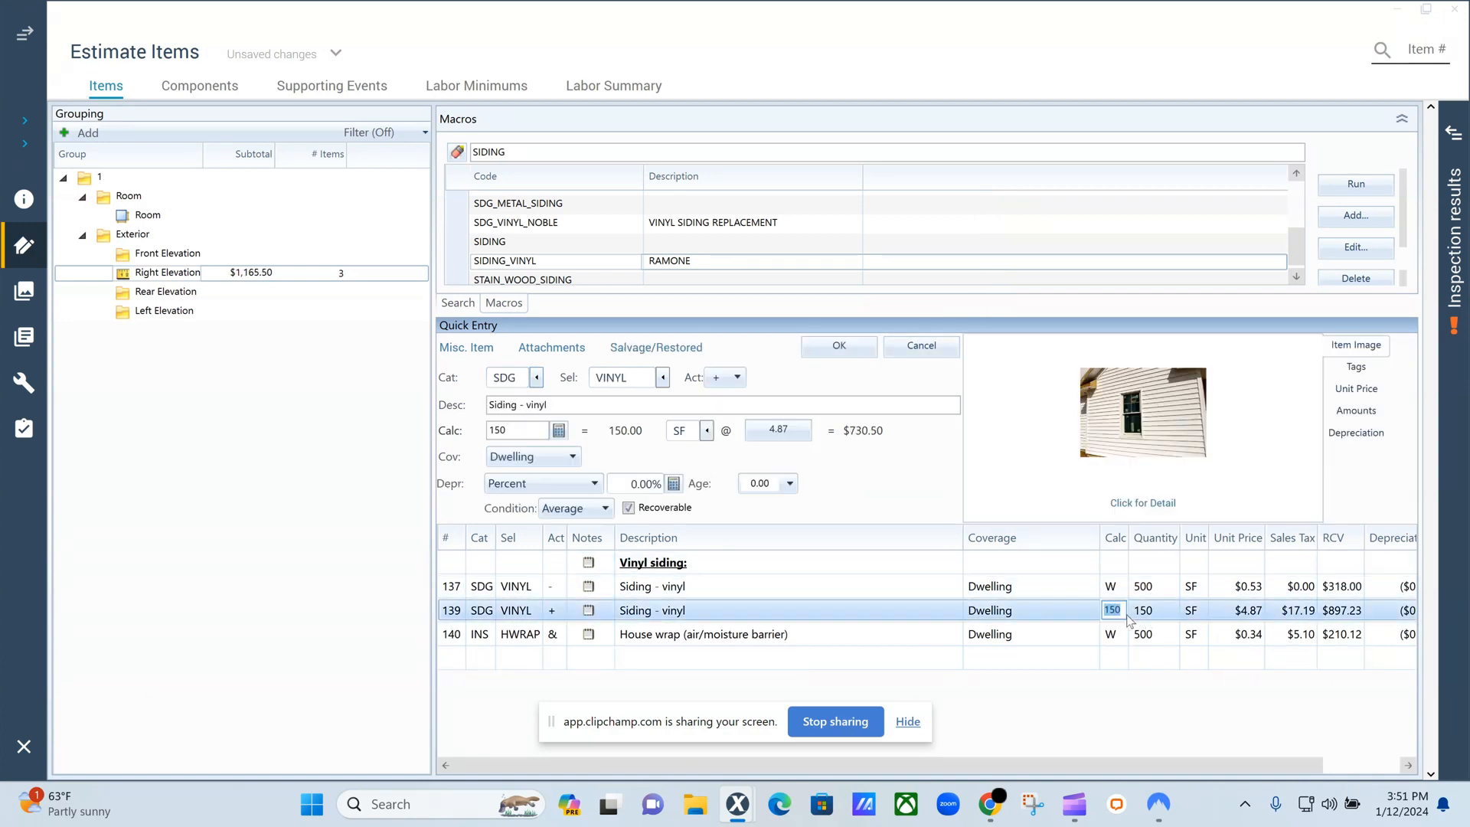
{"action": "type", "text": "W"}
{"action": "key", "text": "Return"}
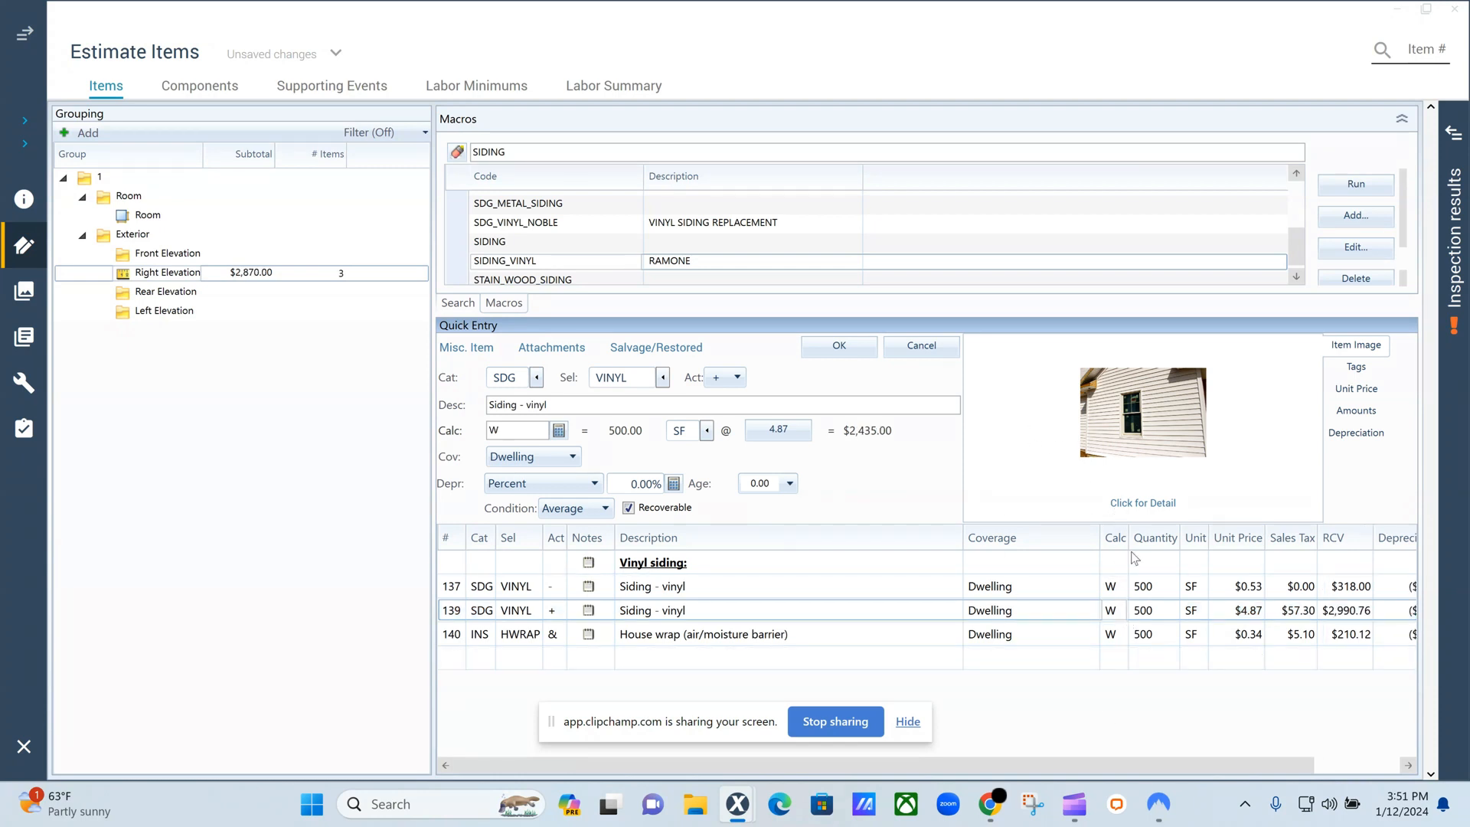
Edit the Right Elevation group's dimensions, setting the elevation length to 53', and close the group info.
{"action": "right_click", "coordinate": [166, 278]}
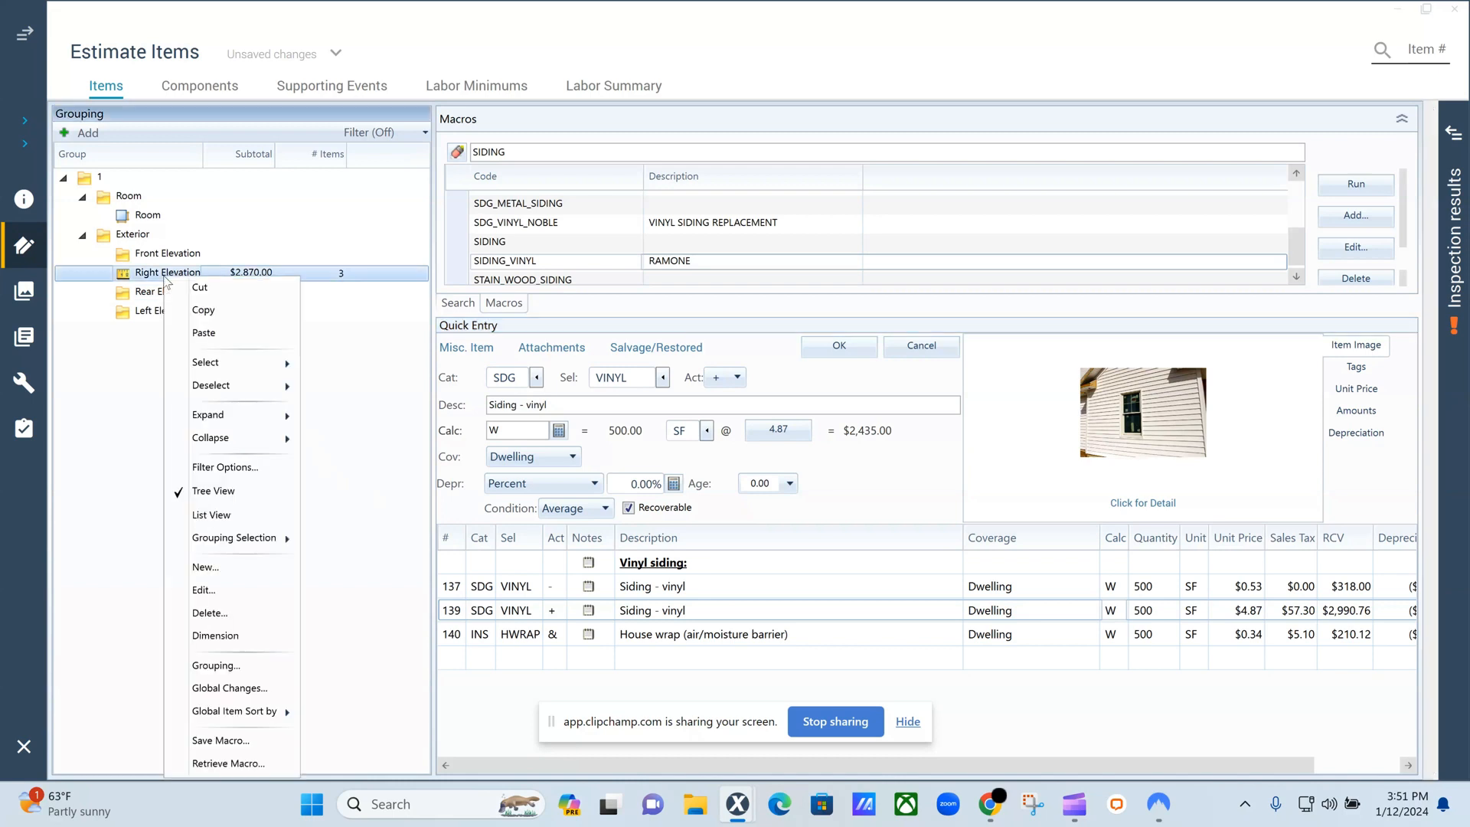
{"action": "left_click", "coordinate": [243, 639]}
{"action": "double_click", "coordinate": [599, 312]}
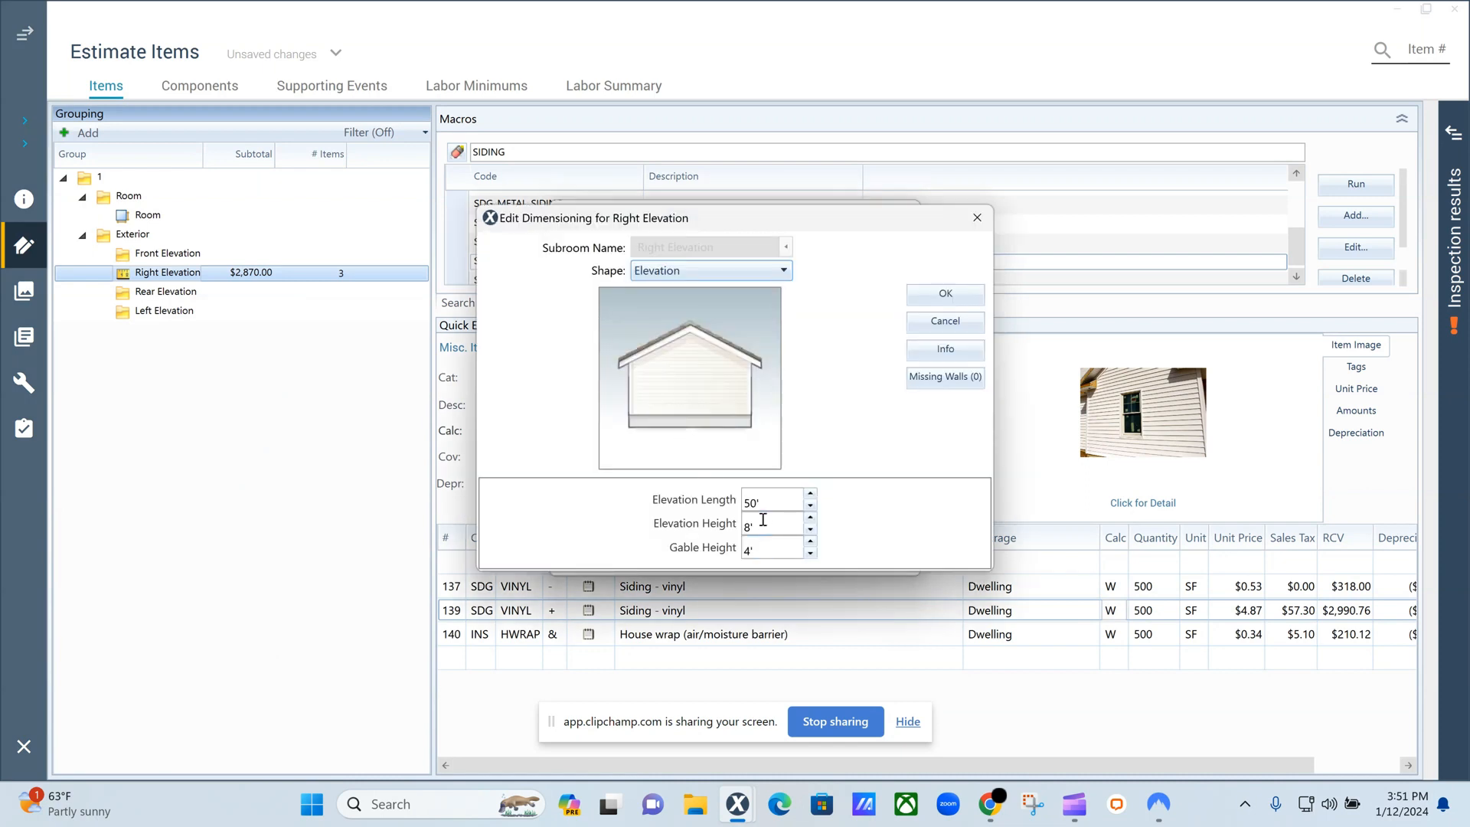
{"action": "left_click", "coordinate": [751, 505]}
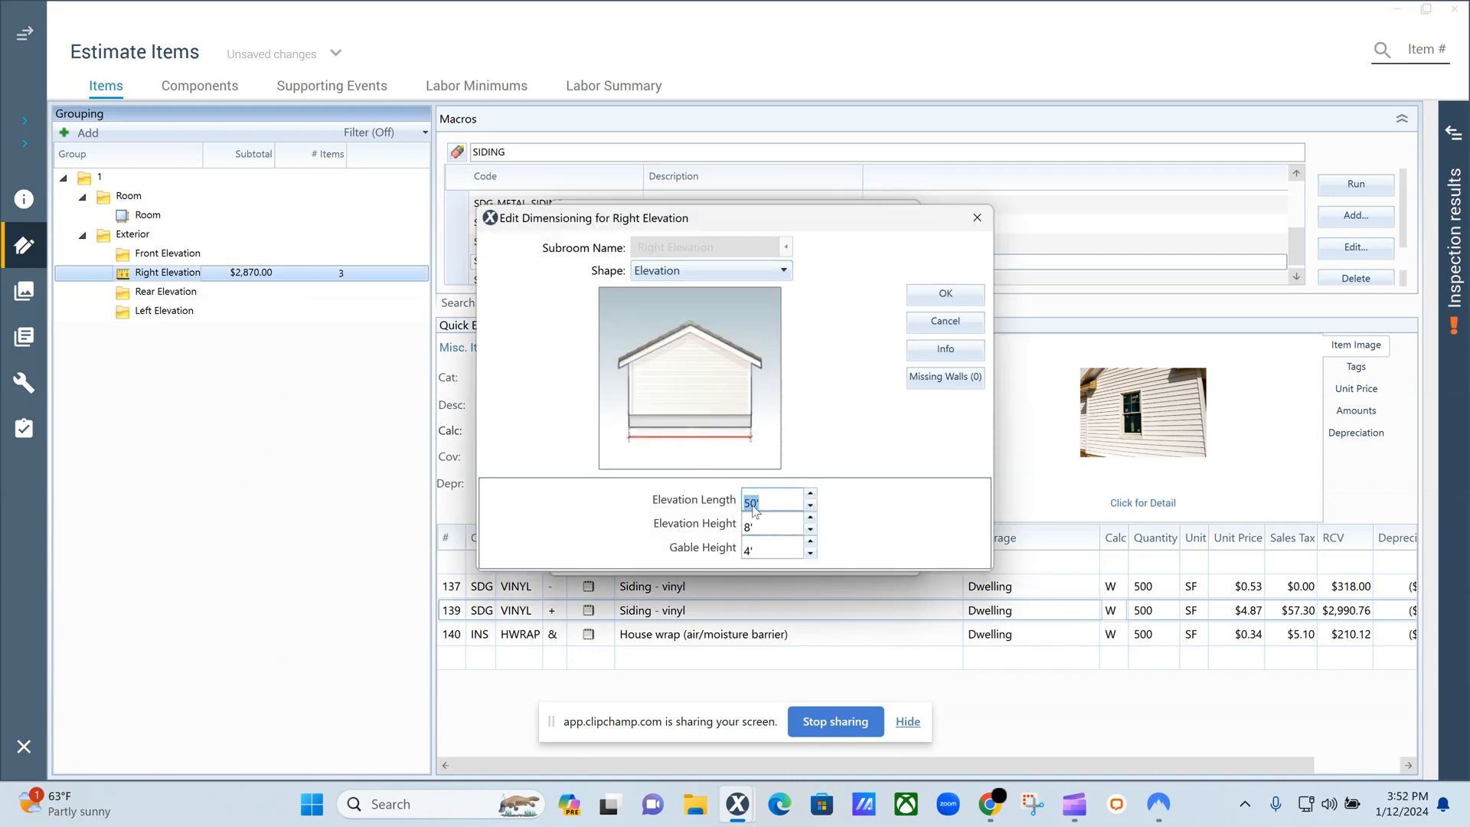
{"action": "type", "text": "53"}
{"action": "left_click", "coordinate": [945, 304]}
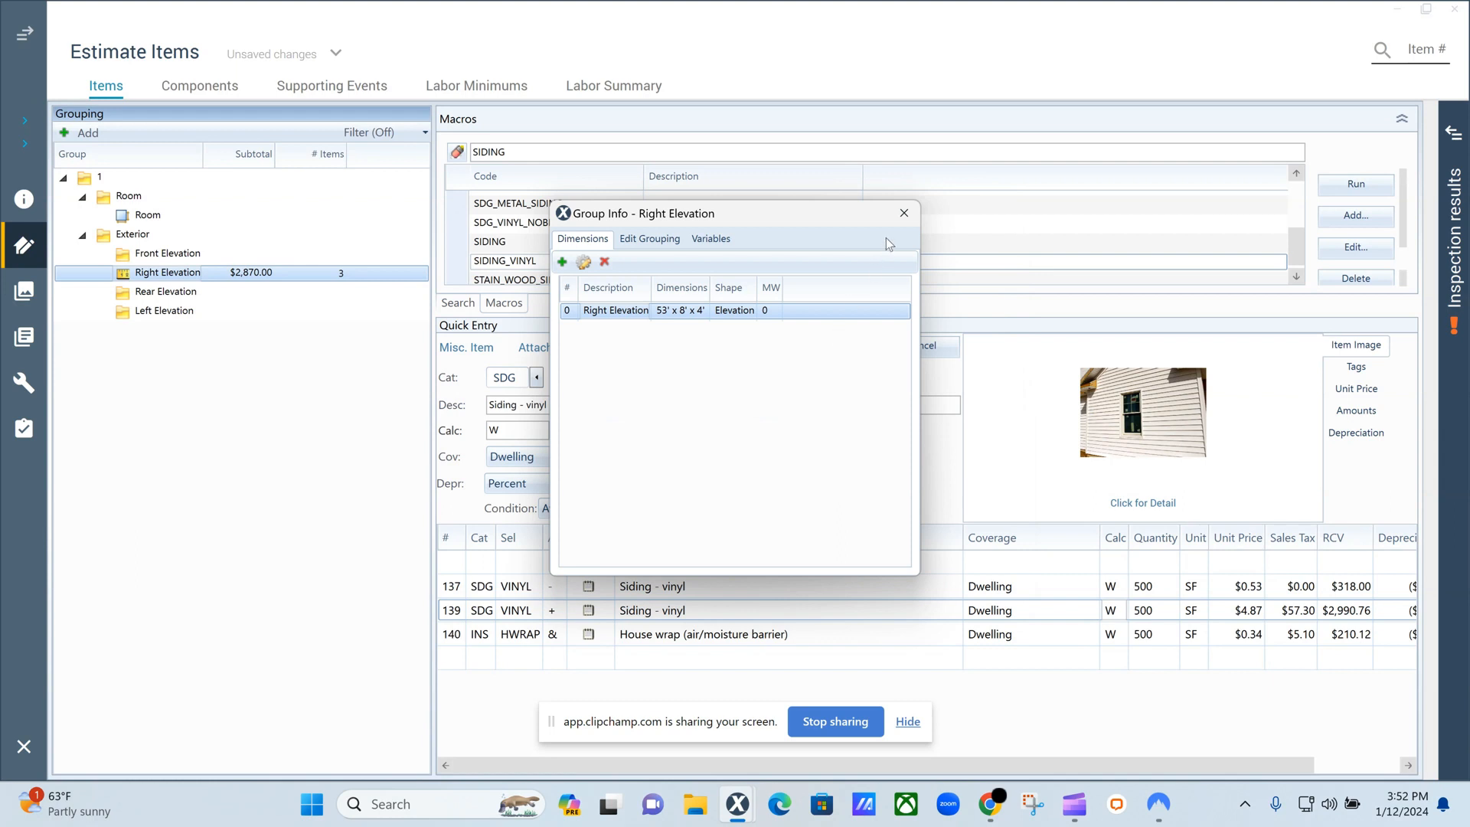
{"action": "left_click", "coordinate": [905, 213]}
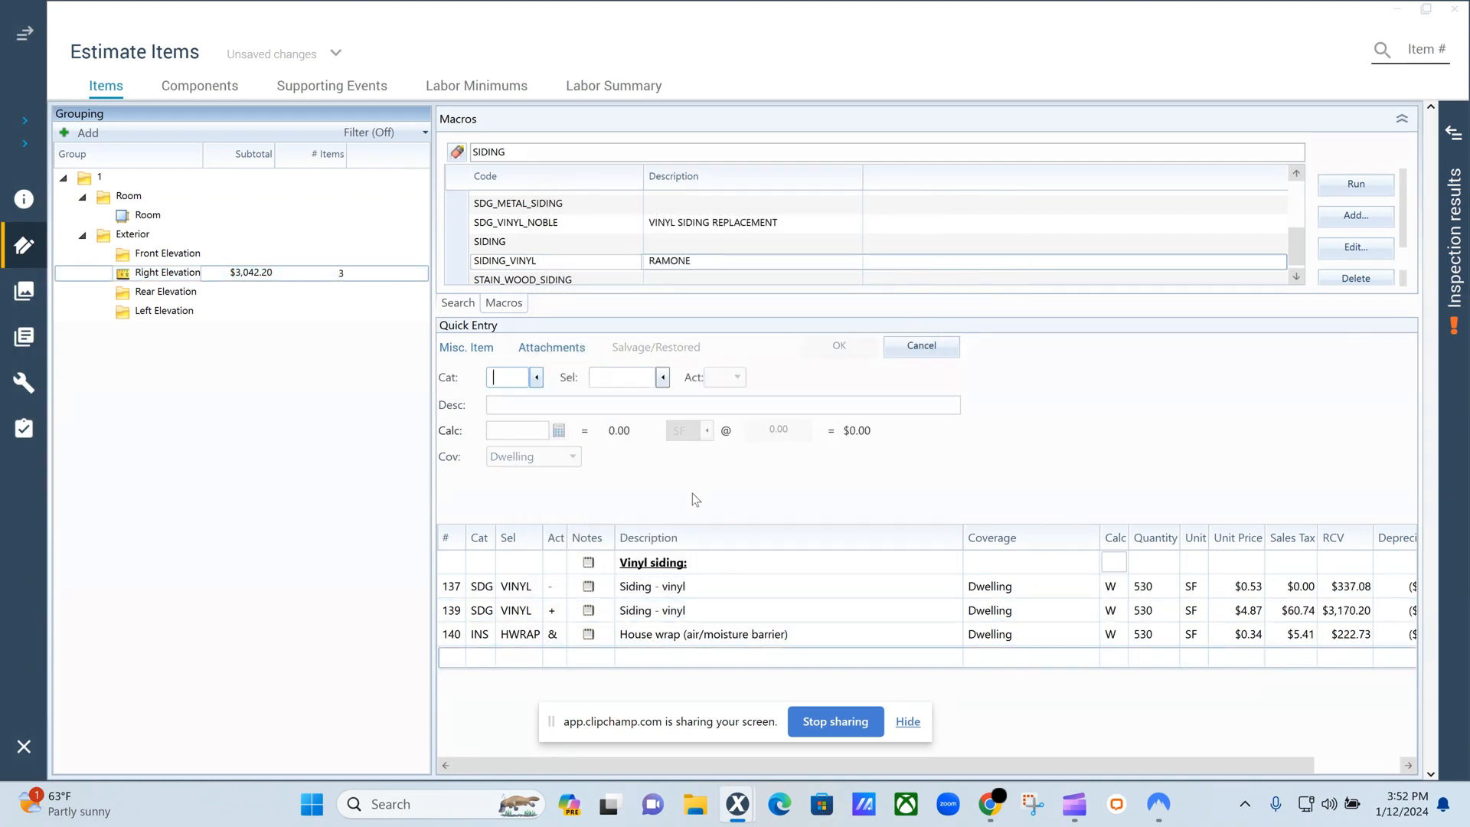
Check the quantities and cost columns of the siding and house wrap line items in the Right Elevation.
{"action": "left_click", "coordinate": [1154, 590]}
{"action": "left_click", "coordinate": [1161, 610]}
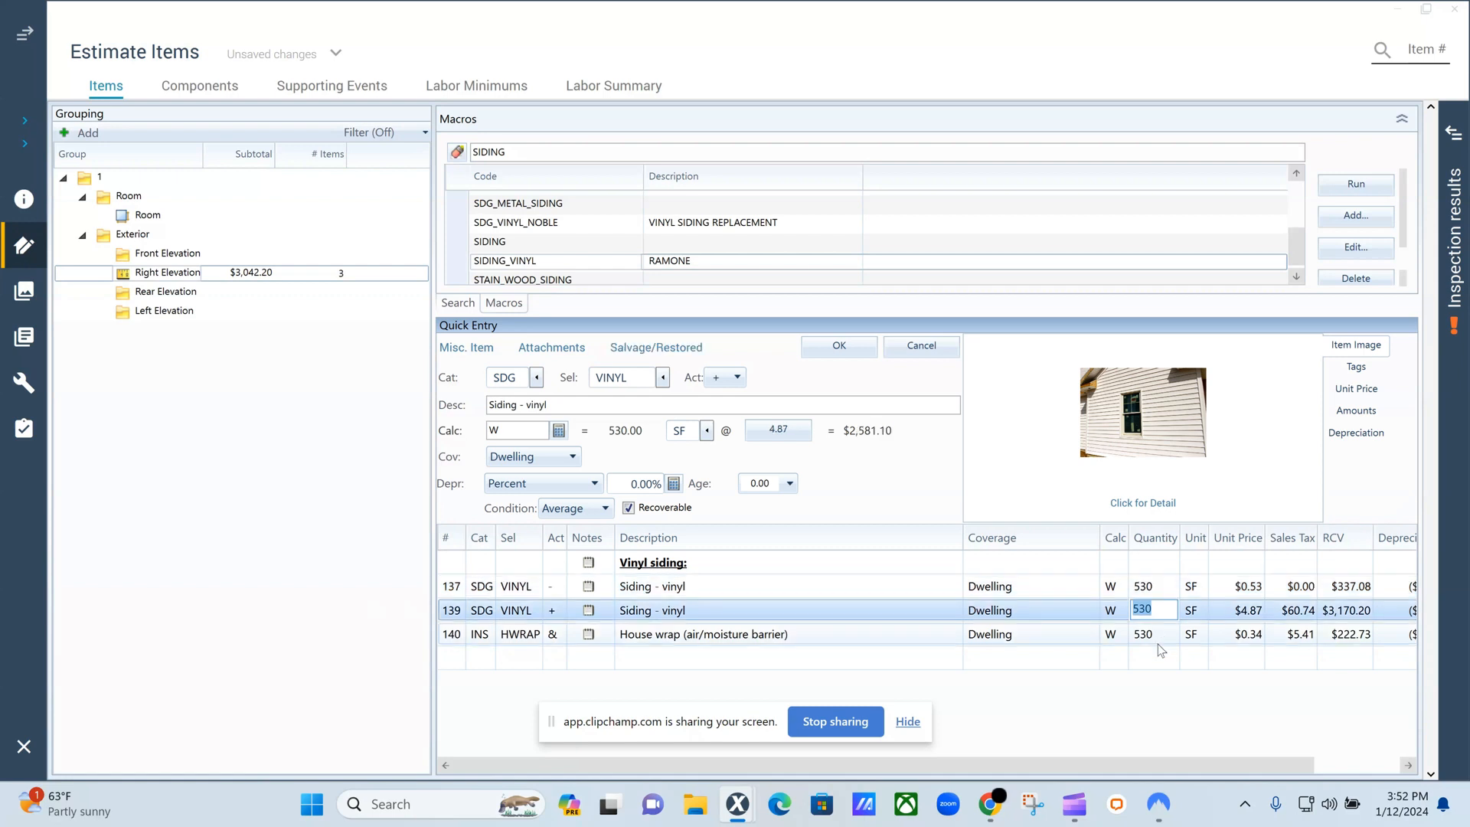
{"action": "left_click", "coordinate": [1156, 636]}
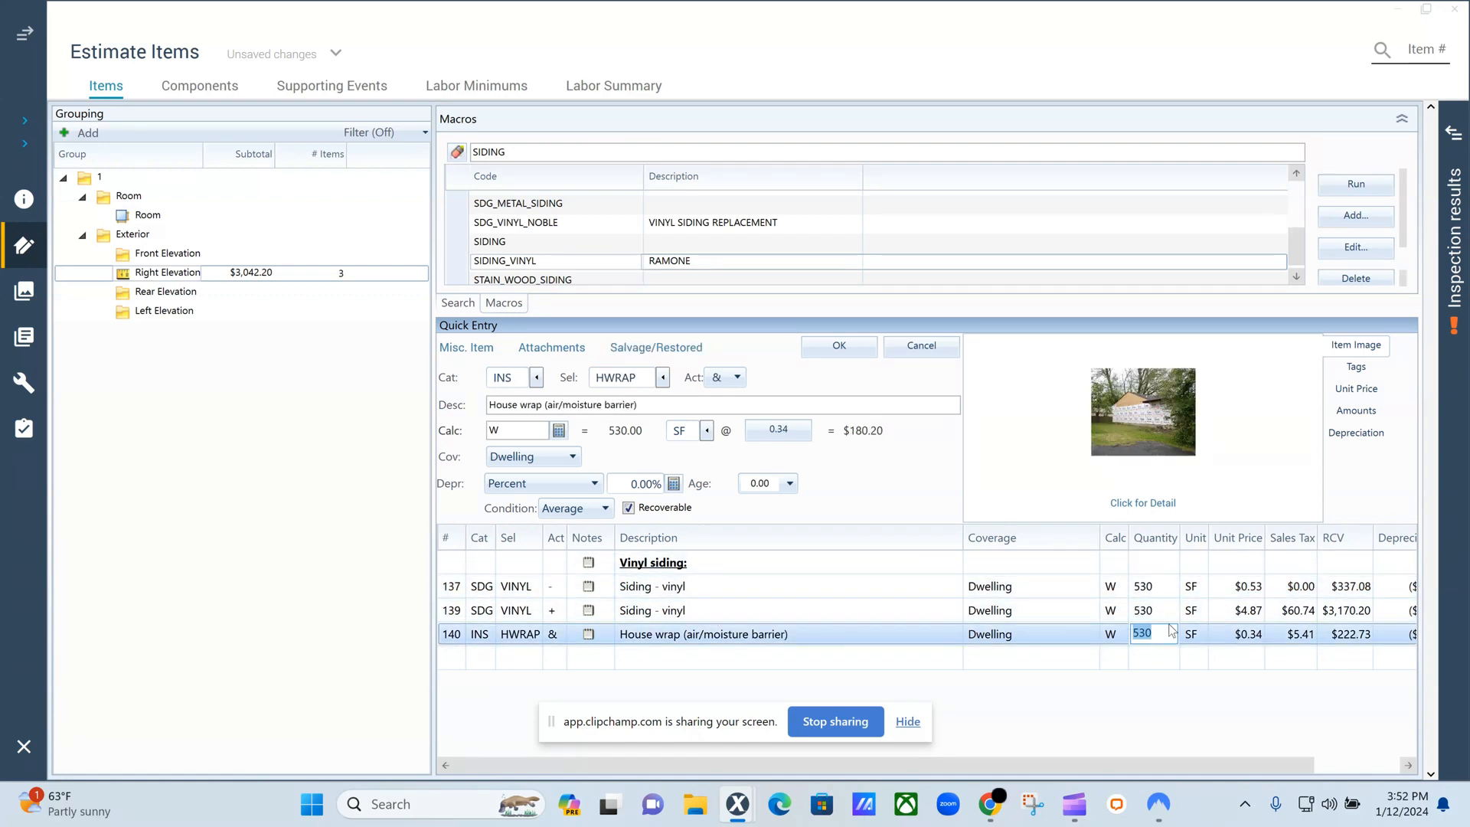
{"action": "left_click", "coordinate": [1080, 492]}
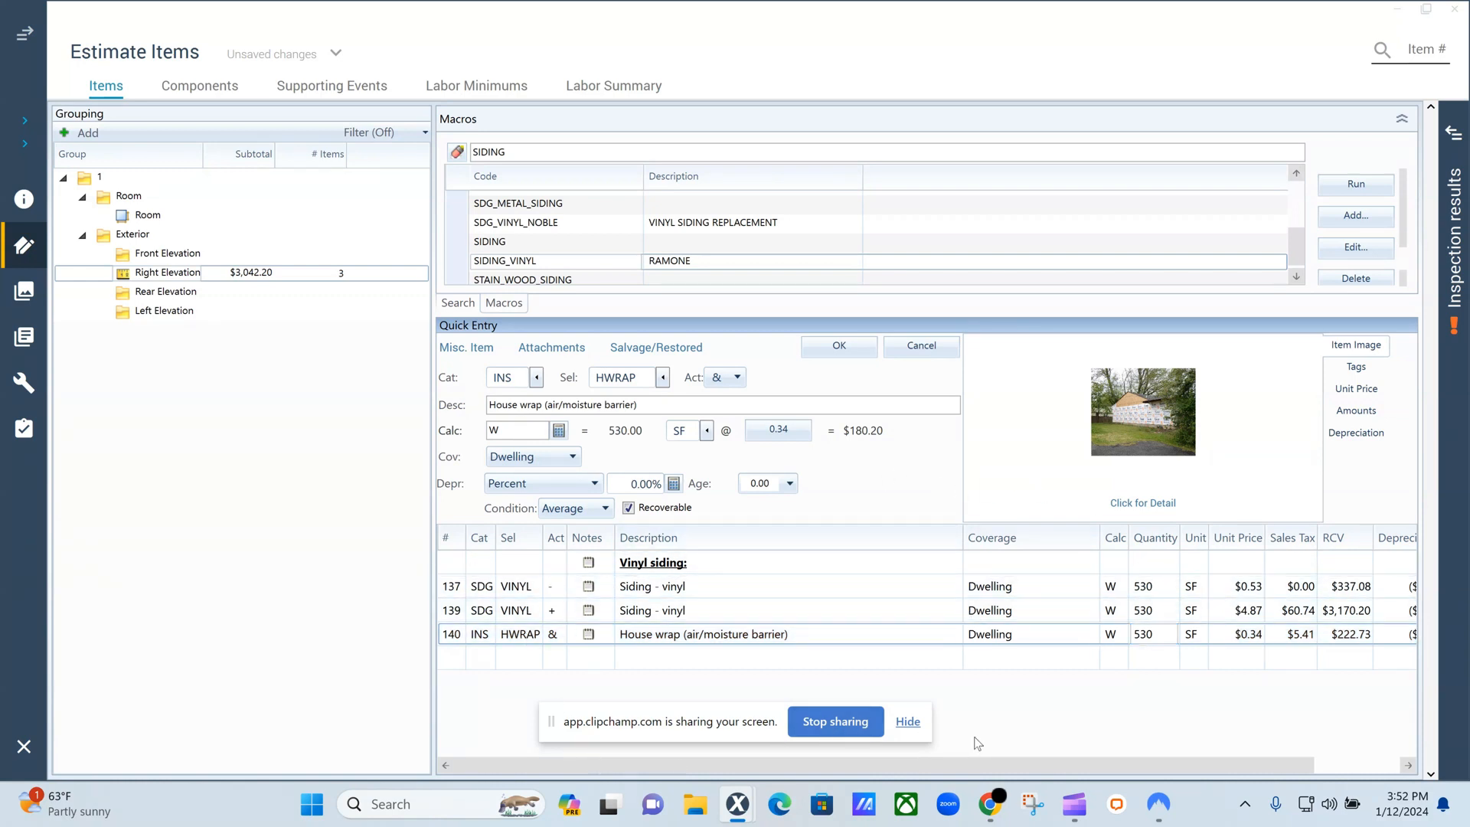
{"action": "left_click_drag", "start_coordinate": [974, 764], "coordinate": [1164, 768]}
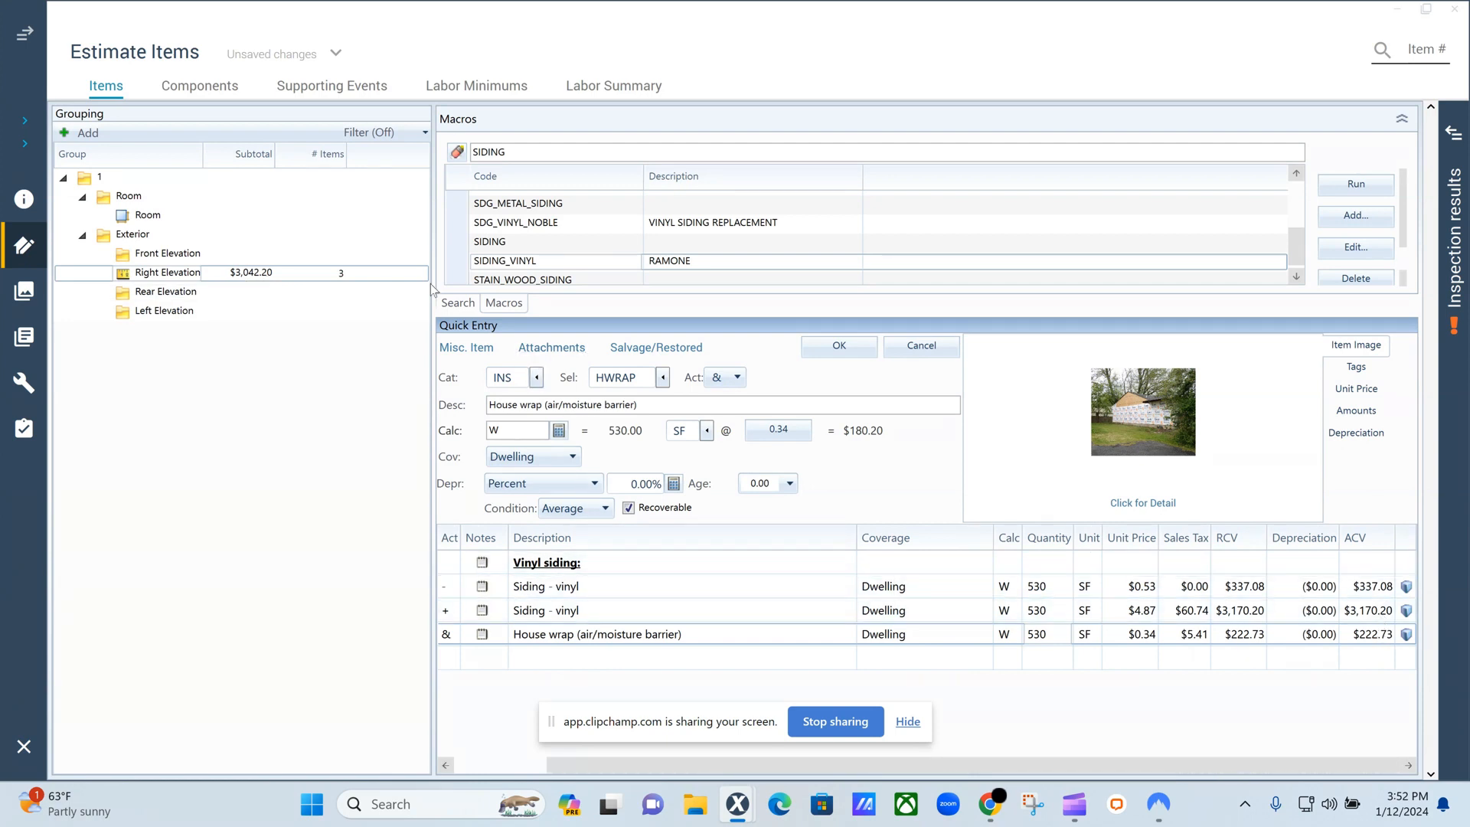
Switch to Walls-Report-Sample.pdf in Chrome and compare the South Elevation diagram with the wall area details table.
{"action": "mouse_move", "coordinate": [1000, 807]}
{"action": "left_click", "coordinate": [1051, 741]}
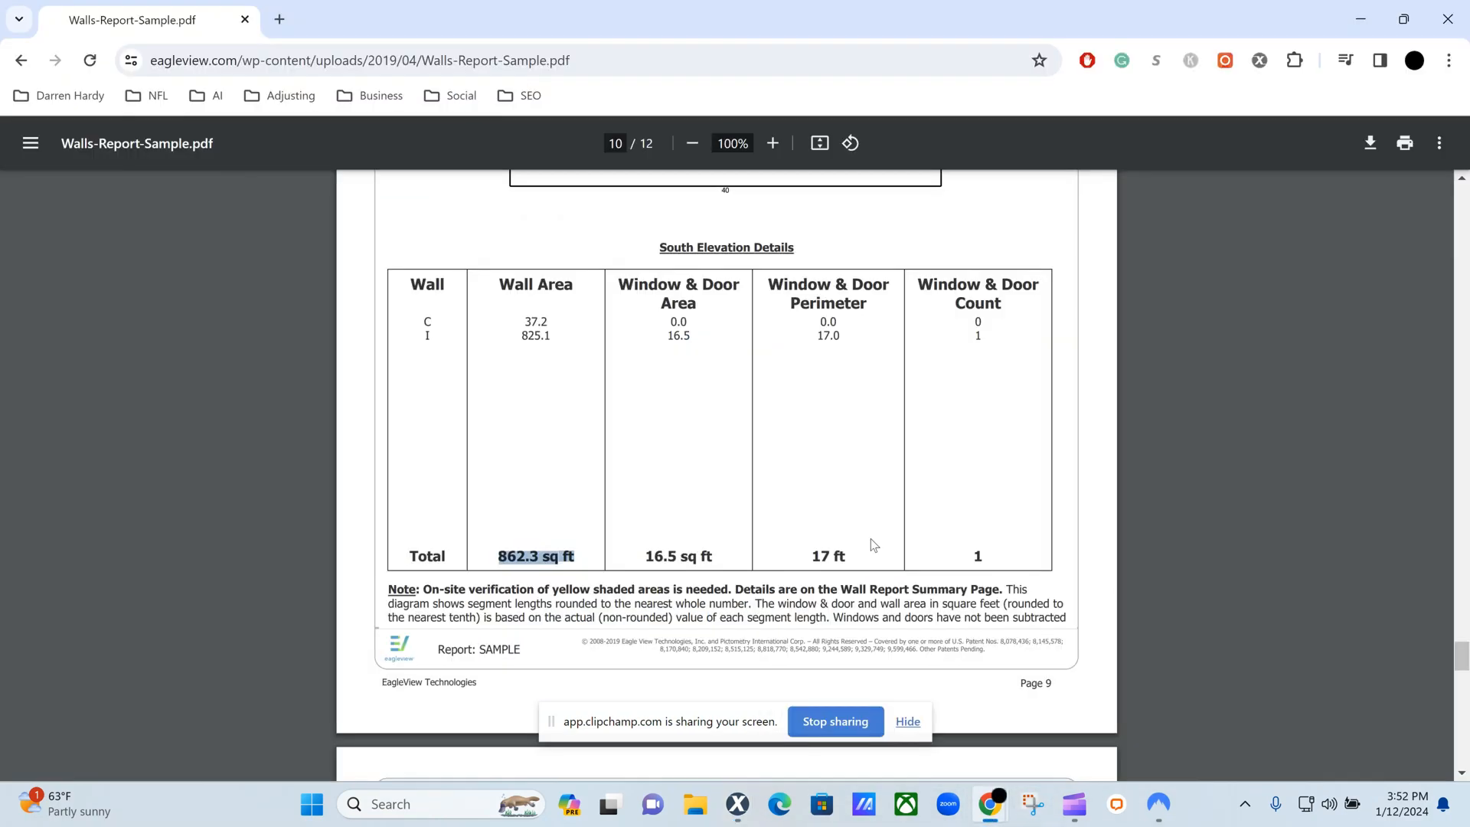
{"action": "left_click", "coordinate": [574, 509]}
{"action": "scroll", "coordinate": [586, 364], "scroll_direction": "up", "scroll_amount": 5}
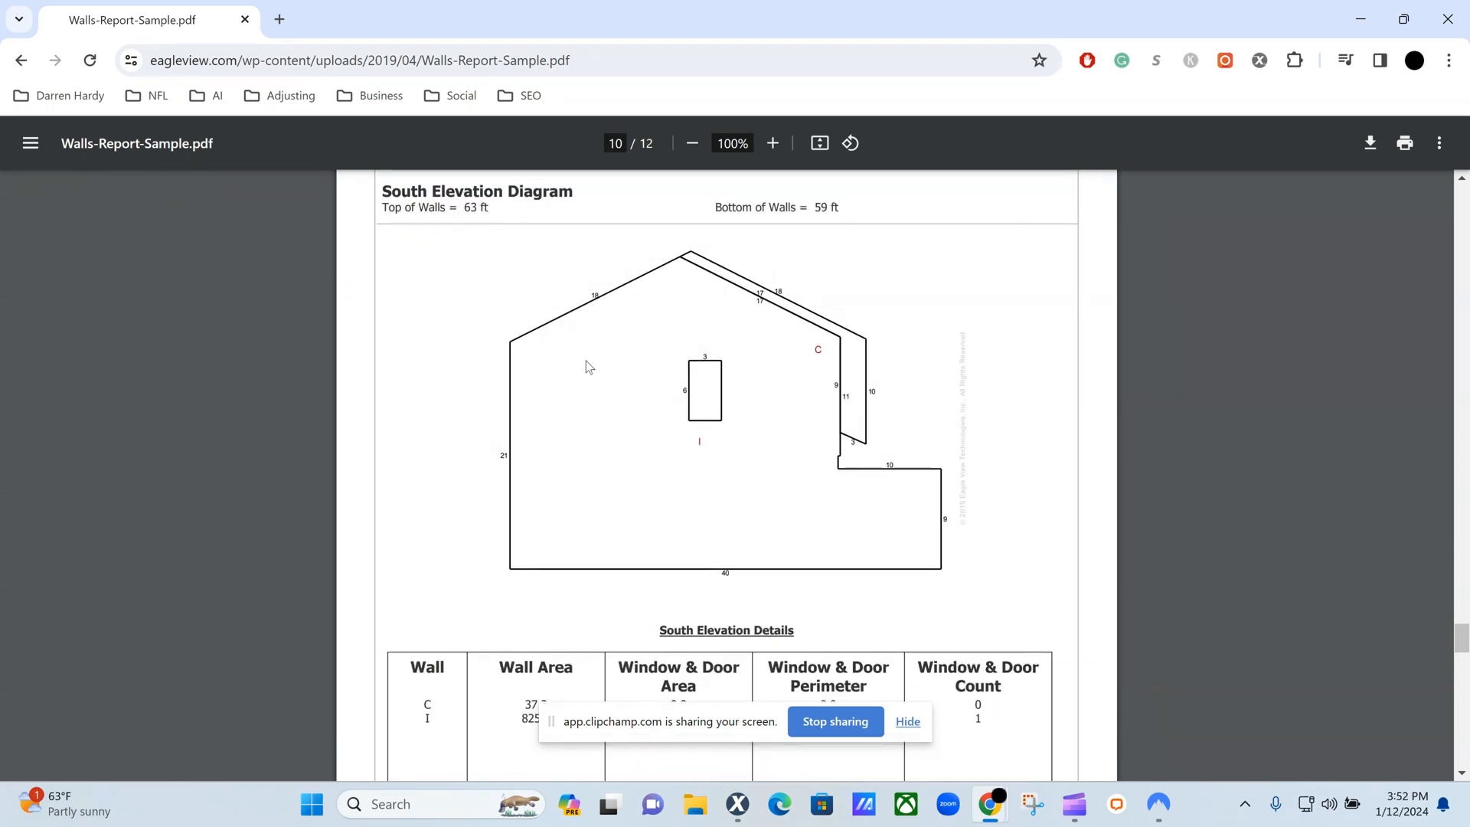
{"action": "scroll", "coordinate": [550, 682], "scroll_direction": "down", "scroll_amount": 4}
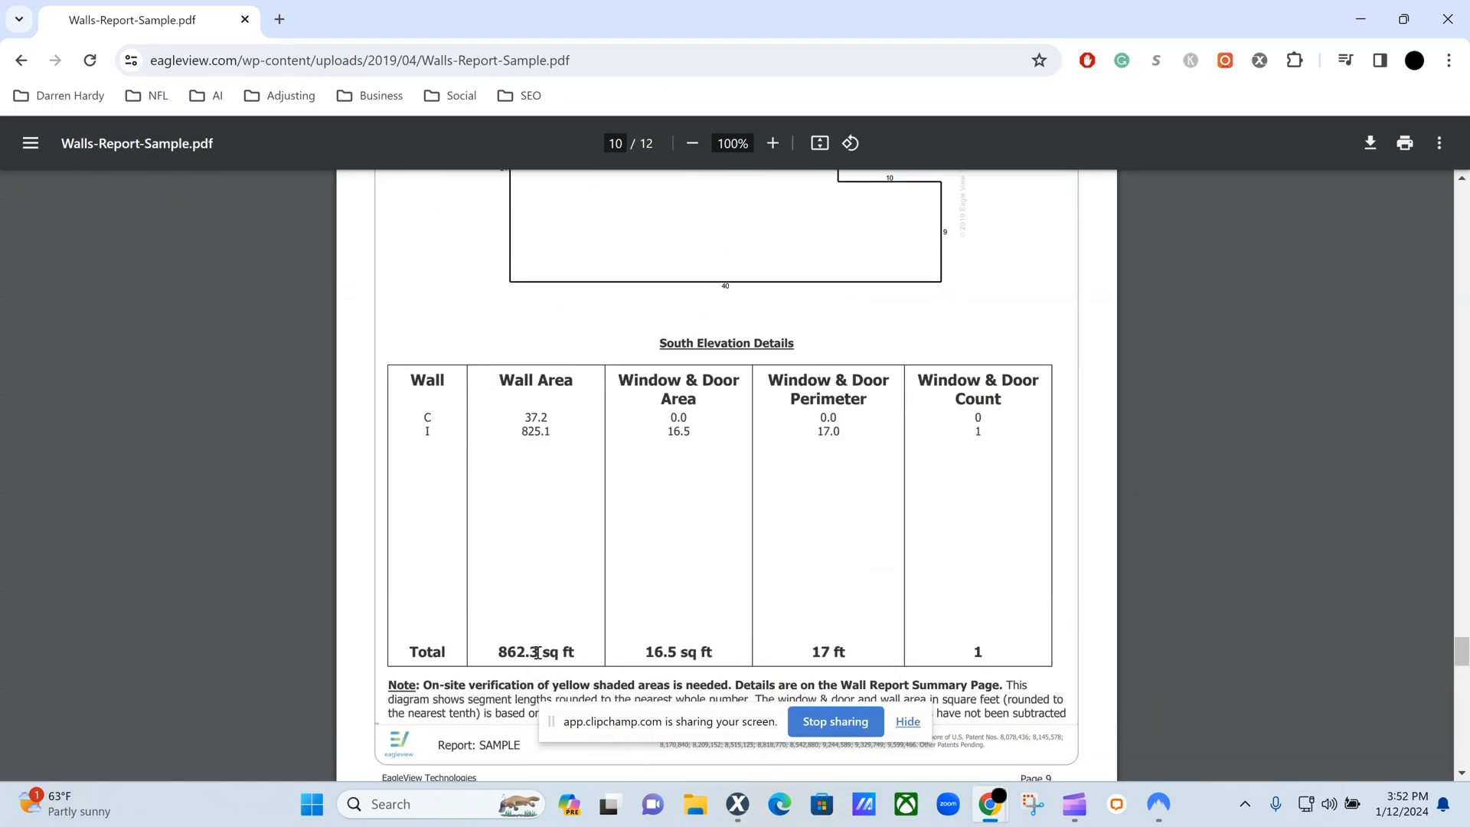
{"action": "scroll", "coordinate": [542, 604], "scroll_direction": "up", "scroll_amount": 2}
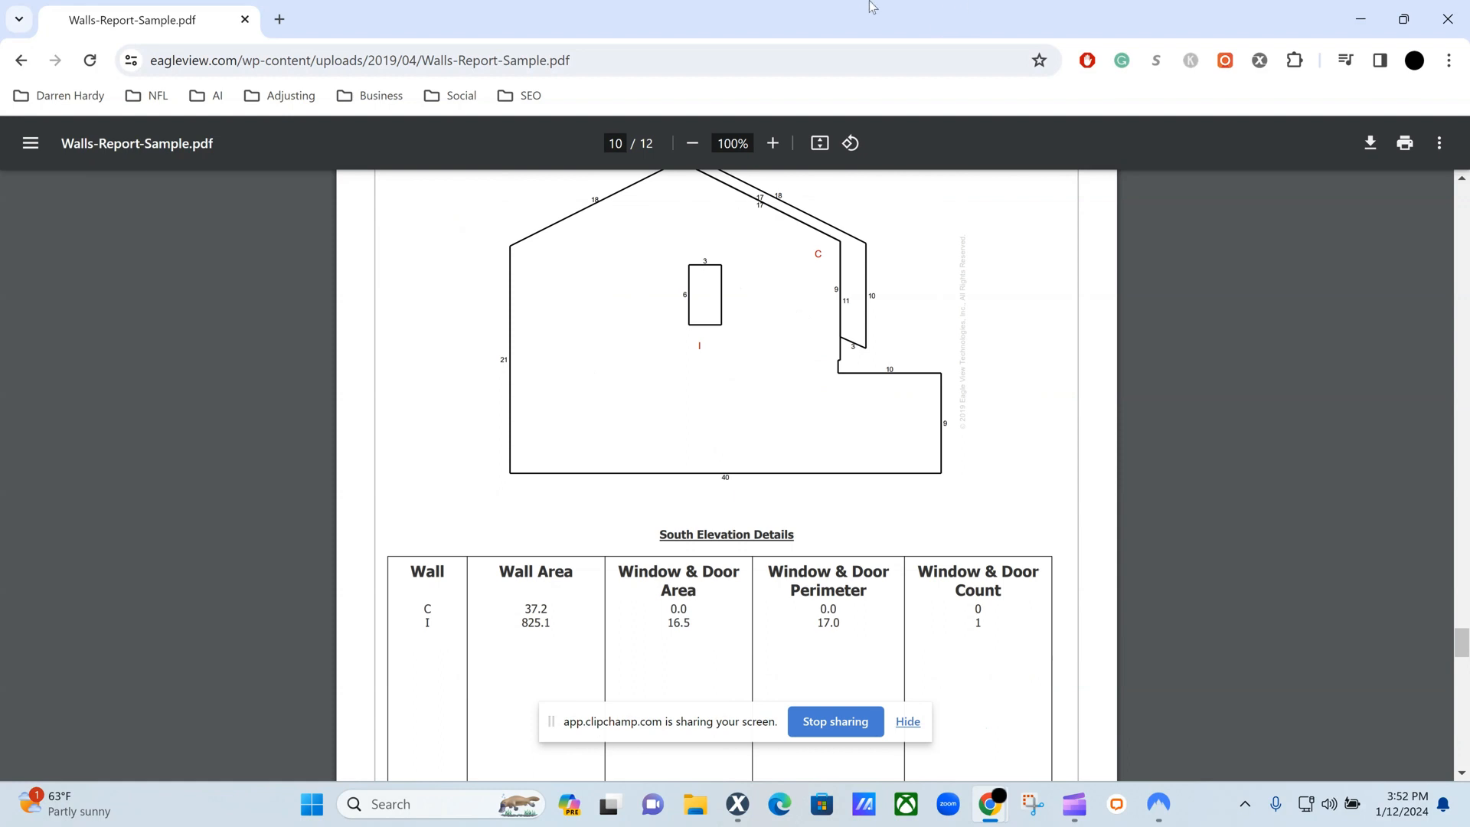
{"action": "scroll", "coordinate": [560, 325], "scroll_direction": "down", "scroll_amount": 1}
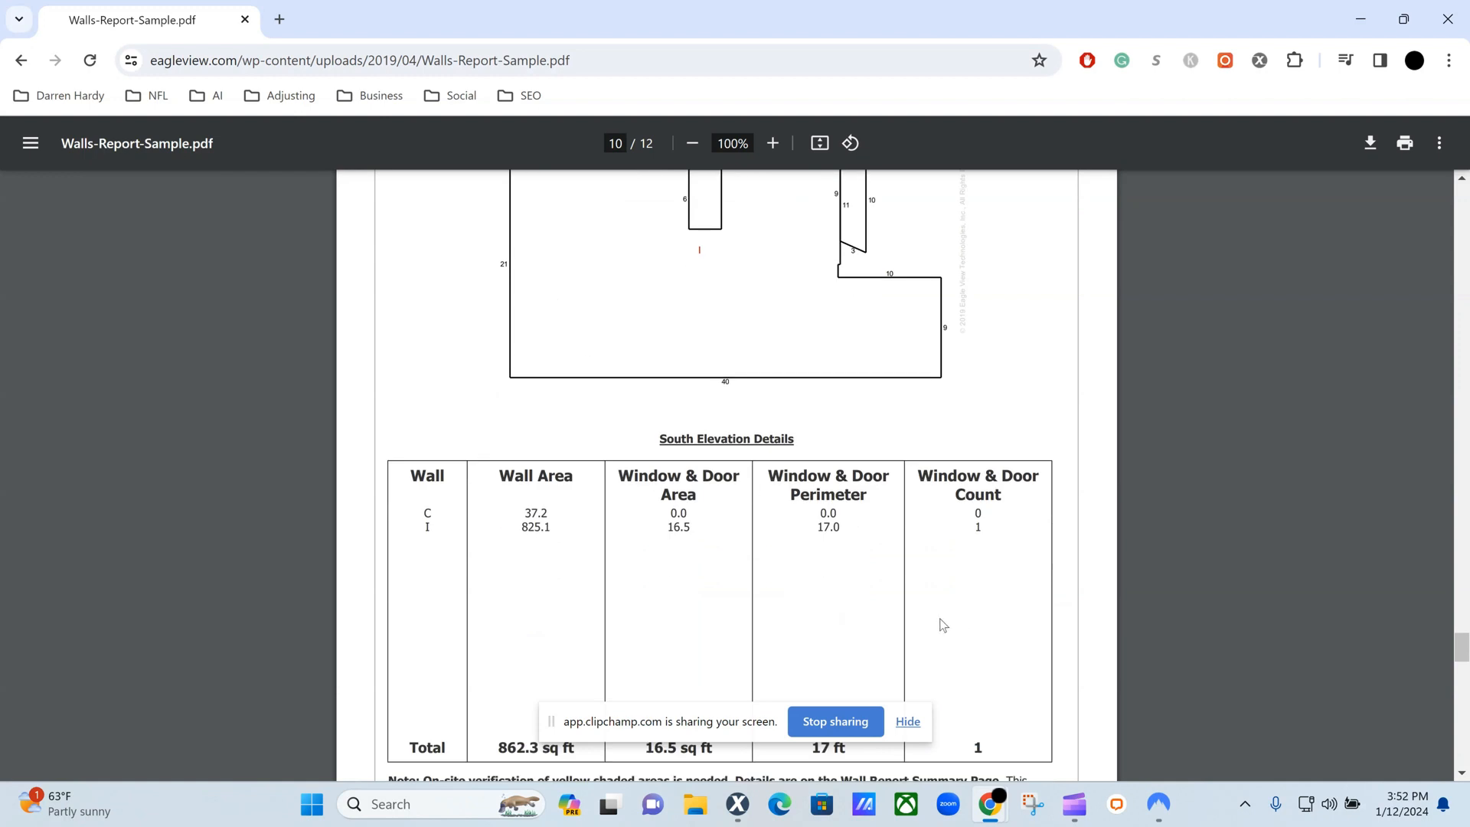
Review the South Elevation diagram again and read the total in its wall area details table.
{"action": "scroll", "coordinate": [582, 439], "scroll_direction": "up", "scroll_amount": 2}
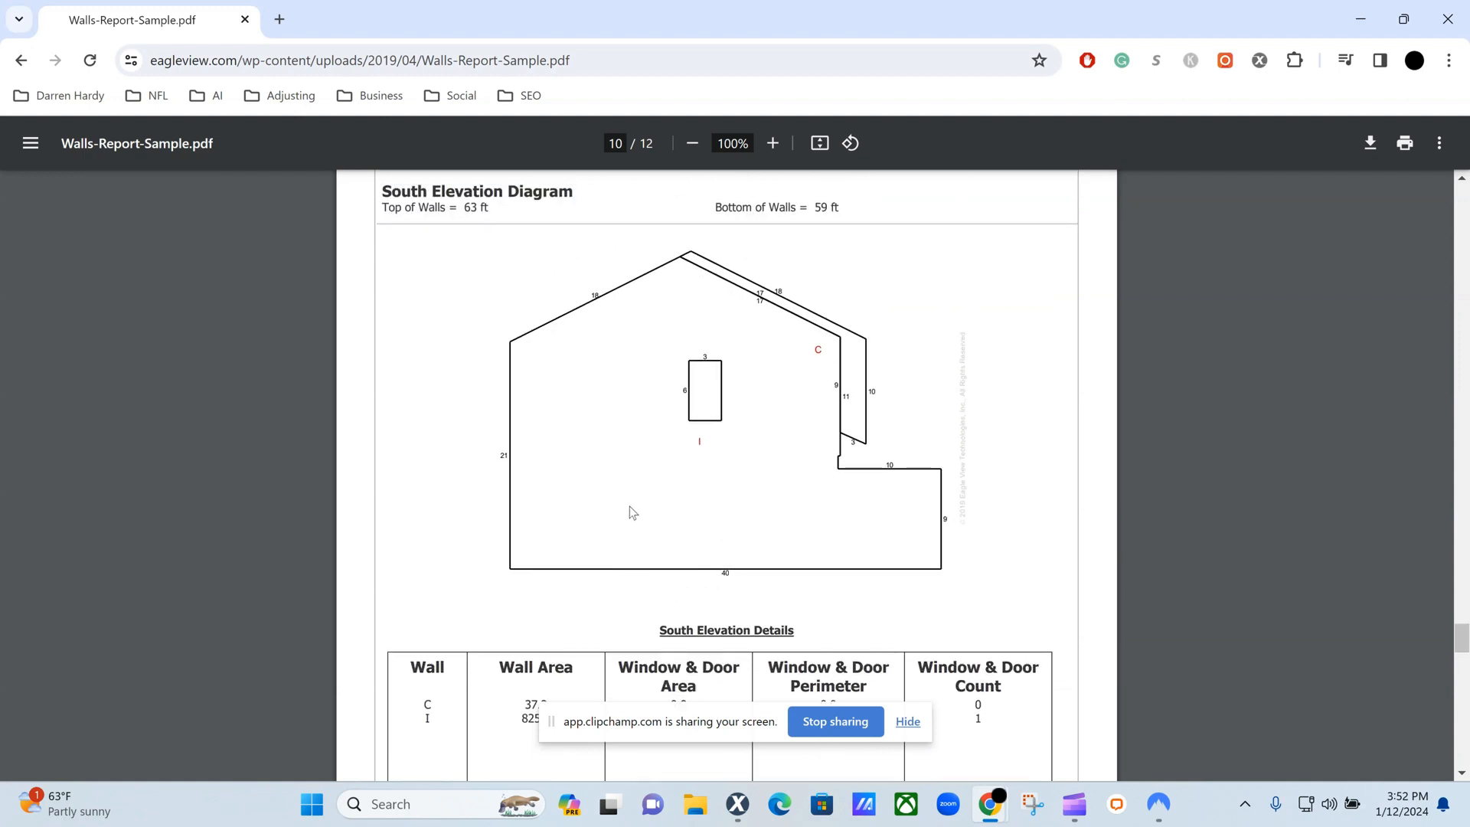
{"action": "scroll", "coordinate": [567, 463], "scroll_direction": "down", "scroll_amount": 2}
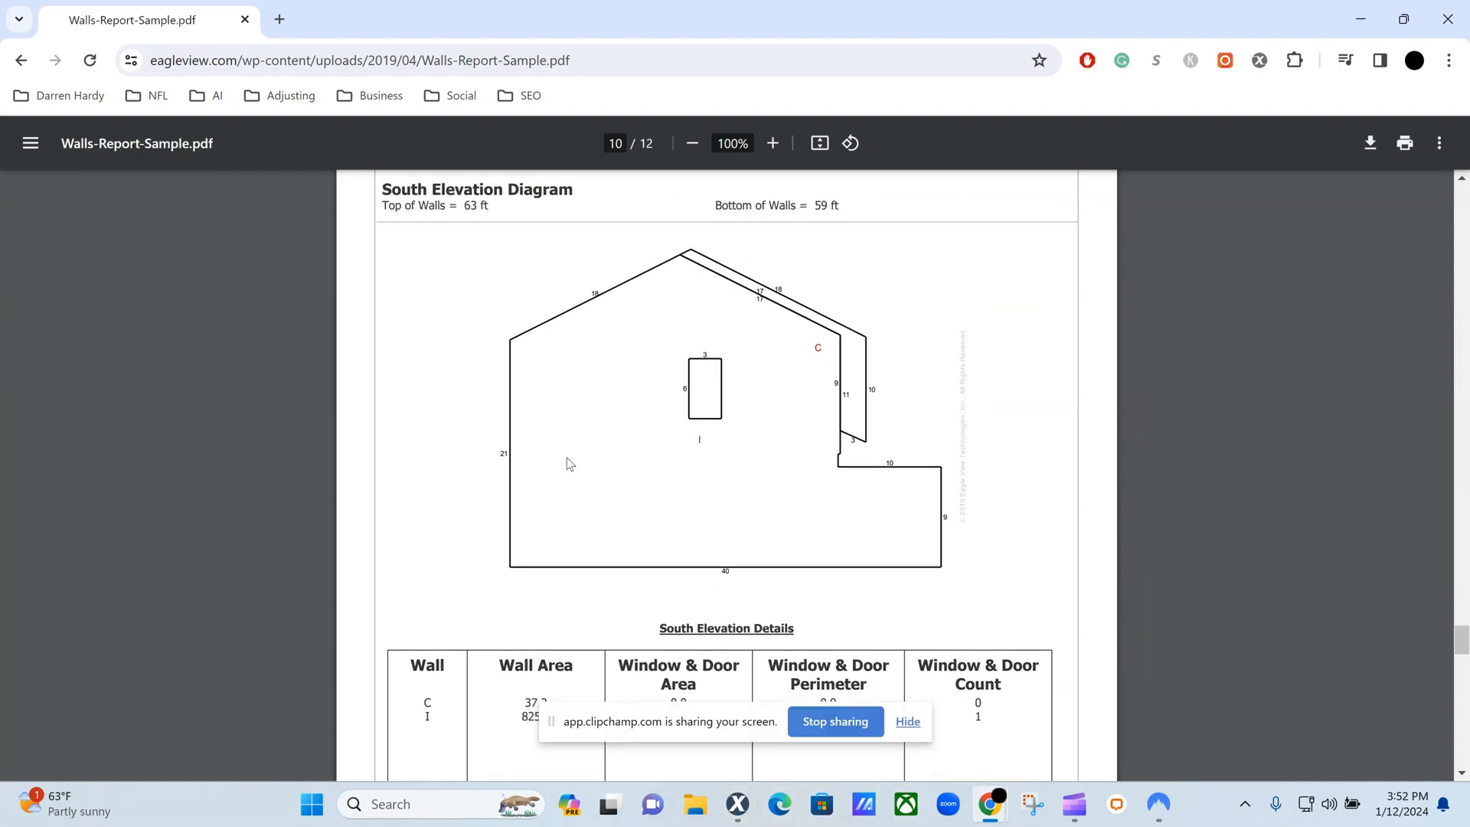
{"action": "scroll", "coordinate": [568, 462], "scroll_direction": "down", "scroll_amount": 1}
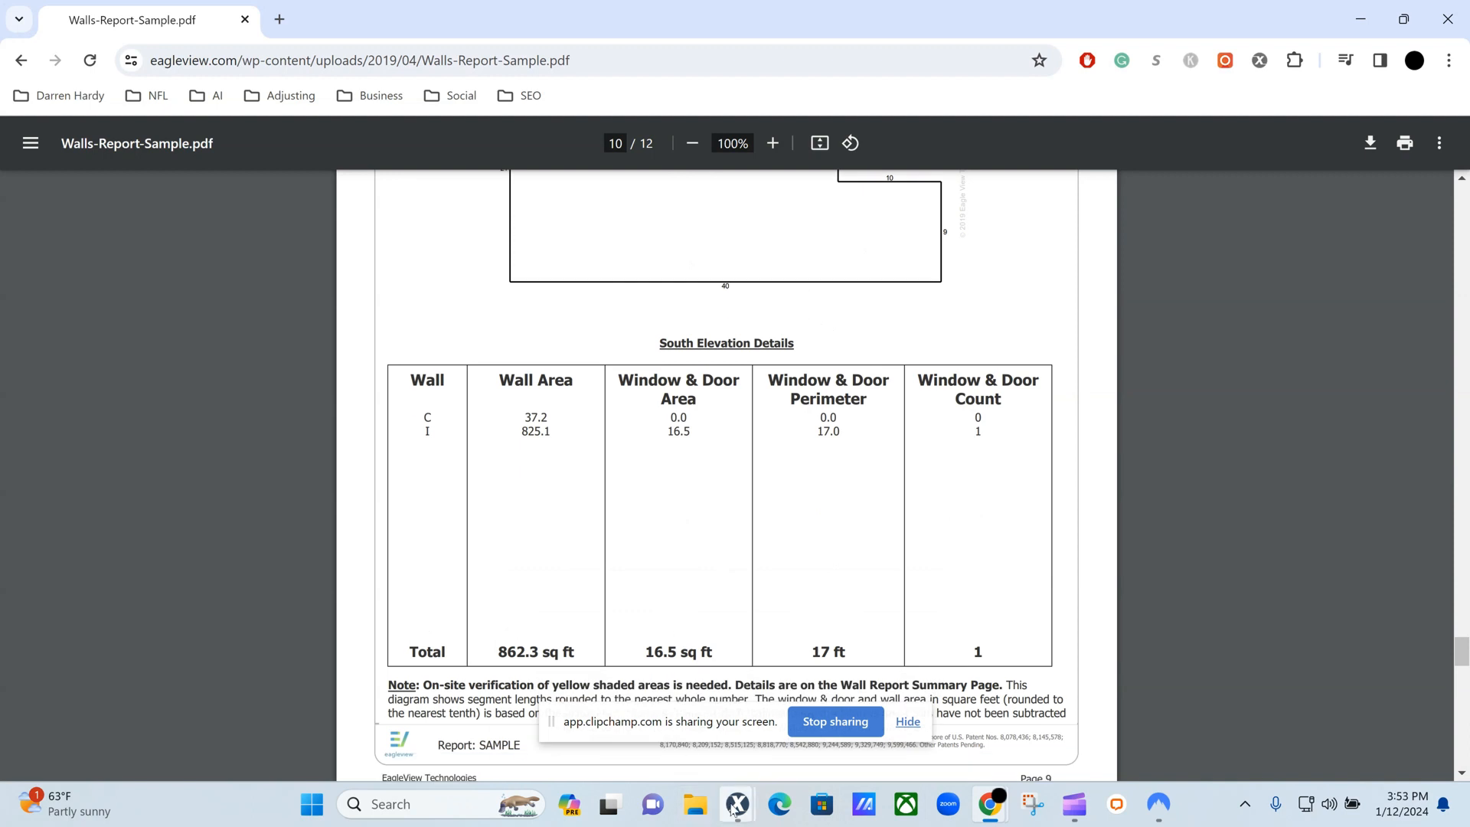
Switch back to Xactimate and set the calculation of both vinyl siding items and the house wrap item to 862.3.
{"action": "mouse_move", "coordinate": [737, 803]}
{"action": "left_click", "coordinate": [888, 736]}
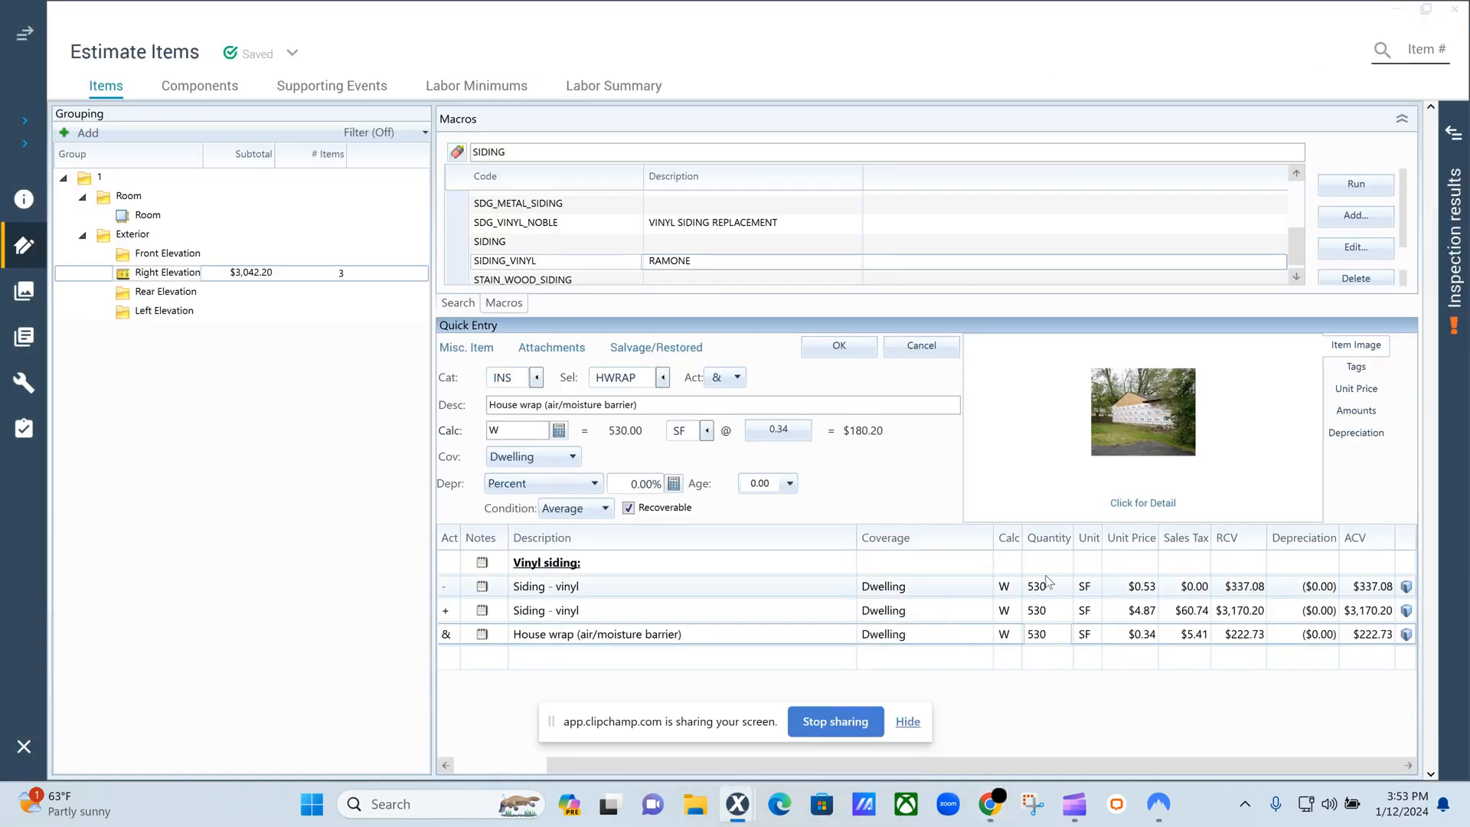
{"action": "left_click", "coordinate": [1018, 587]}
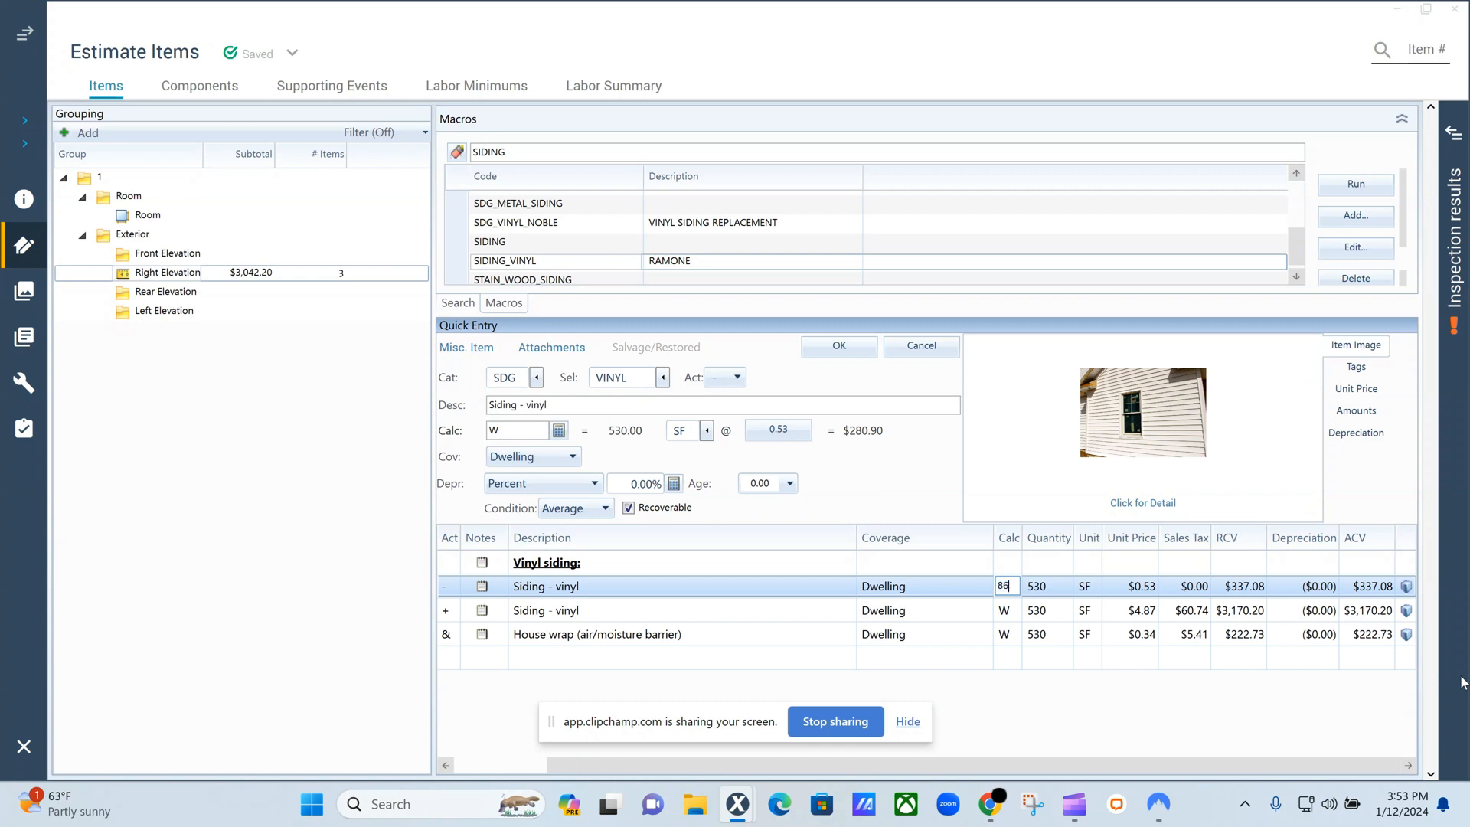
{"action": "type", "text": "862.3"}
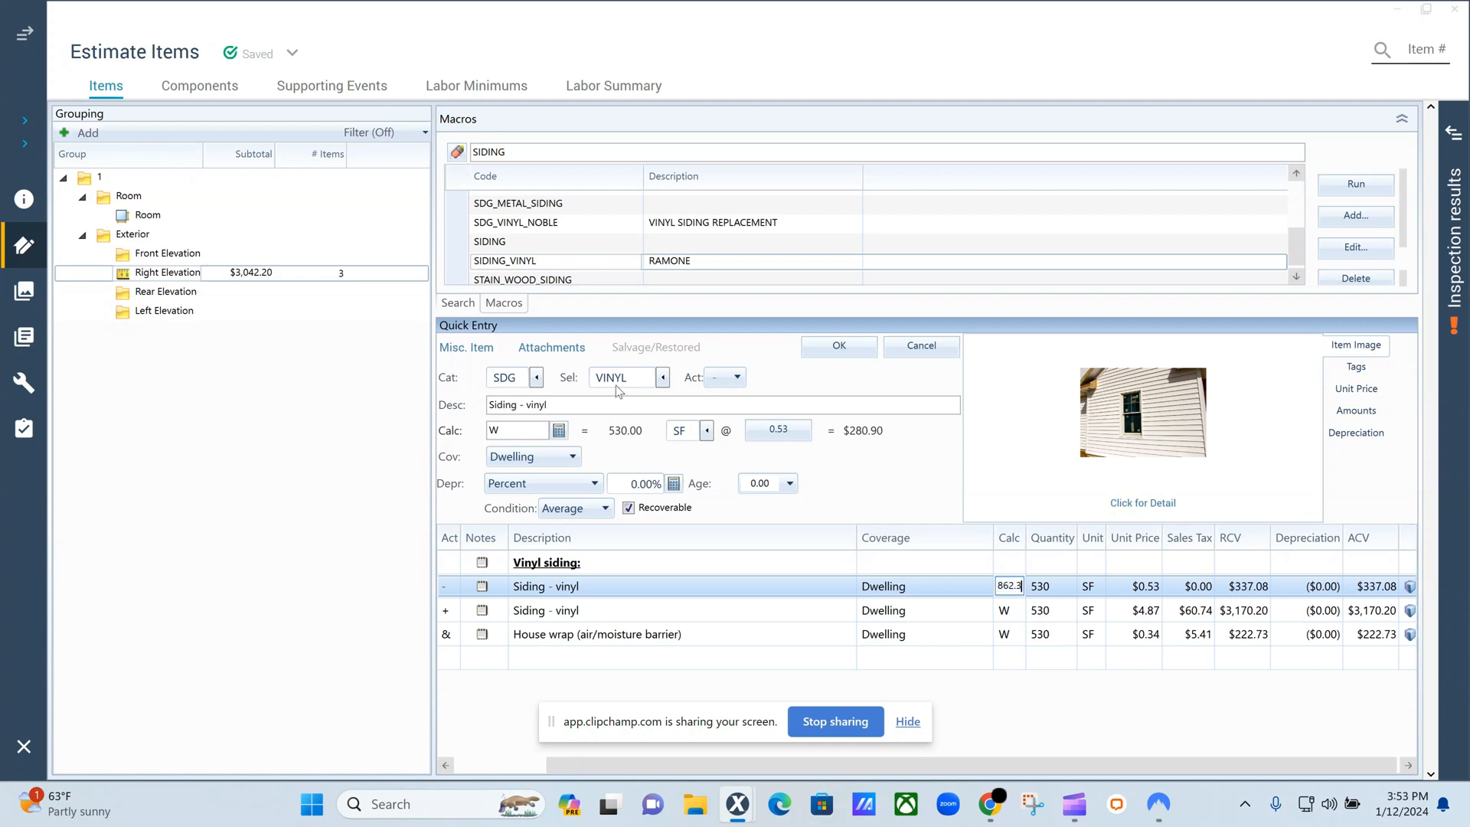
{"action": "left_click", "coordinate": [1012, 612]}
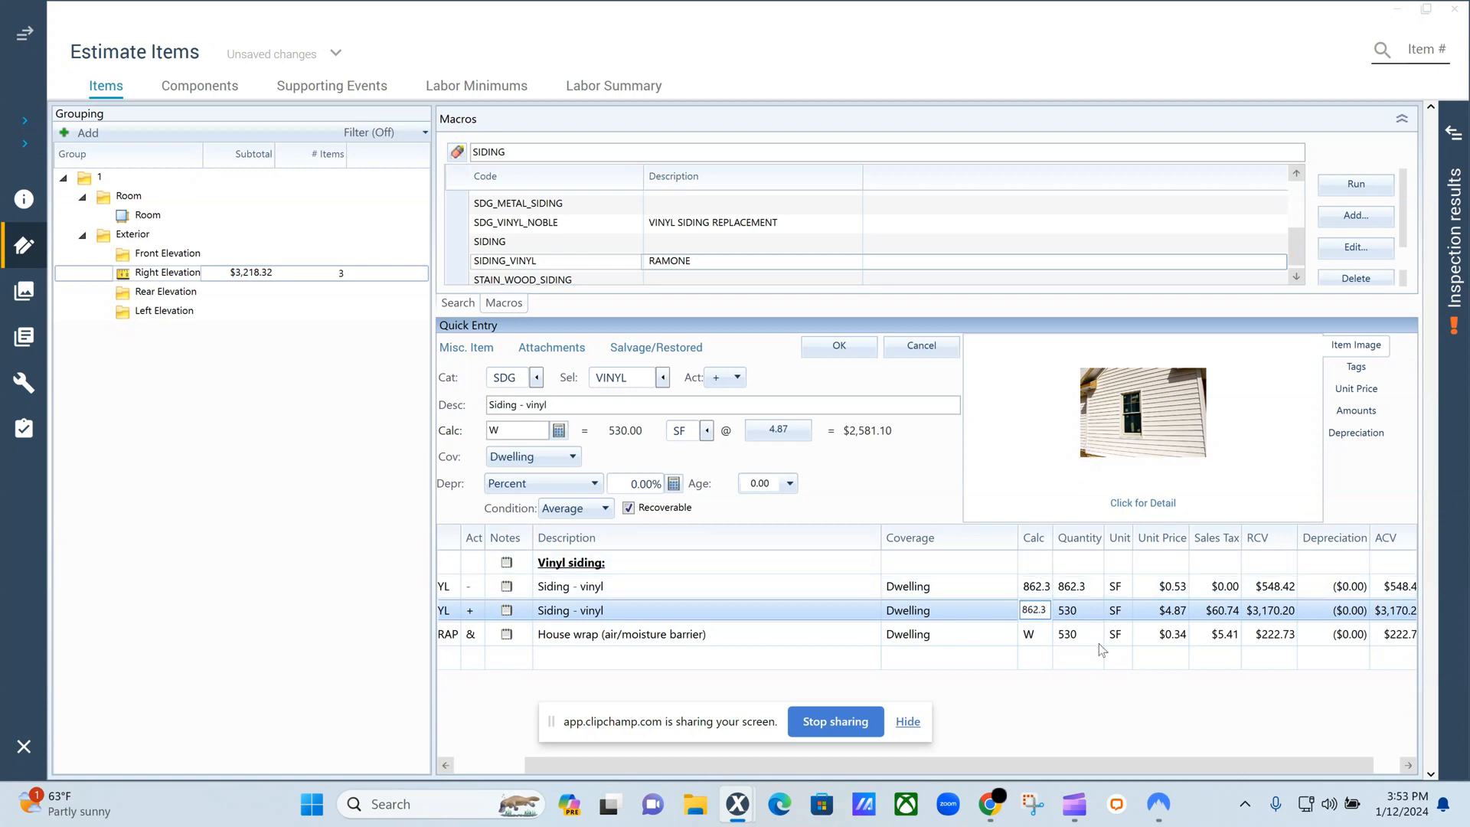
{"action": "left_click", "coordinate": [1029, 639]}
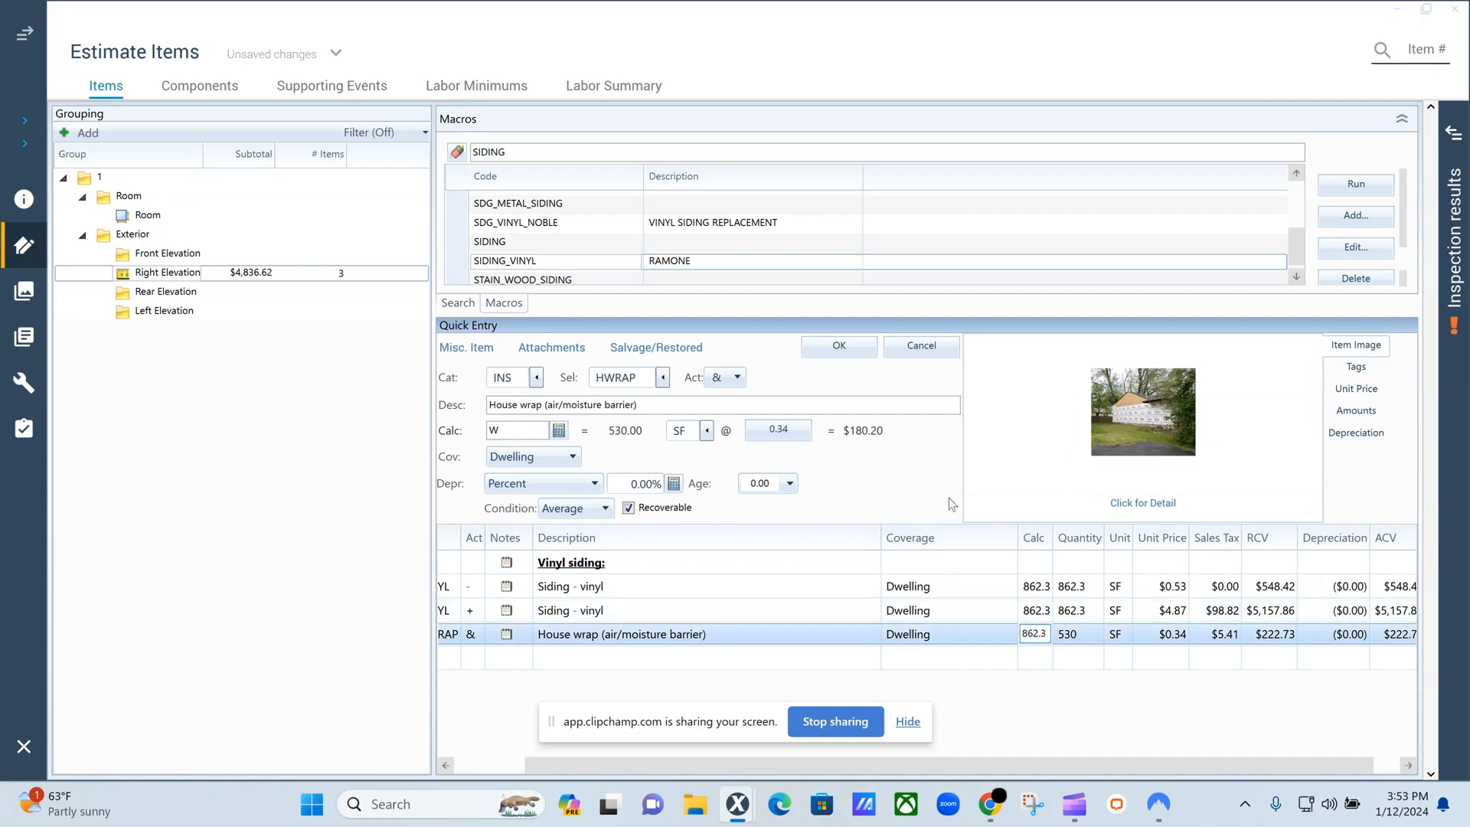
{"action": "key", "text": "Return"}
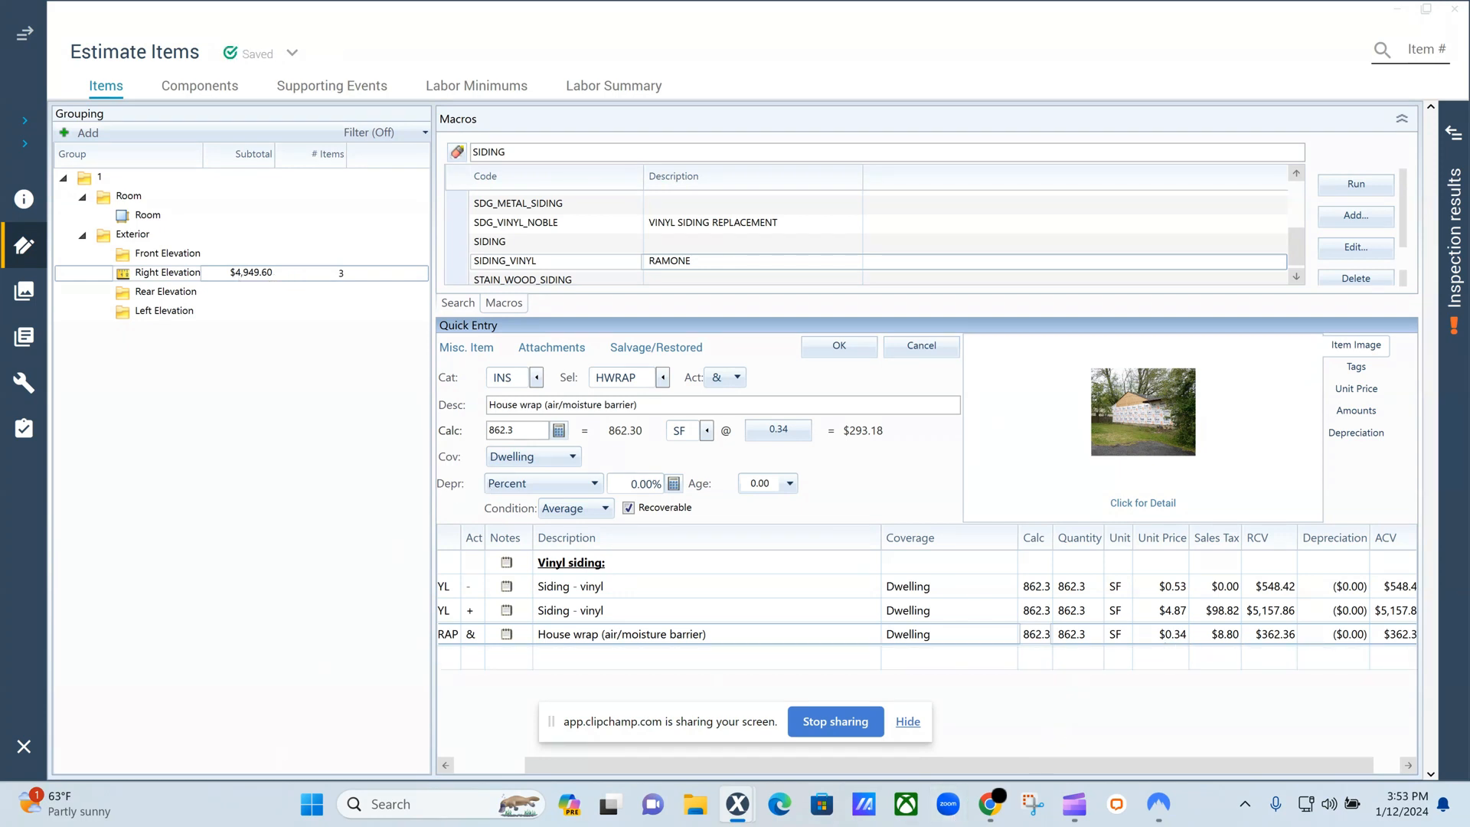
{"action": "left_click", "coordinate": [441, 668]}
{"action": "left_click", "coordinate": [534, 152]}
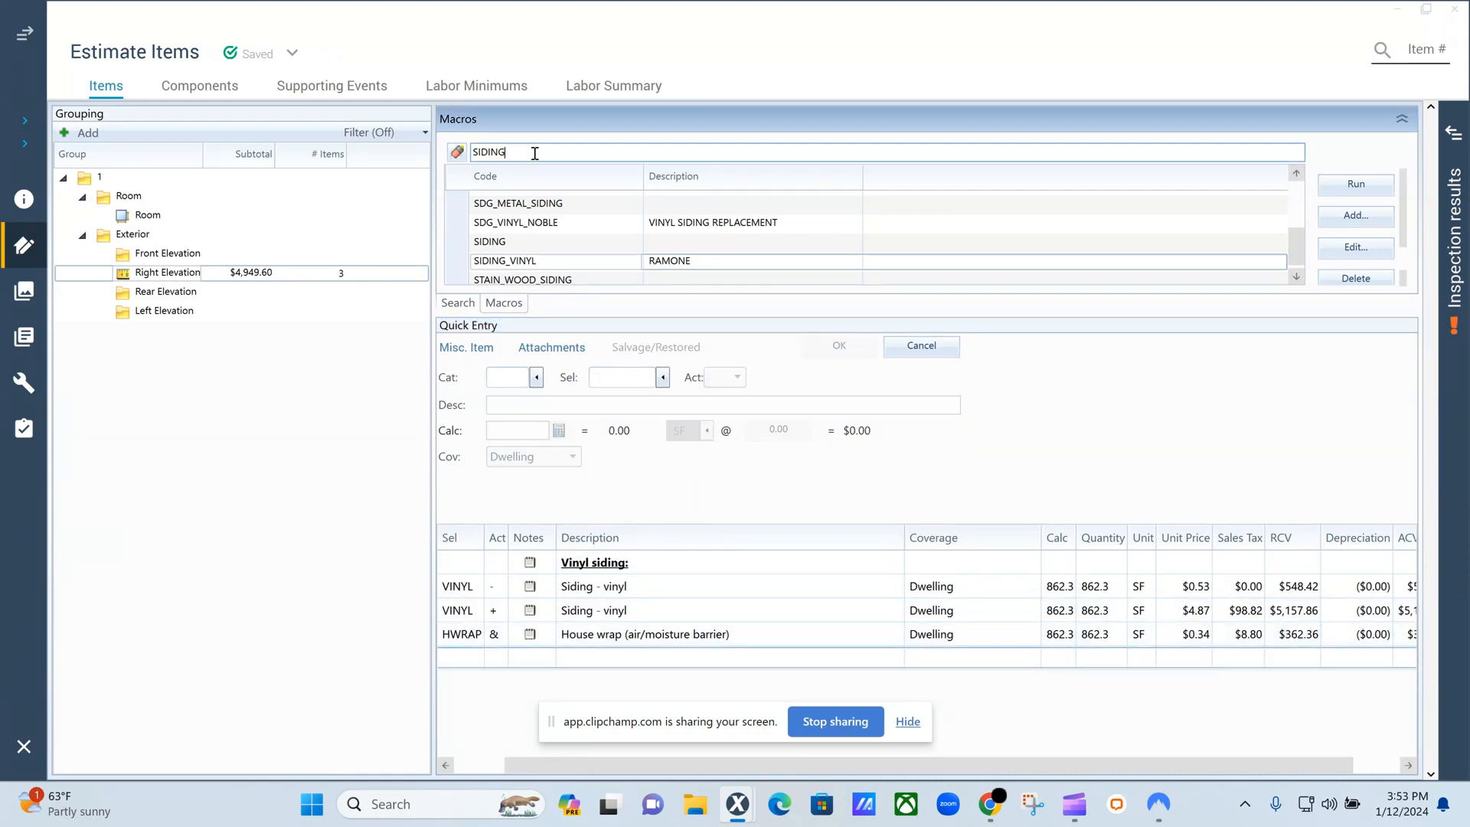
{"action": "double_click", "coordinate": [534, 152]}
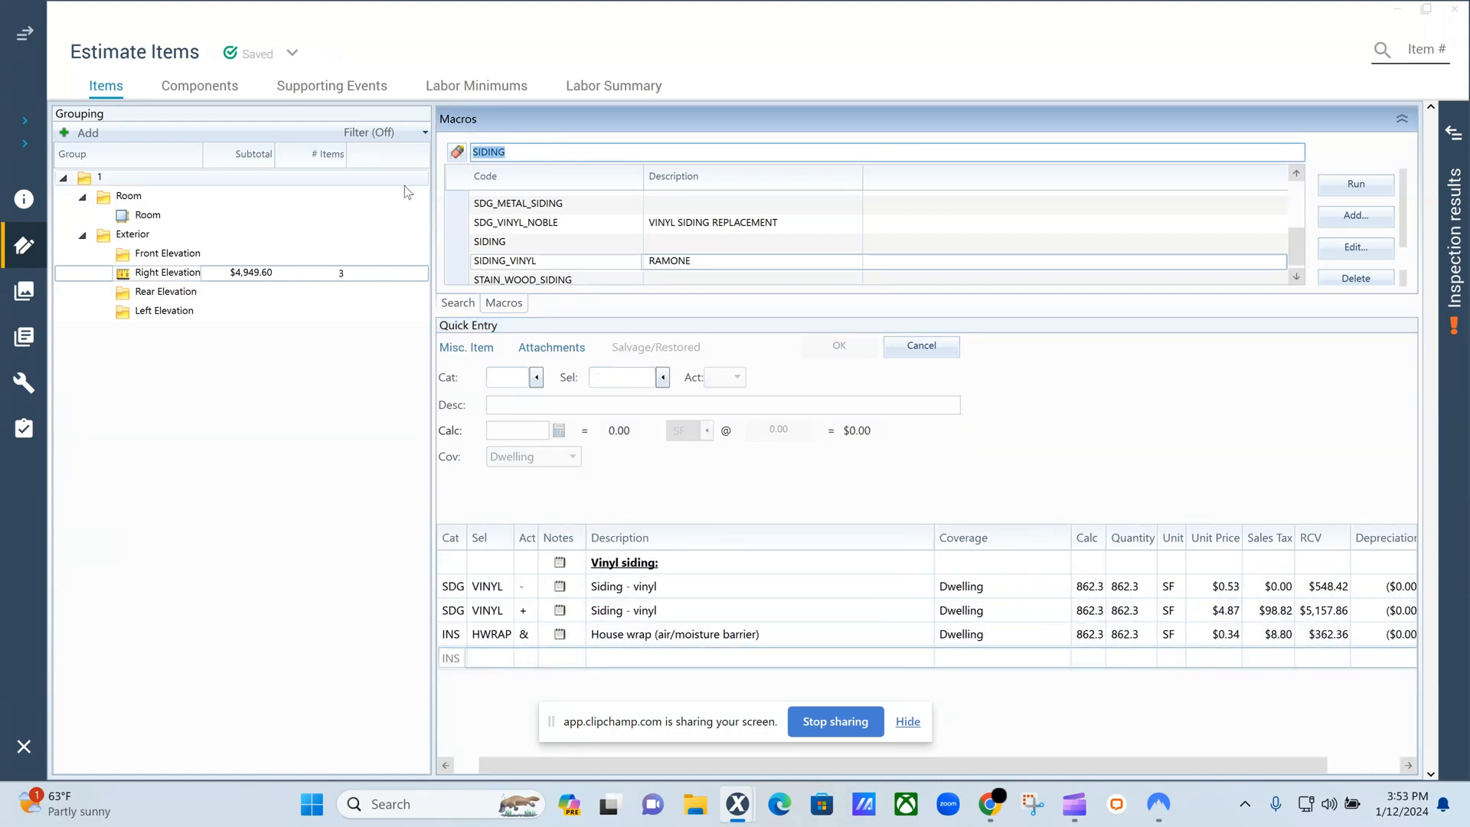
{"action": "type", "text": "J"}
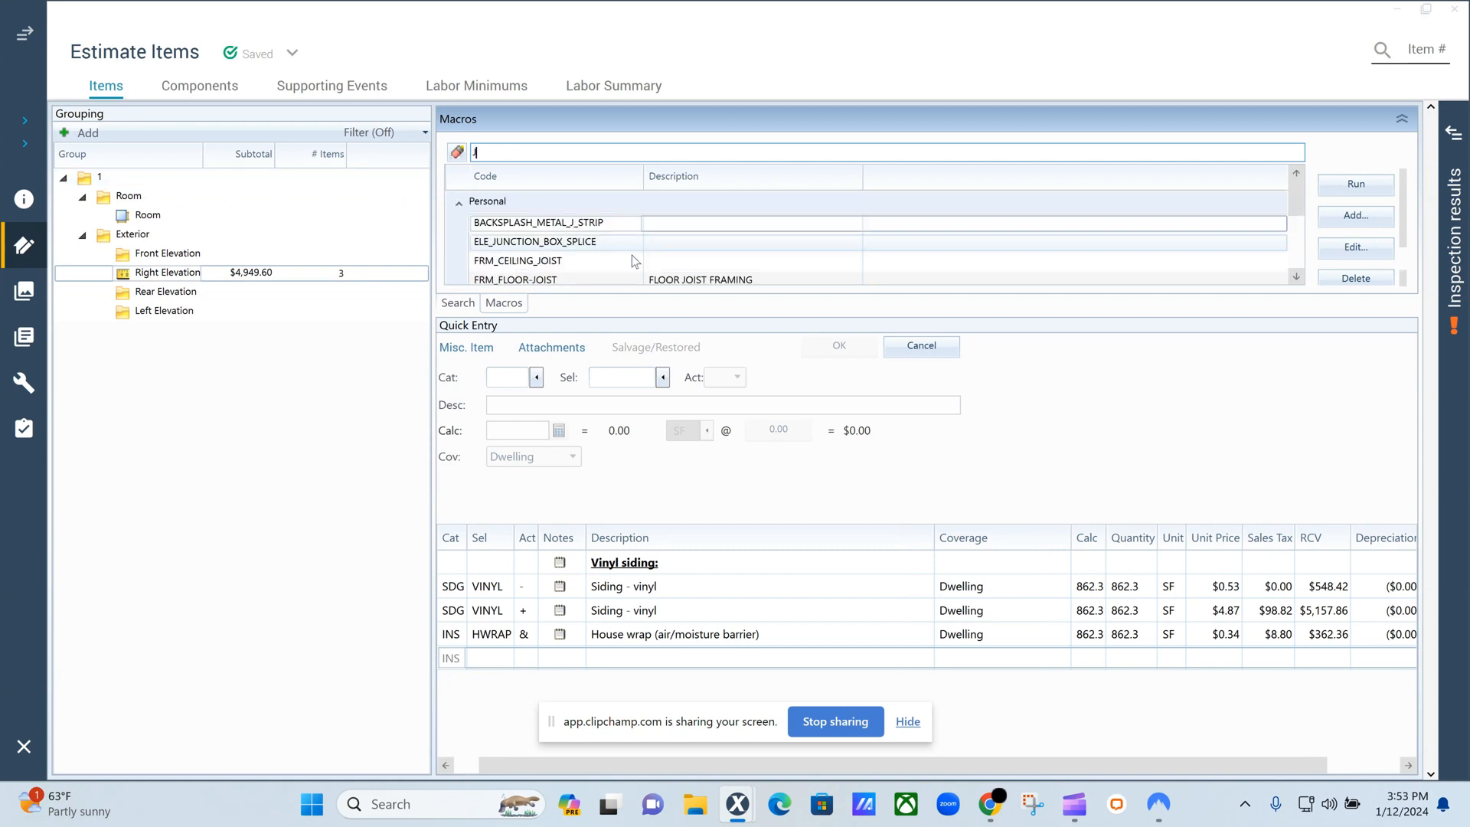
Search the price list items for "LIGHT BLOC" and add the Light/outlet J-block - vinyl item to the Right Elevation.
{"action": "left_click", "coordinate": [454, 304]}
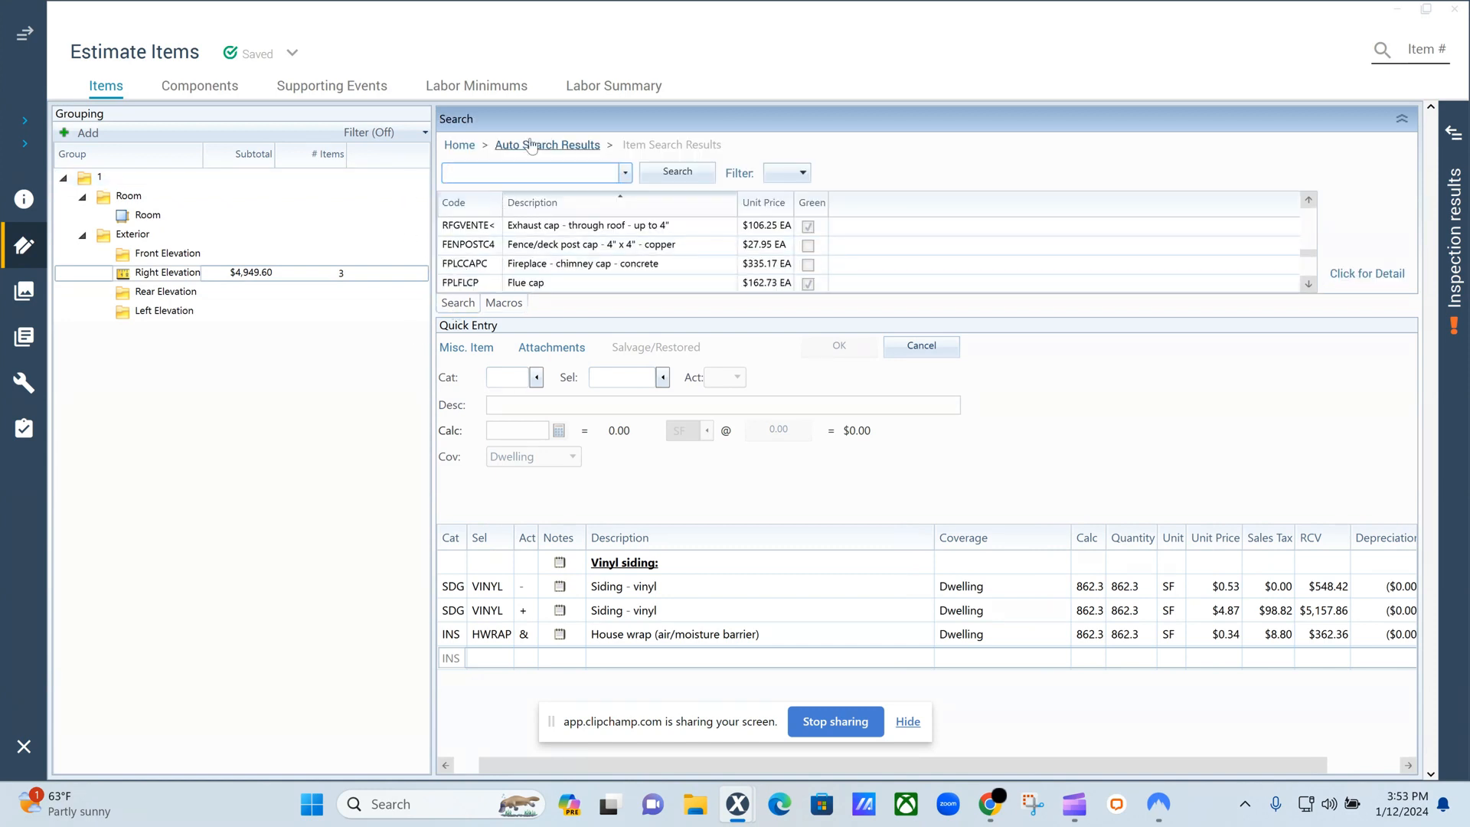
{"action": "type", "text": "LIGHT BL"}
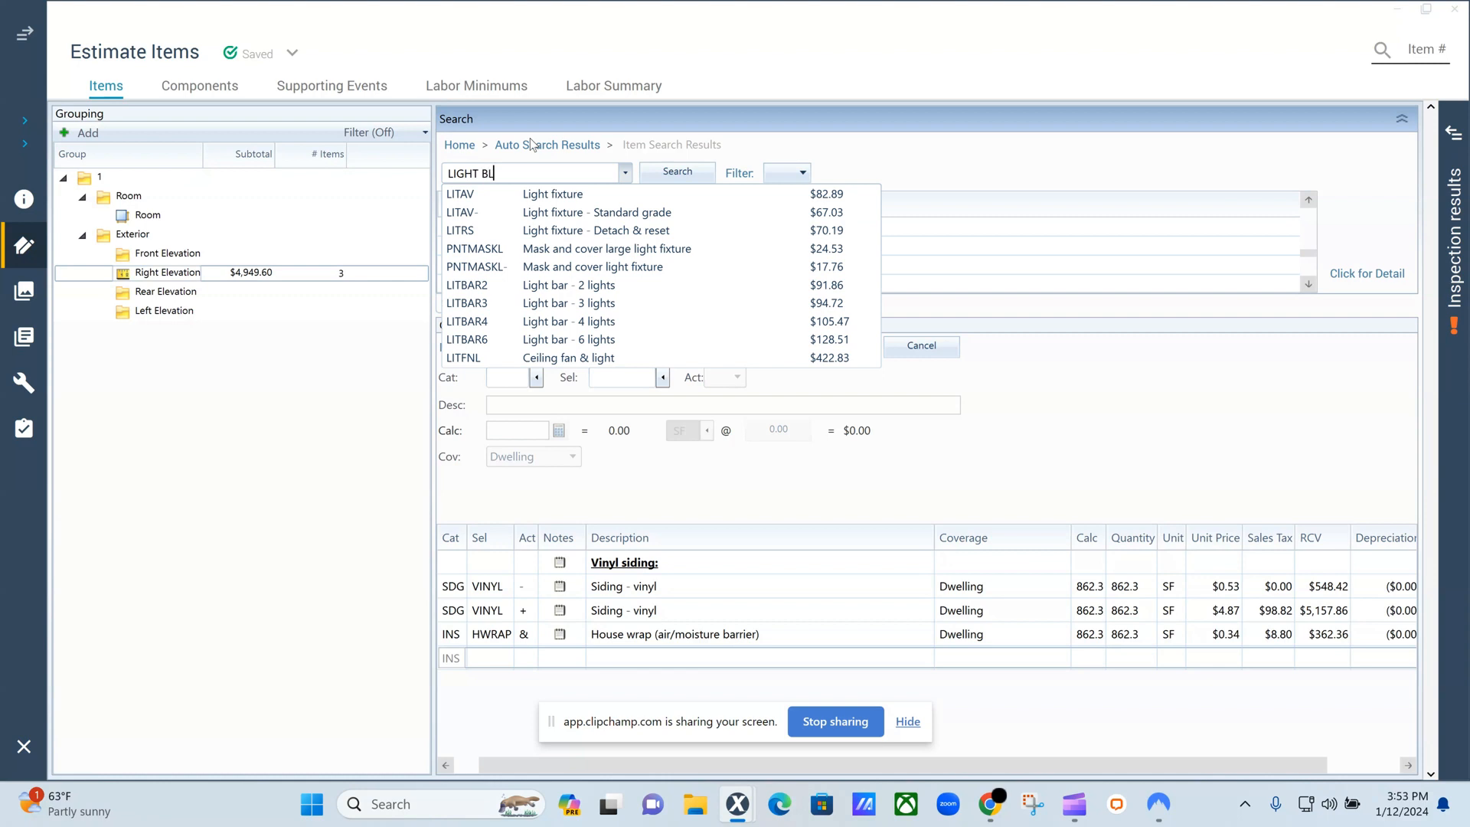
{"action": "type", "text": "OC"}
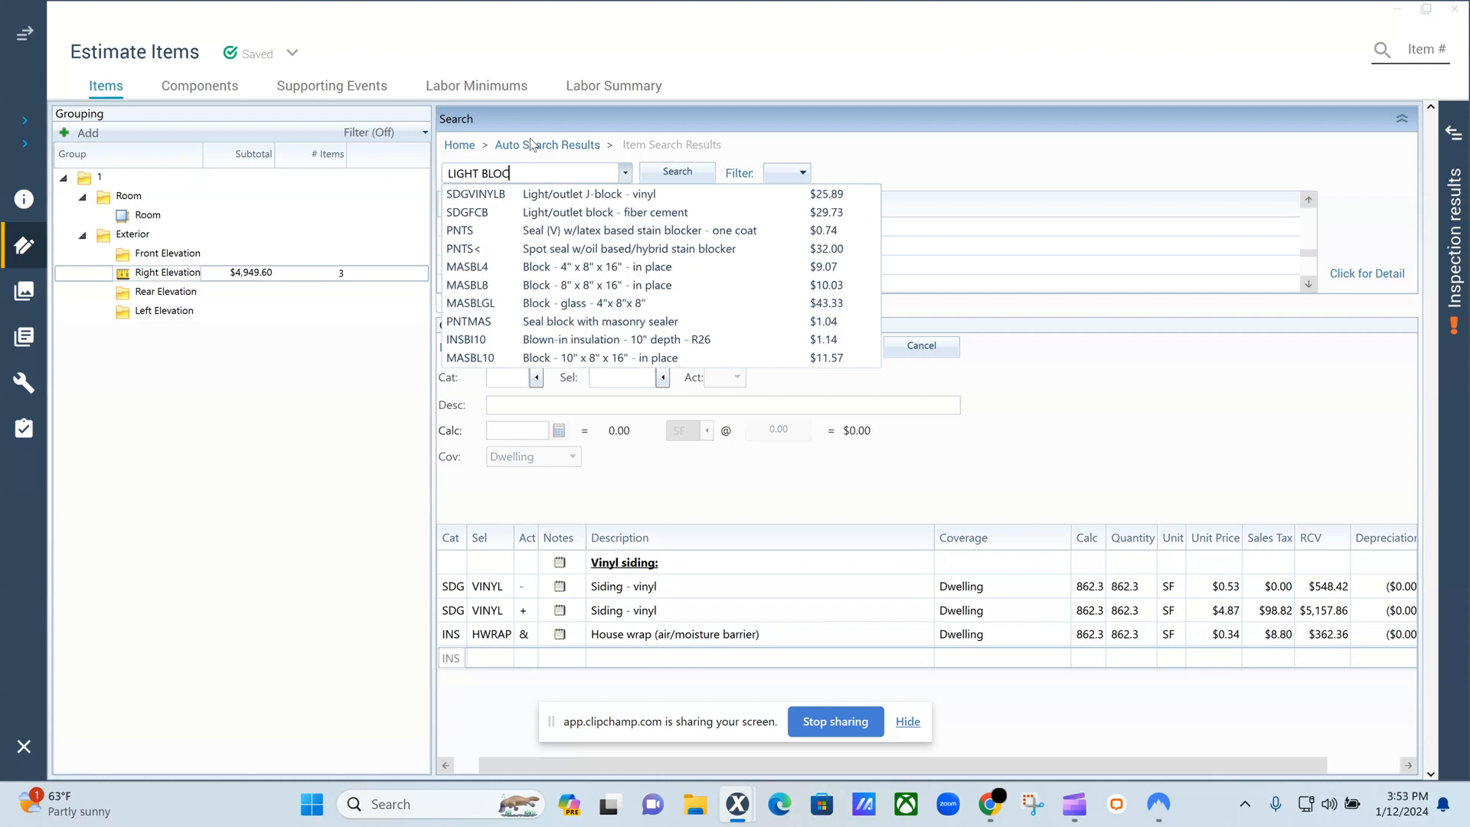
{"action": "left_click", "coordinate": [526, 195]}
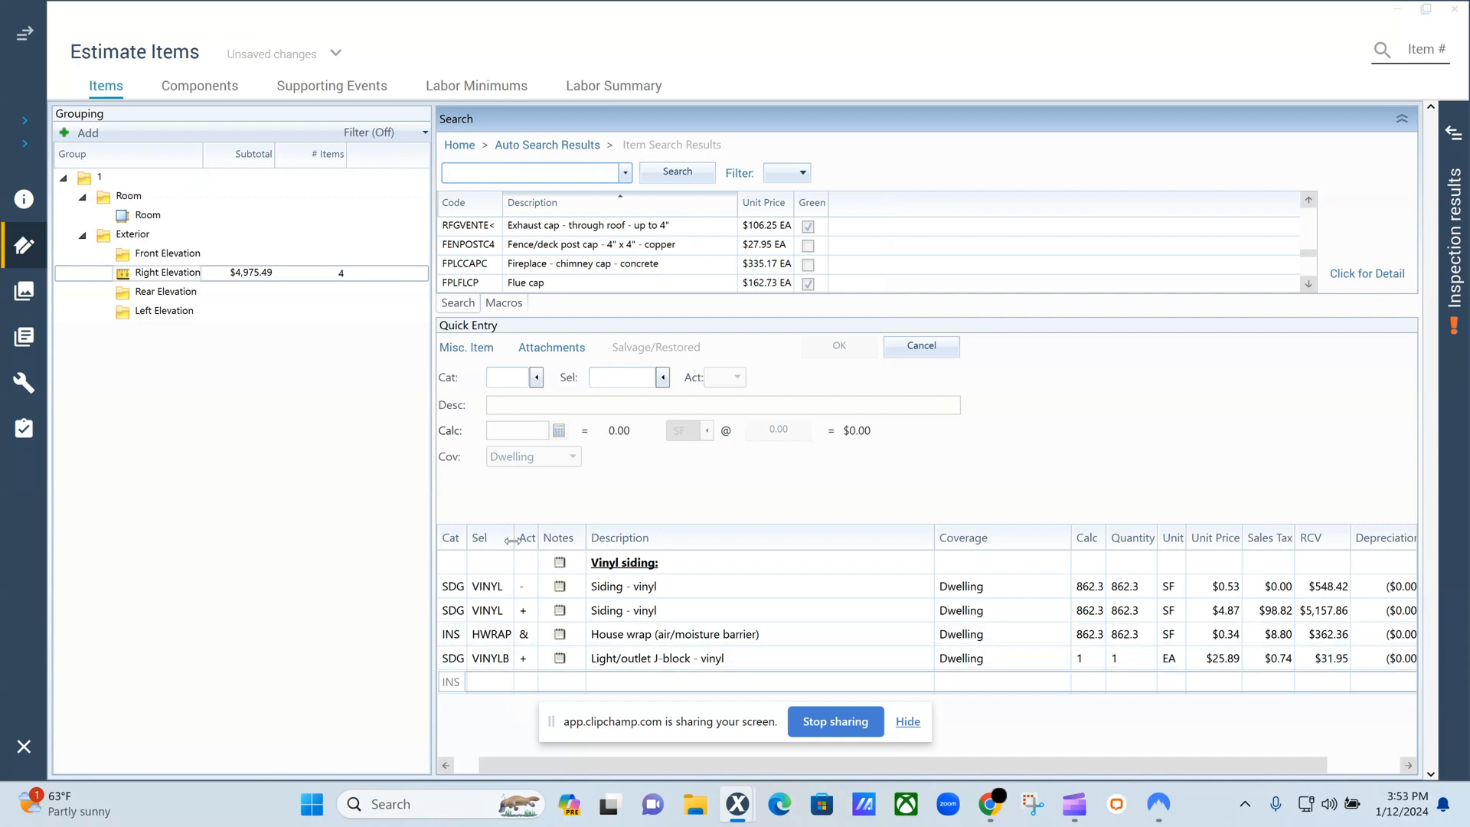
Check the J-block item's definition and enlarged picture, and set its quantity calculation to 3.
{"action": "left_click", "coordinate": [457, 658]}
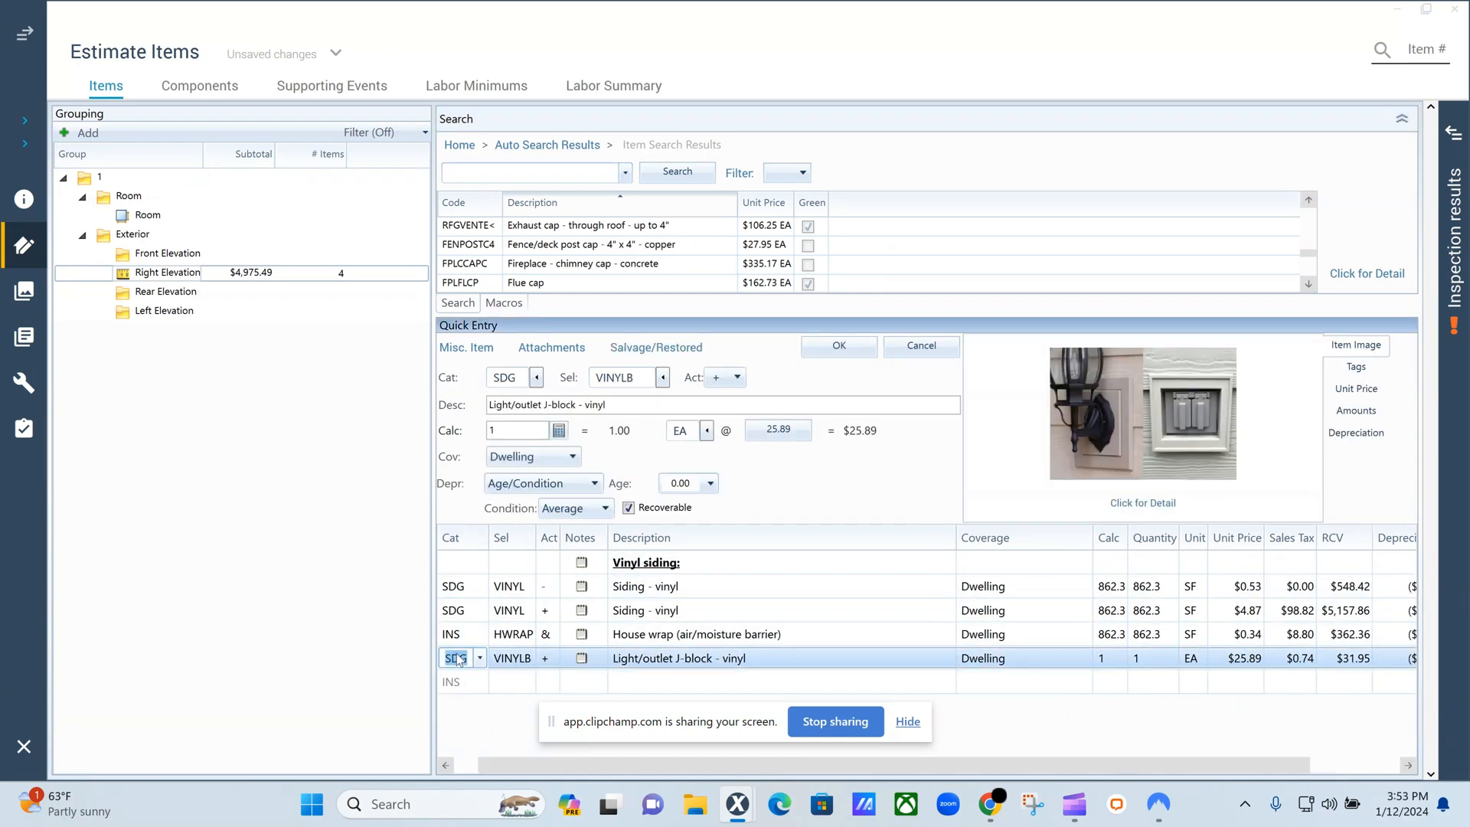
{"action": "left_click", "coordinate": [1114, 420]}
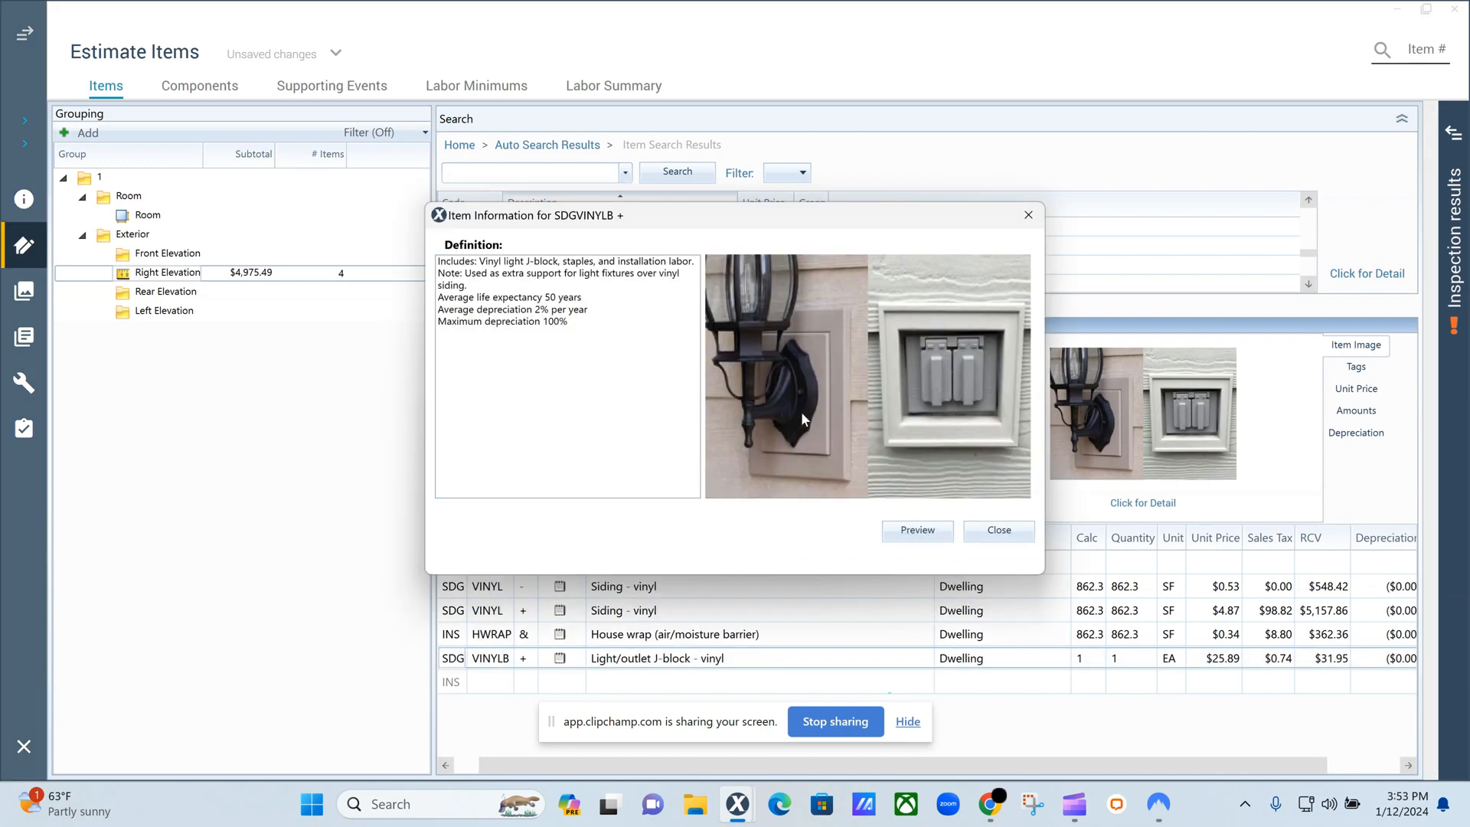
{"action": "left_click", "coordinate": [1030, 213]}
{"action": "left_click", "coordinate": [1090, 659]}
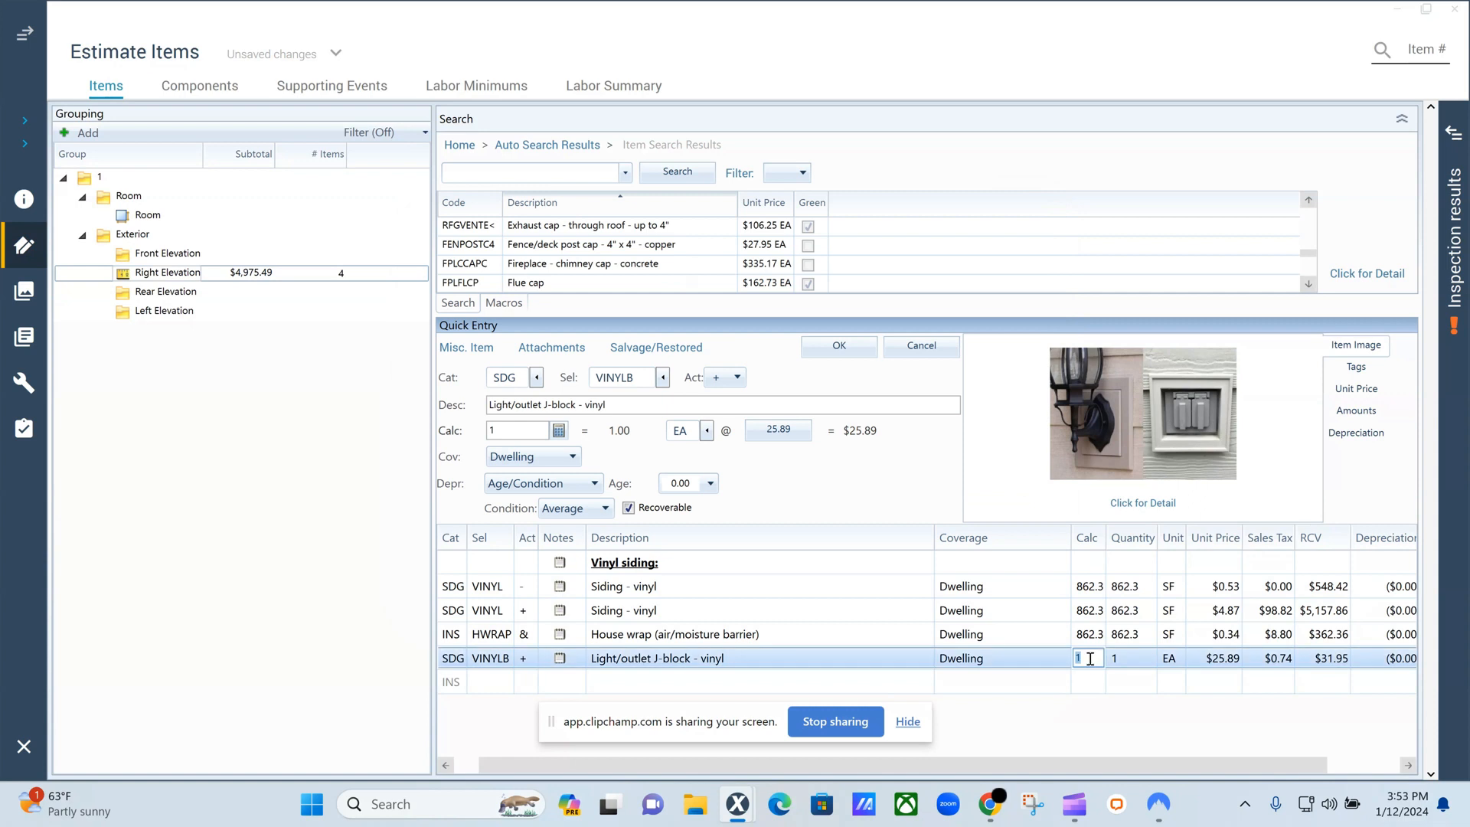
{"action": "type", "text": "3"}
{"action": "key", "text": "Return"}
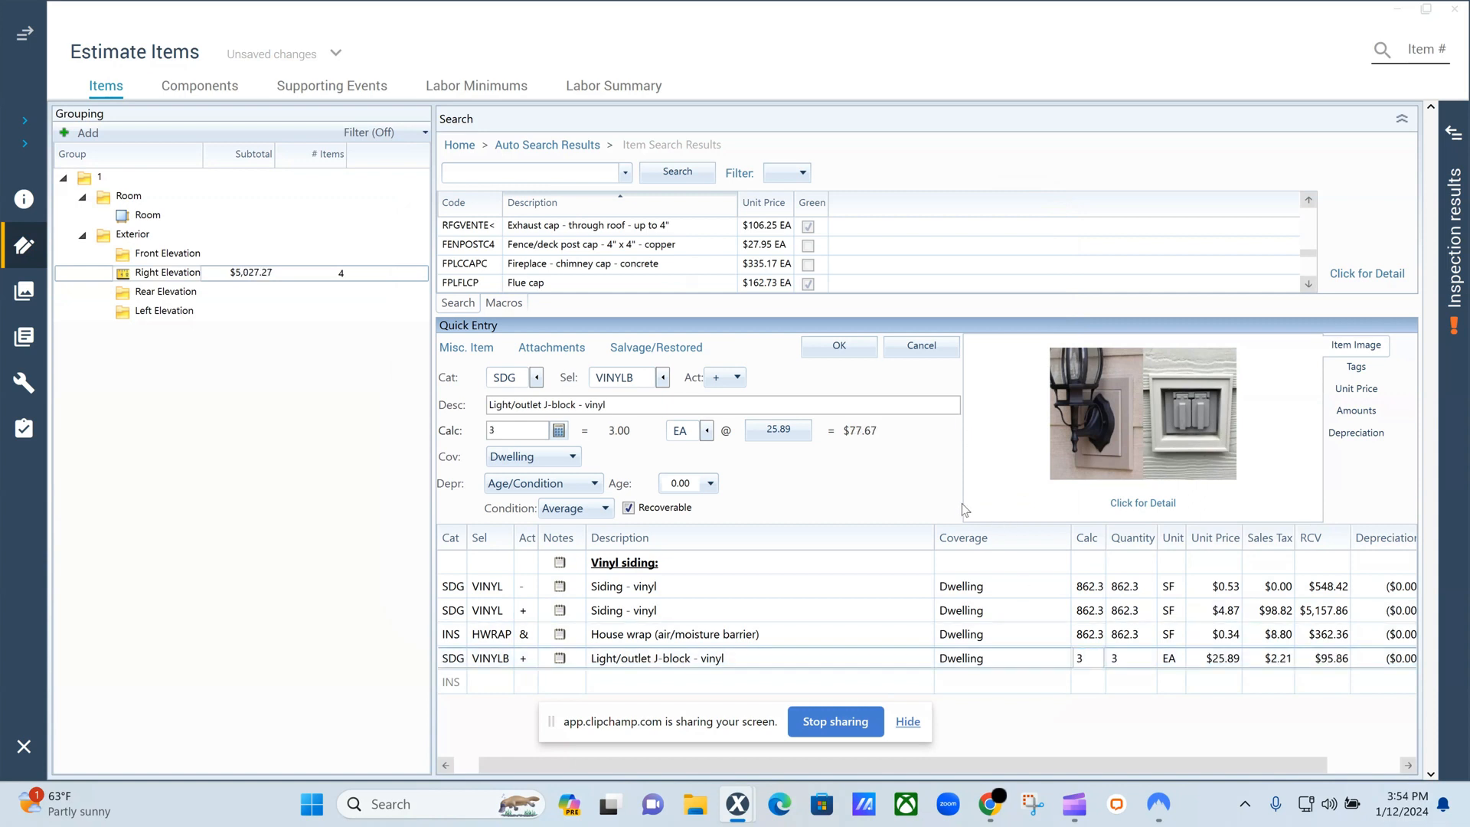
Read the item definition of the vinyl siding replacement line to see what it includes, and close it.
{"action": "left_click", "coordinate": [452, 684]}
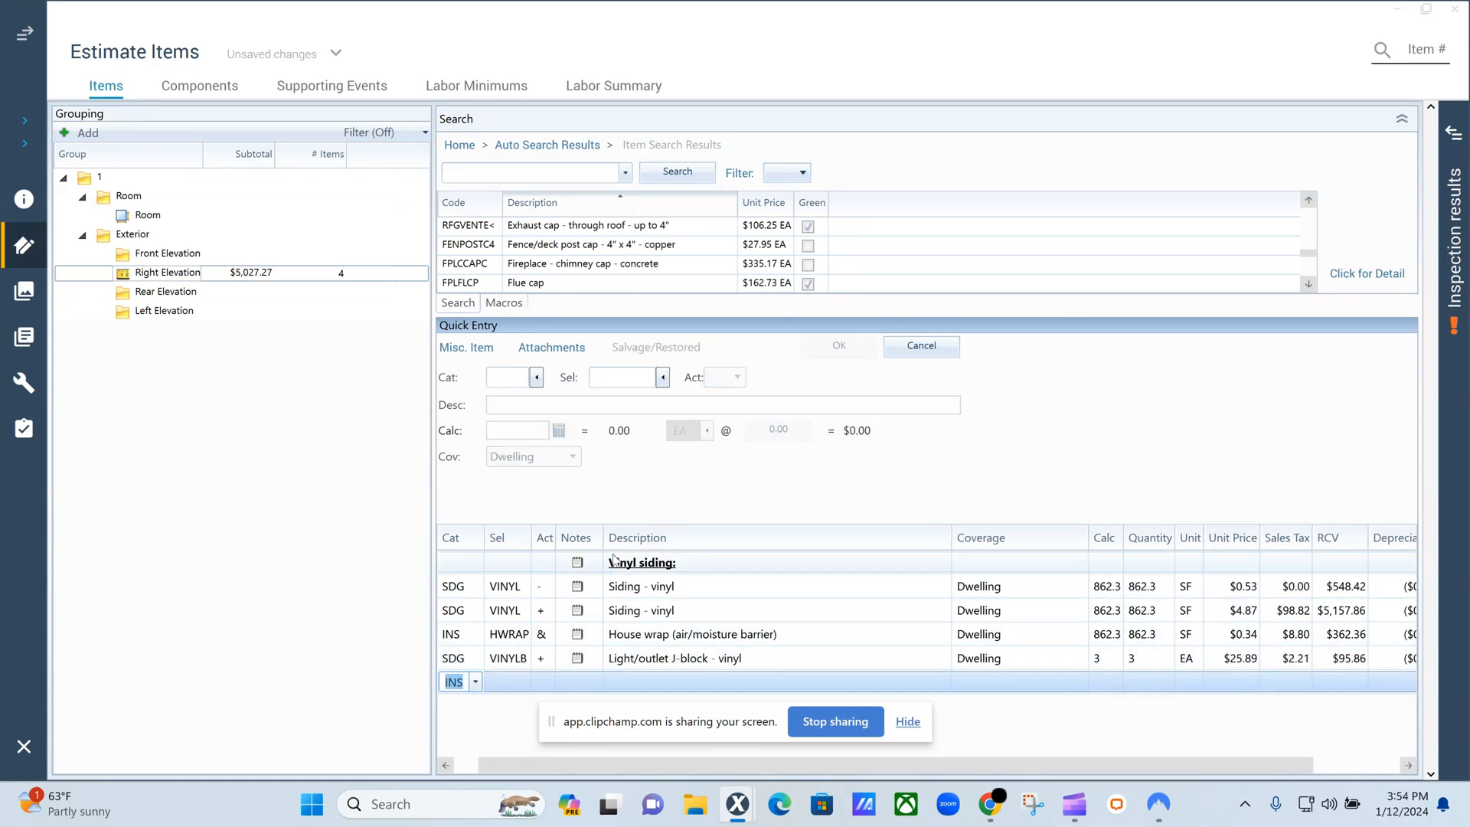
{"action": "left_click", "coordinate": [460, 610]}
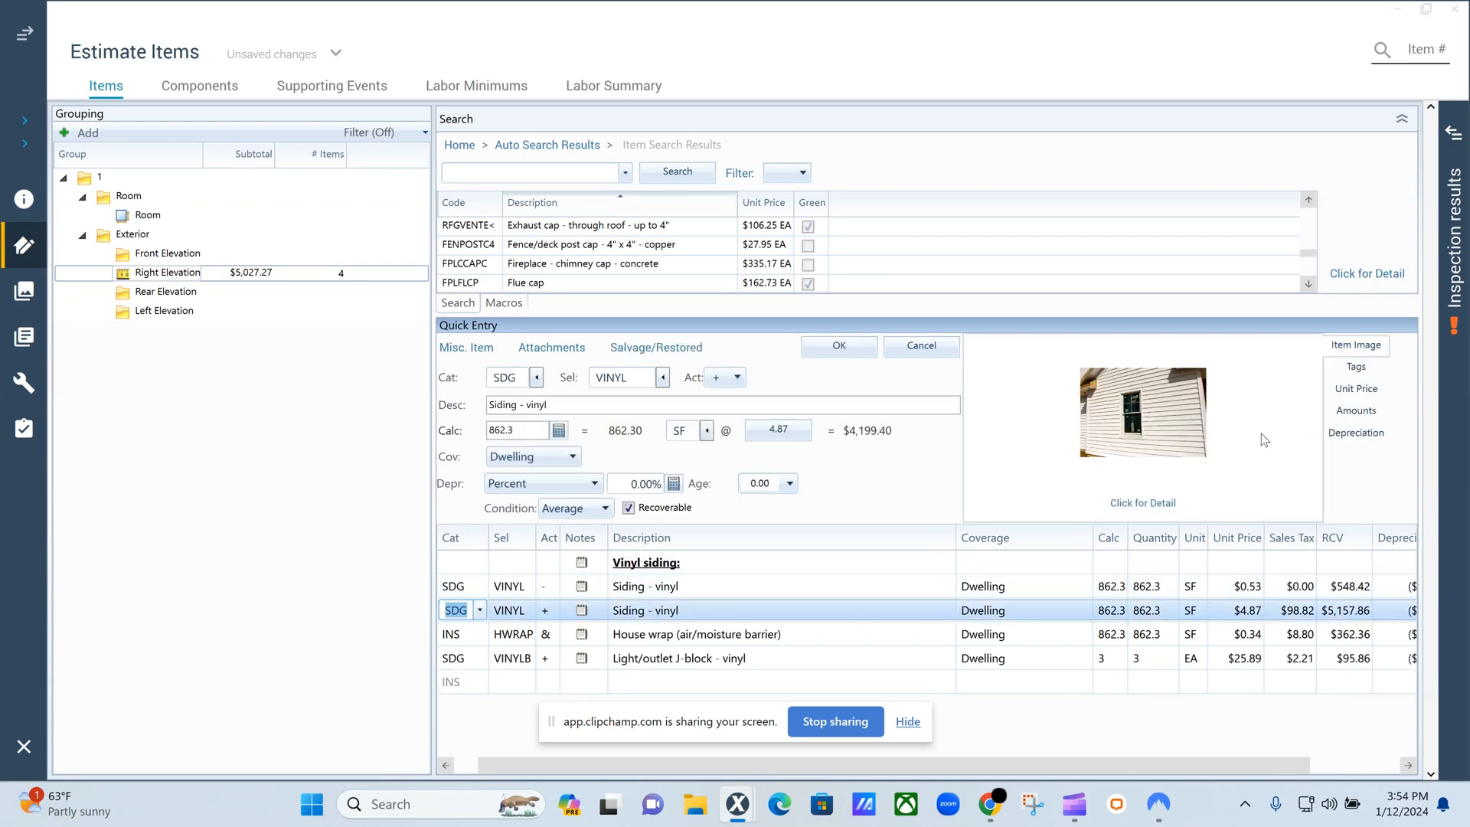
{"action": "left_click", "coordinate": [1155, 504]}
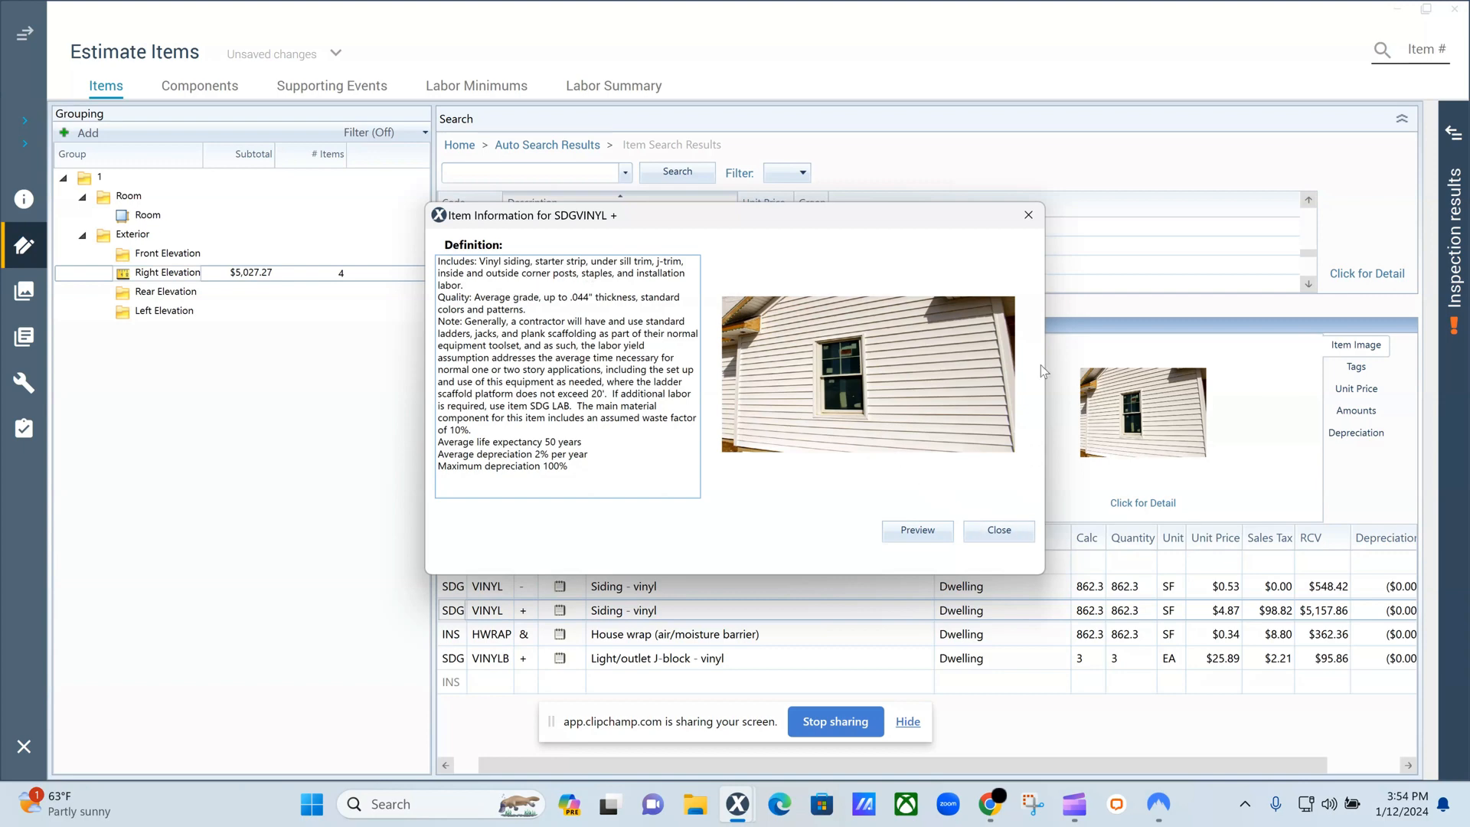
{"action": "left_click", "coordinate": [1028, 215]}
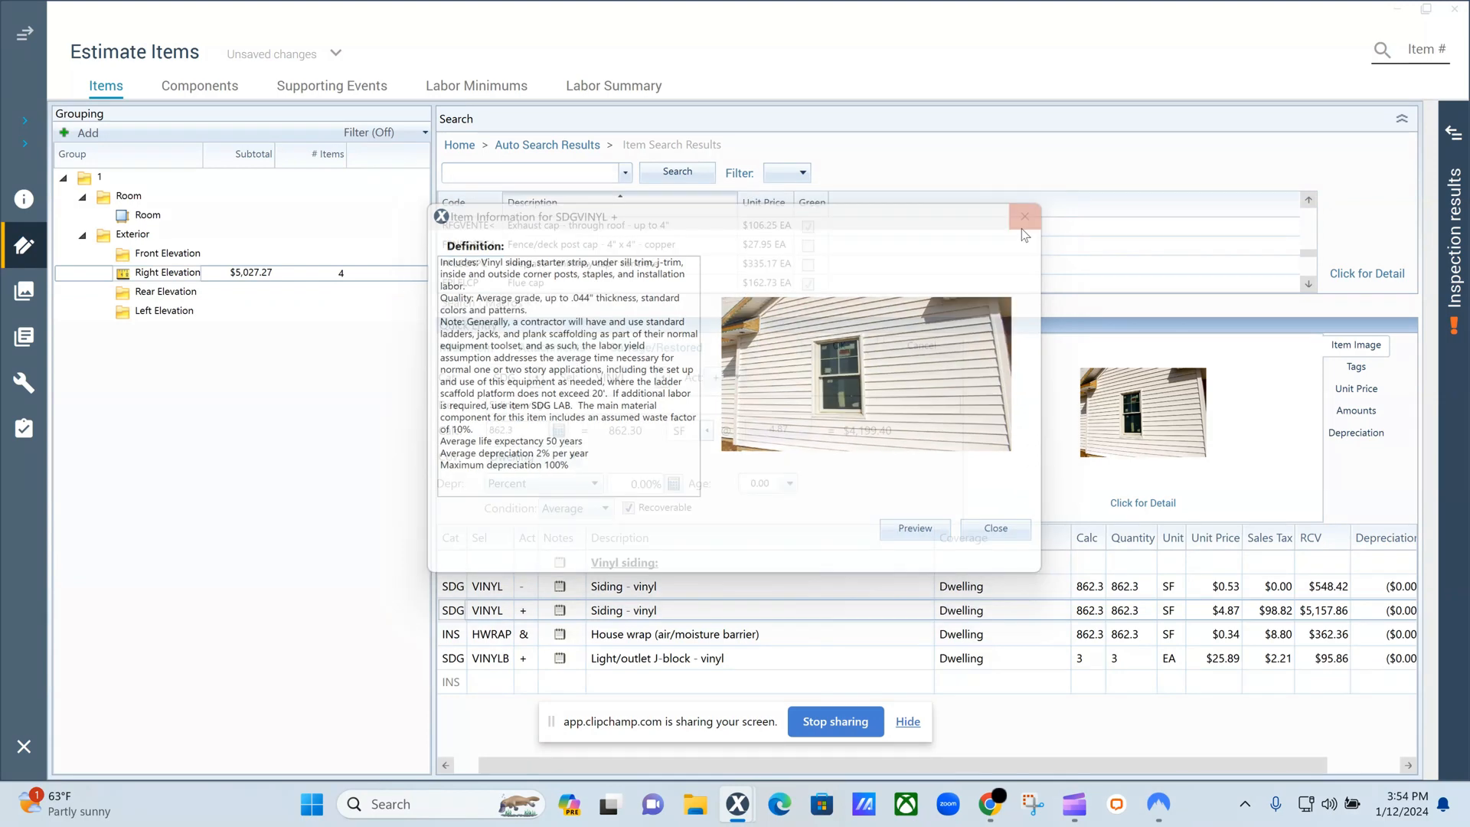
{"action": "left_click", "coordinate": [444, 684]}
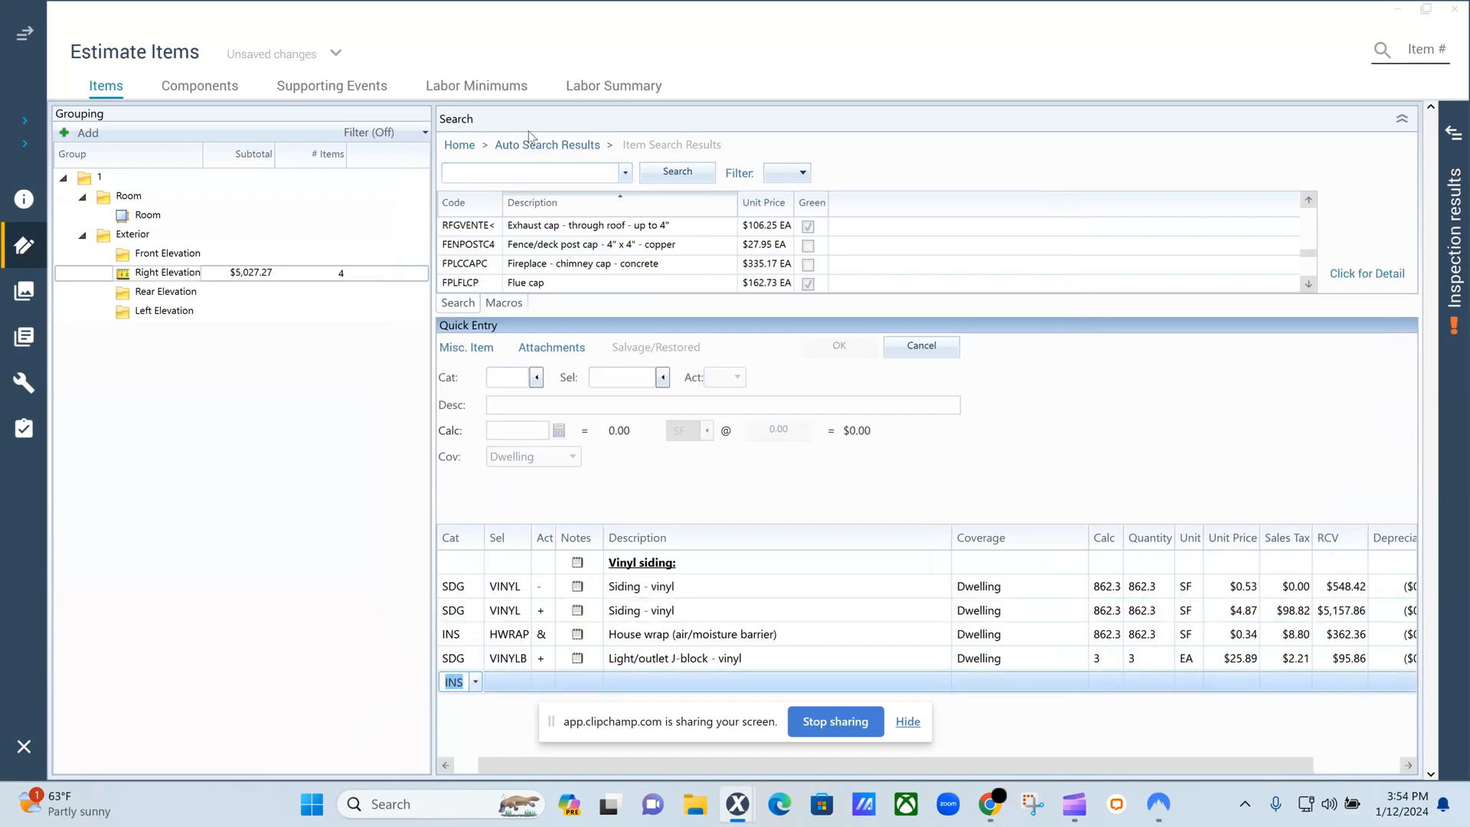
{"action": "left_click", "coordinate": [492, 173]}
{"action": "type", "text": "C"}
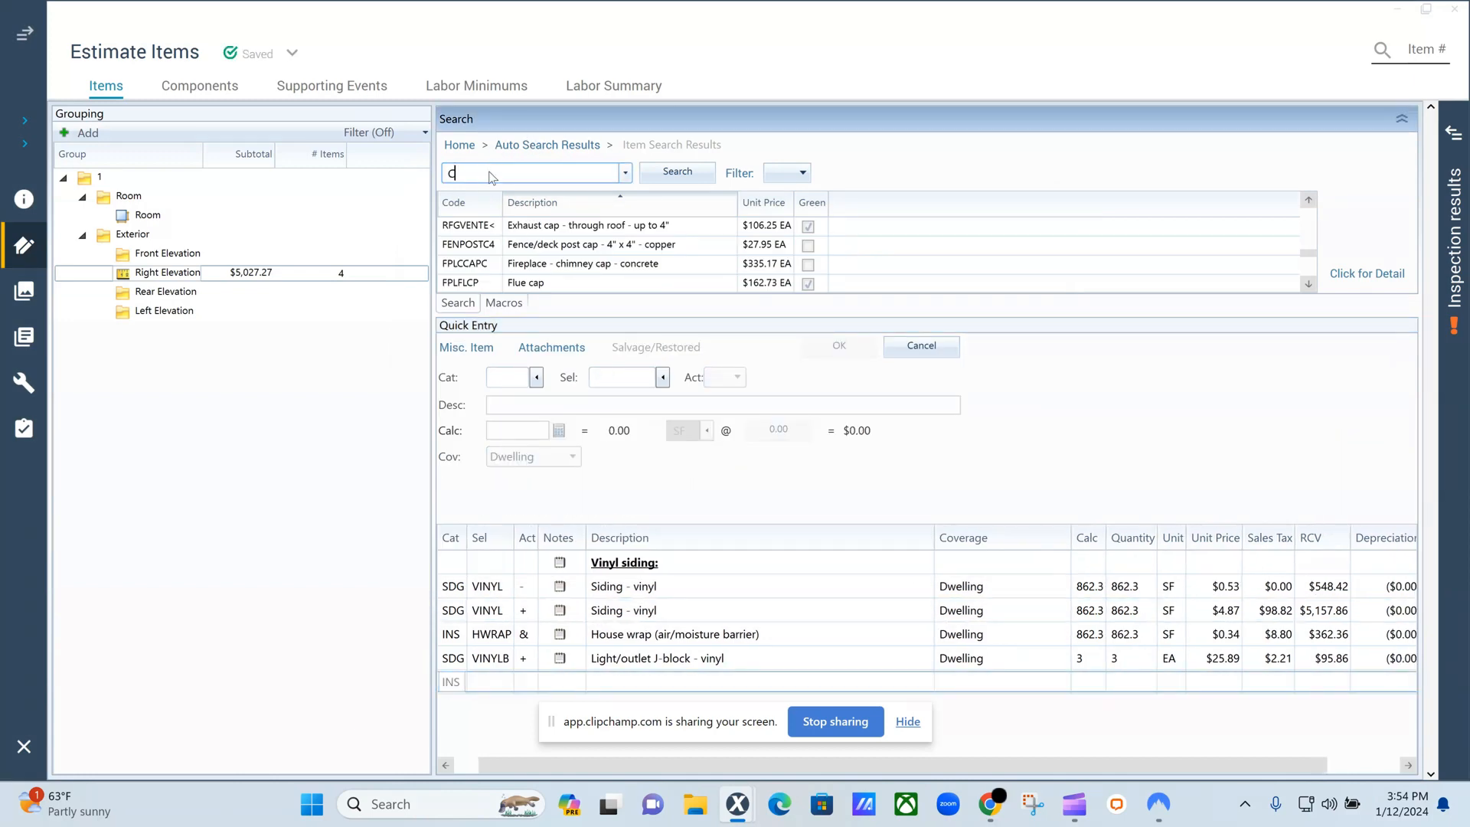
{"action": "type", "text": "UALK"}
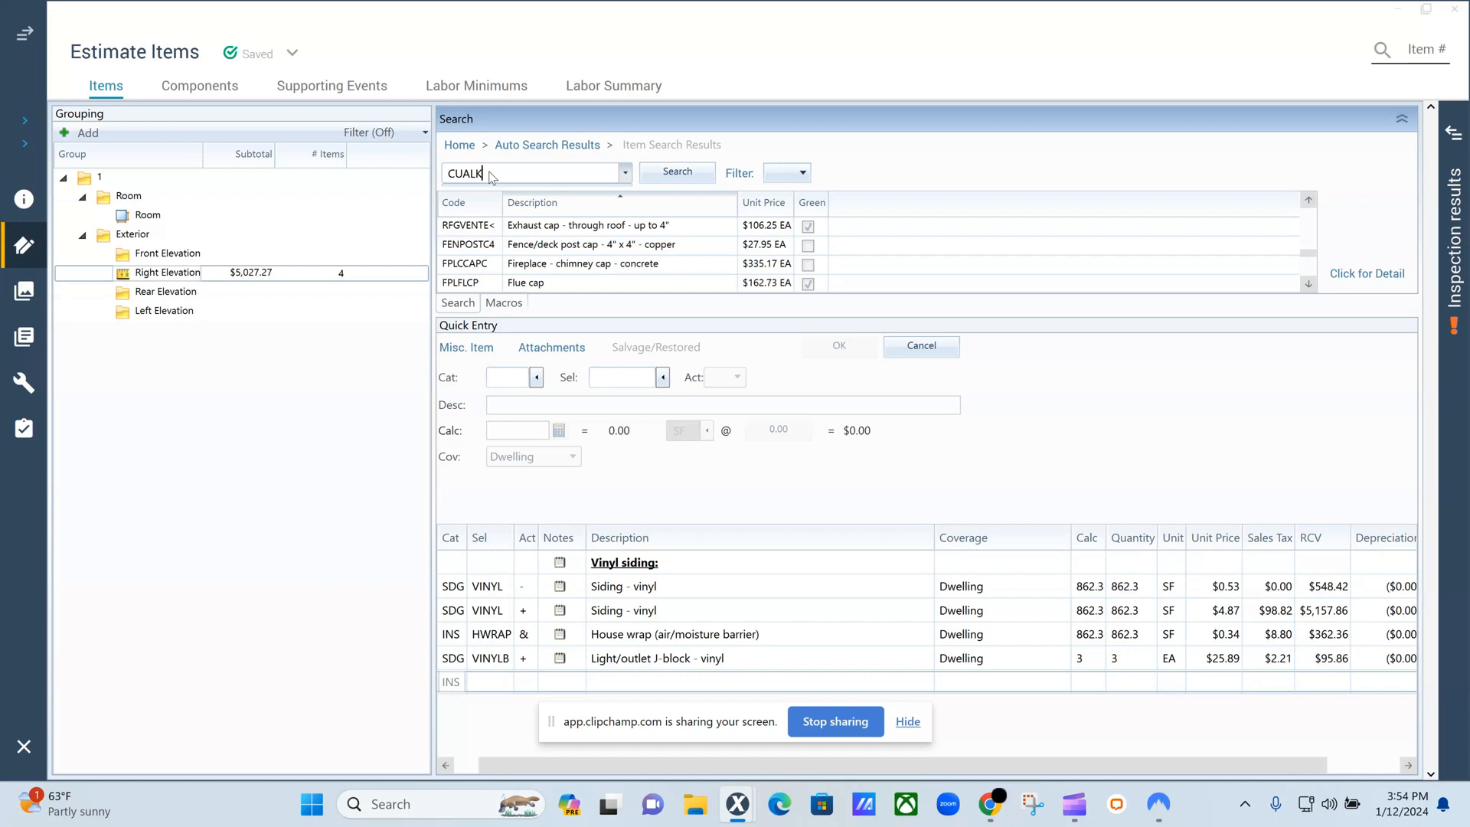
{"action": "type", "text": "ING"}
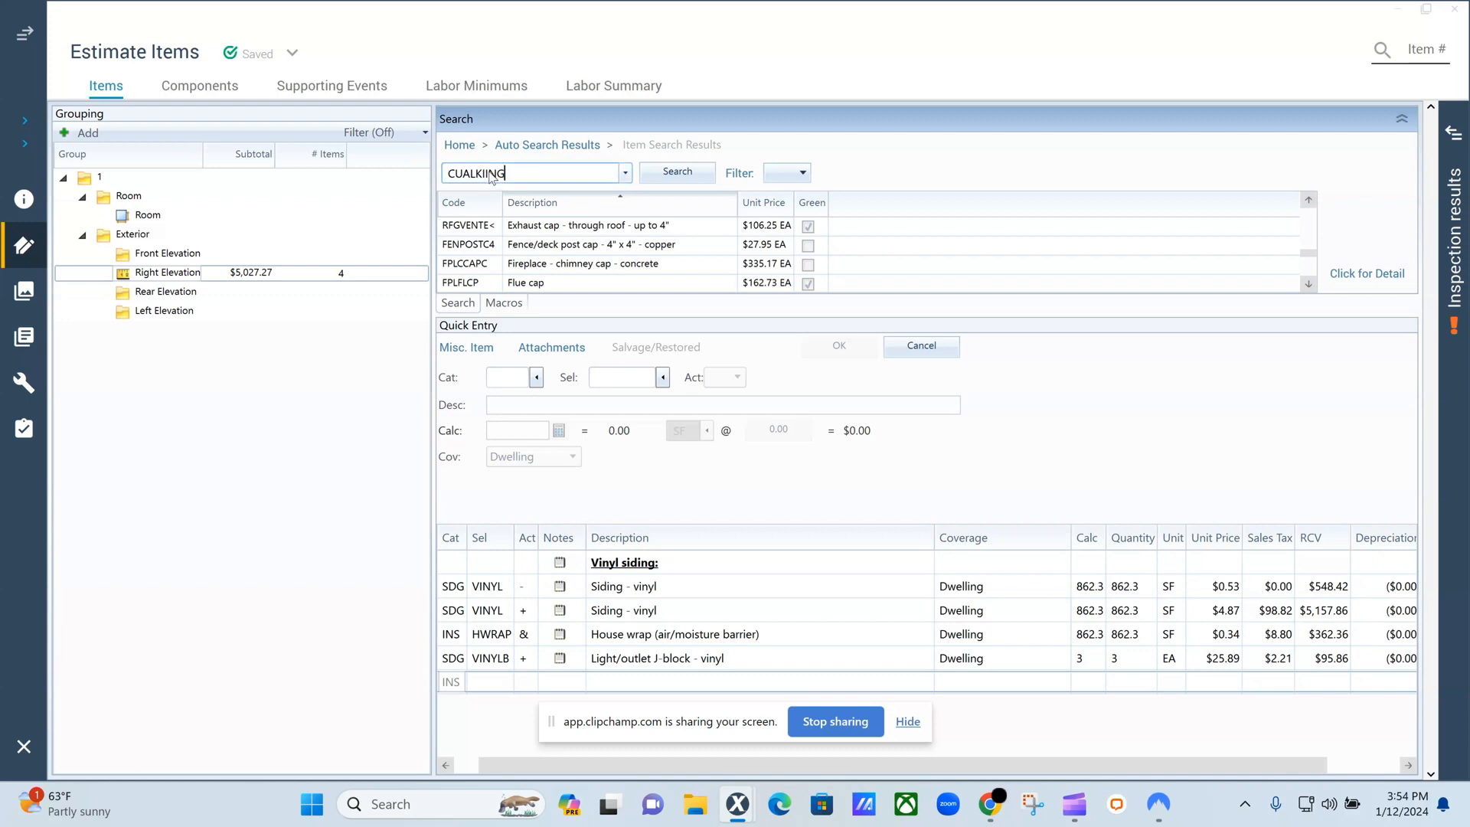
{"action": "key", "text": "Return"}
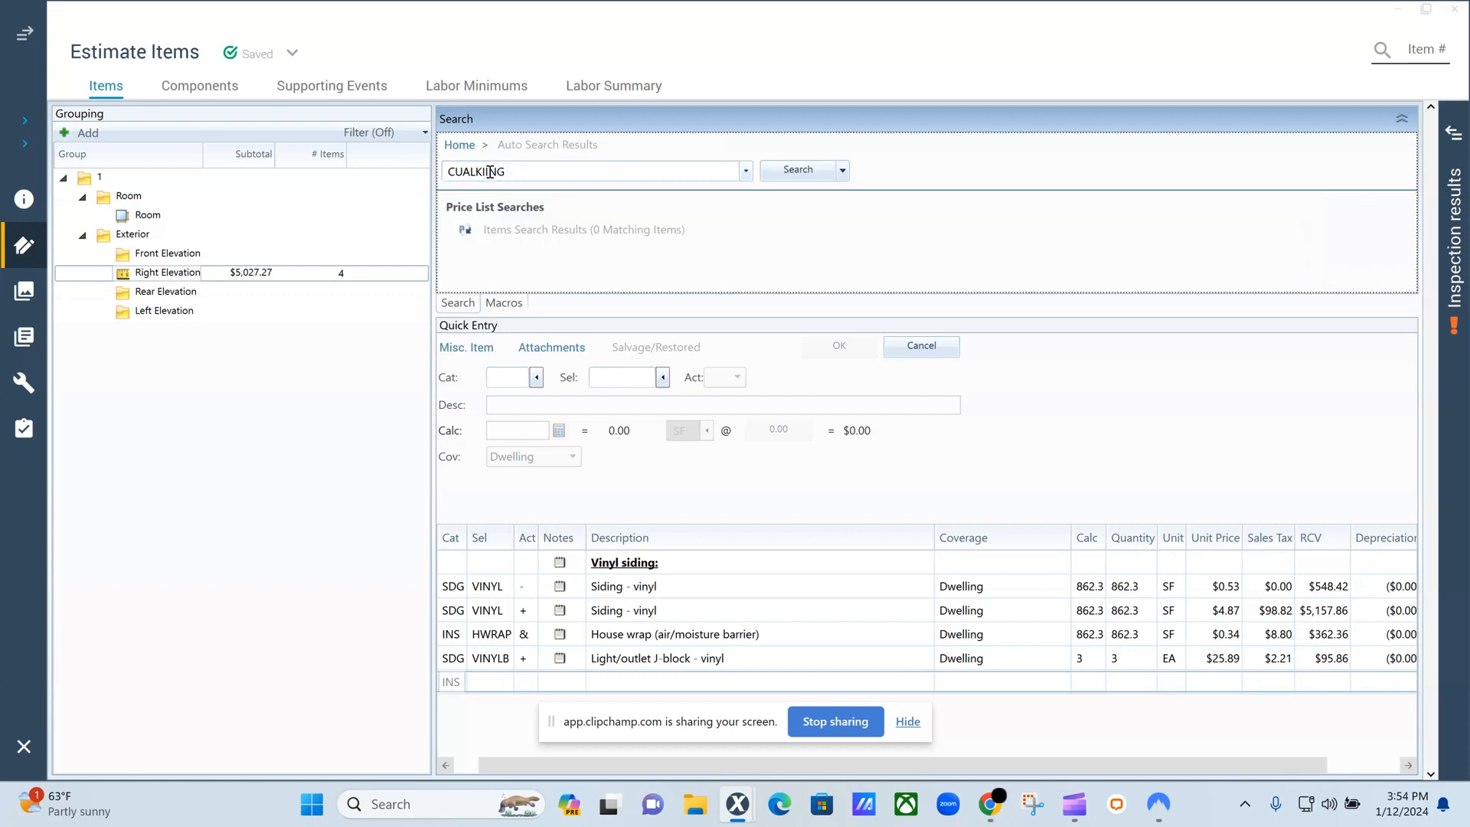
Search the price list items for "CAU" and add the Caulking - silicone item MPRCLKS to the Right Elevation.
{"action": "double_click", "coordinate": [490, 171]}
{"action": "type", "text": "CAU"}
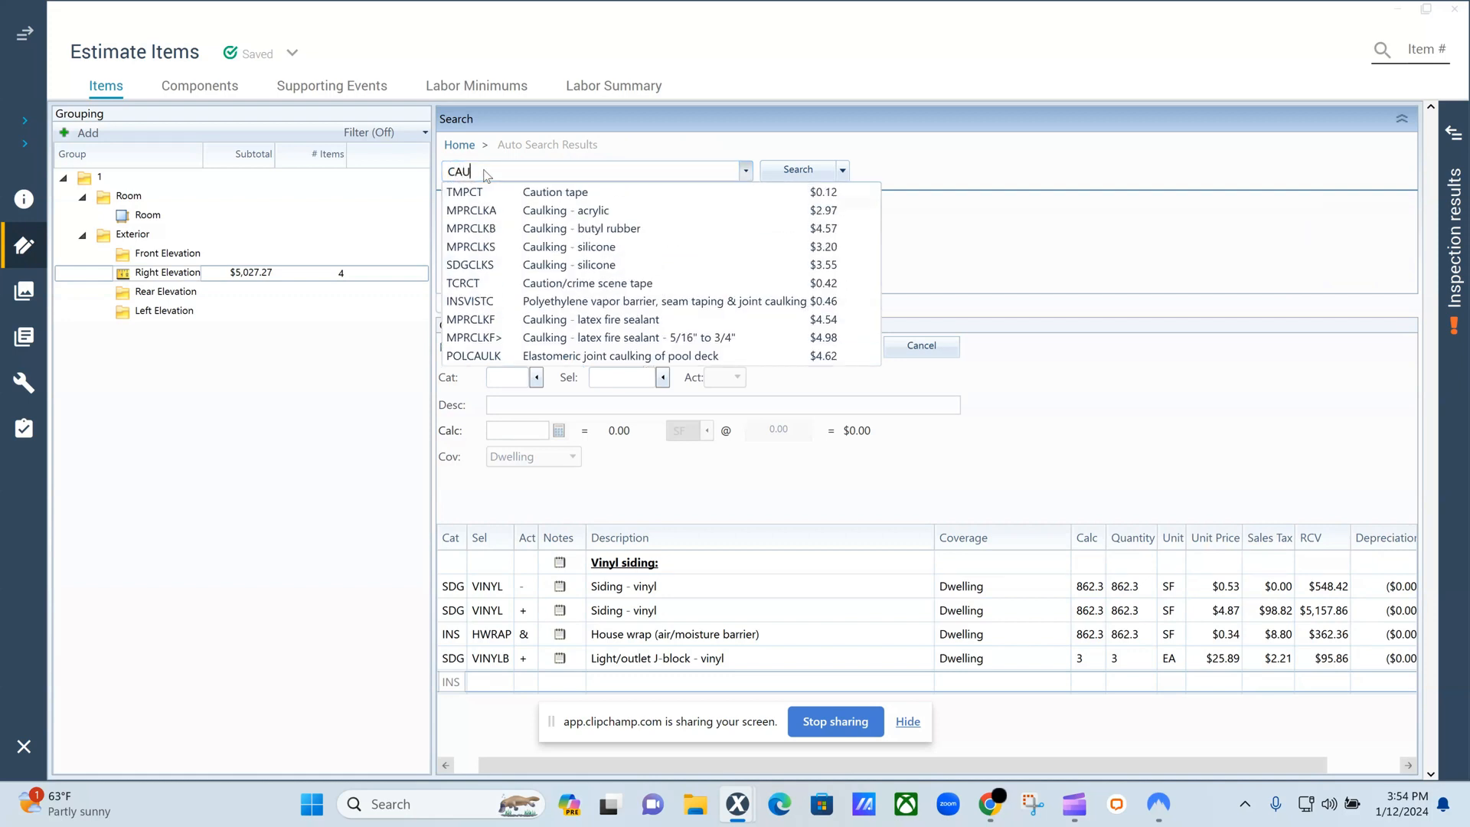
{"action": "left_click", "coordinate": [474, 247]}
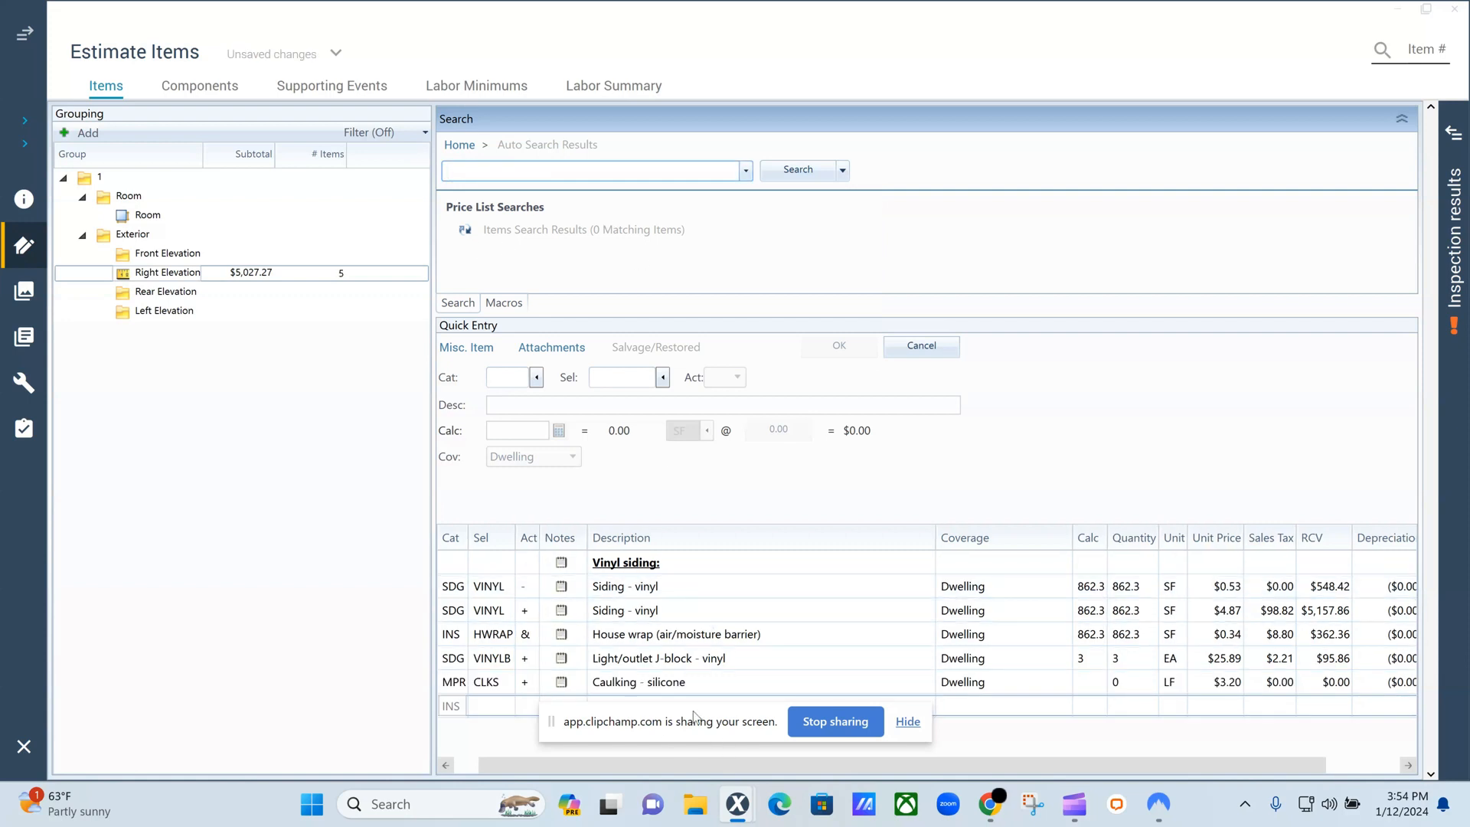
Set the silicone caulking item's quantity calculation to 53*2 and select the empty row below it.
{"action": "left_click", "coordinate": [908, 722]}
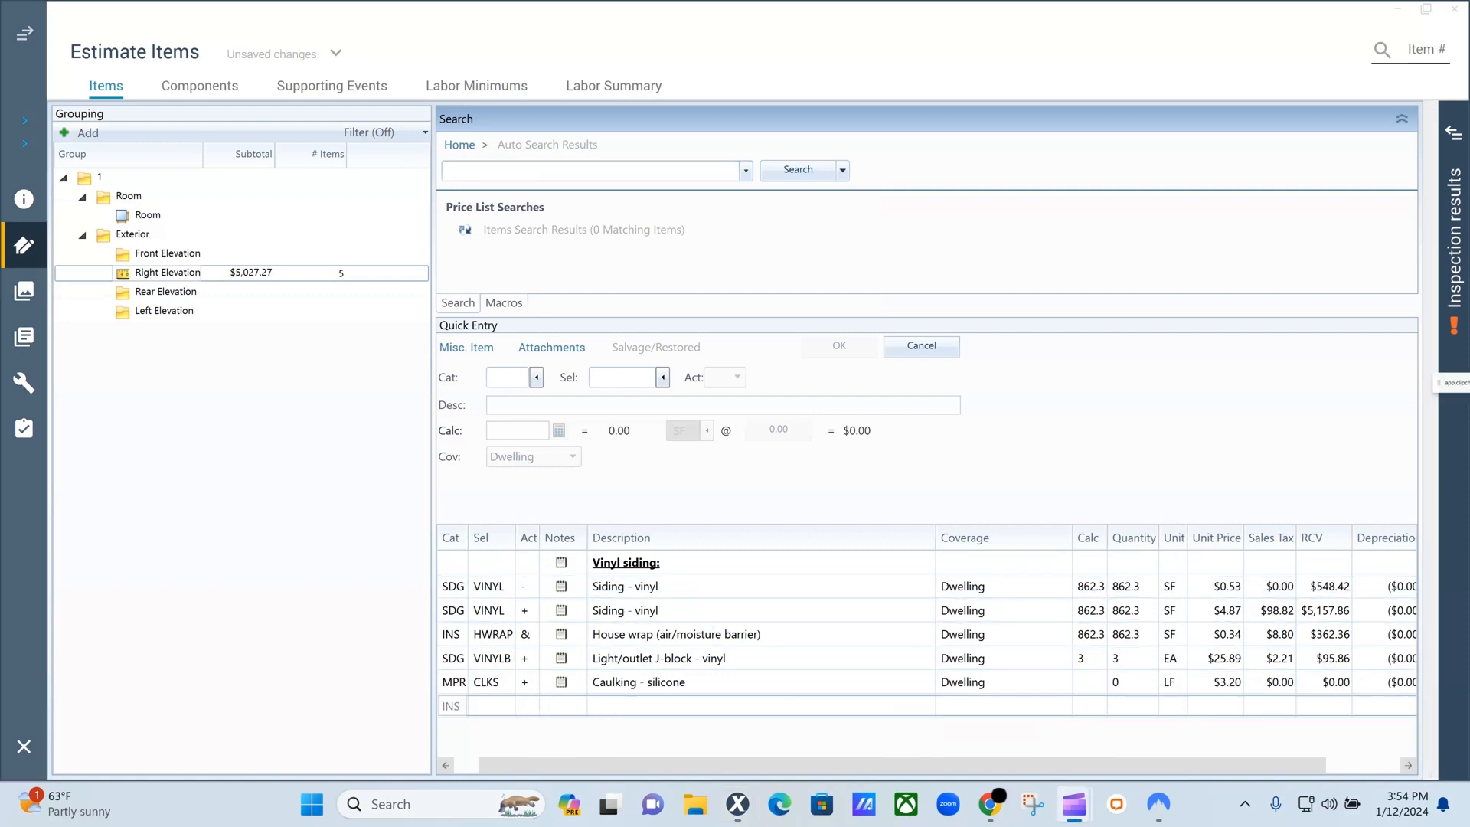
{"action": "left_click", "coordinate": [1089, 682]}
{"action": "type", "text": "53*2"}
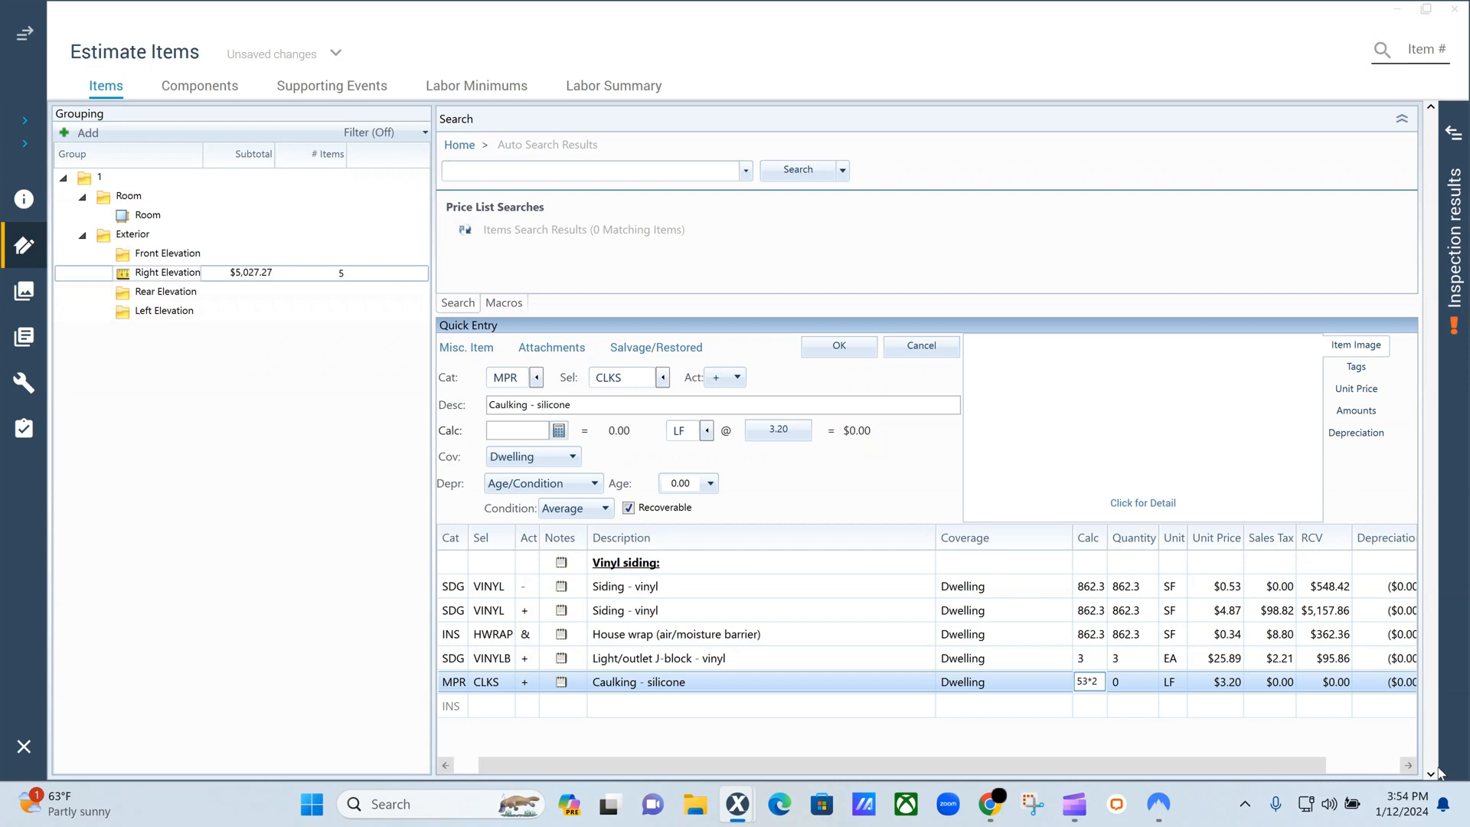
{"action": "left_click", "coordinate": [893, 464]}
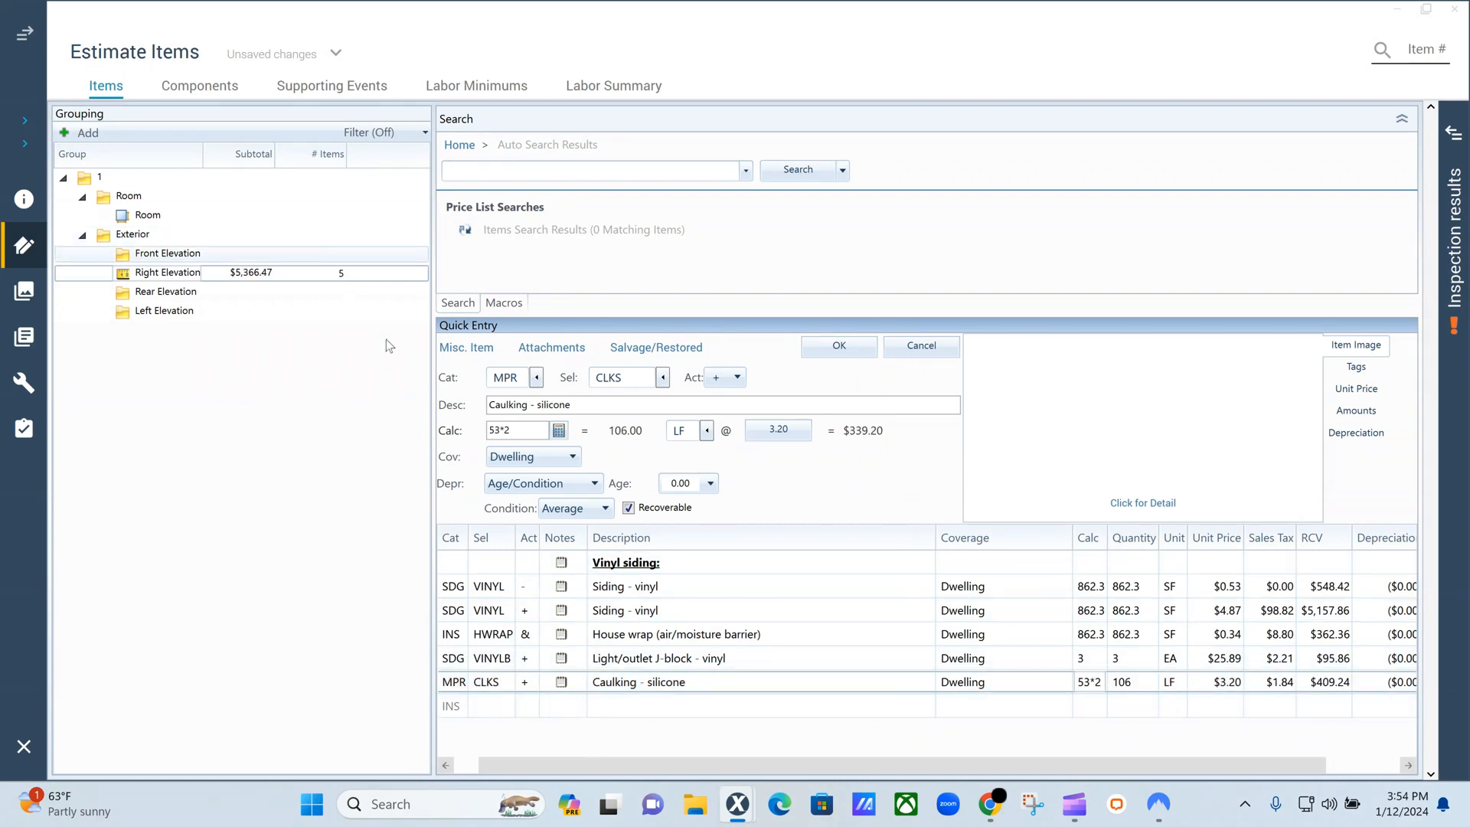
{"action": "left_click", "coordinate": [473, 718]}
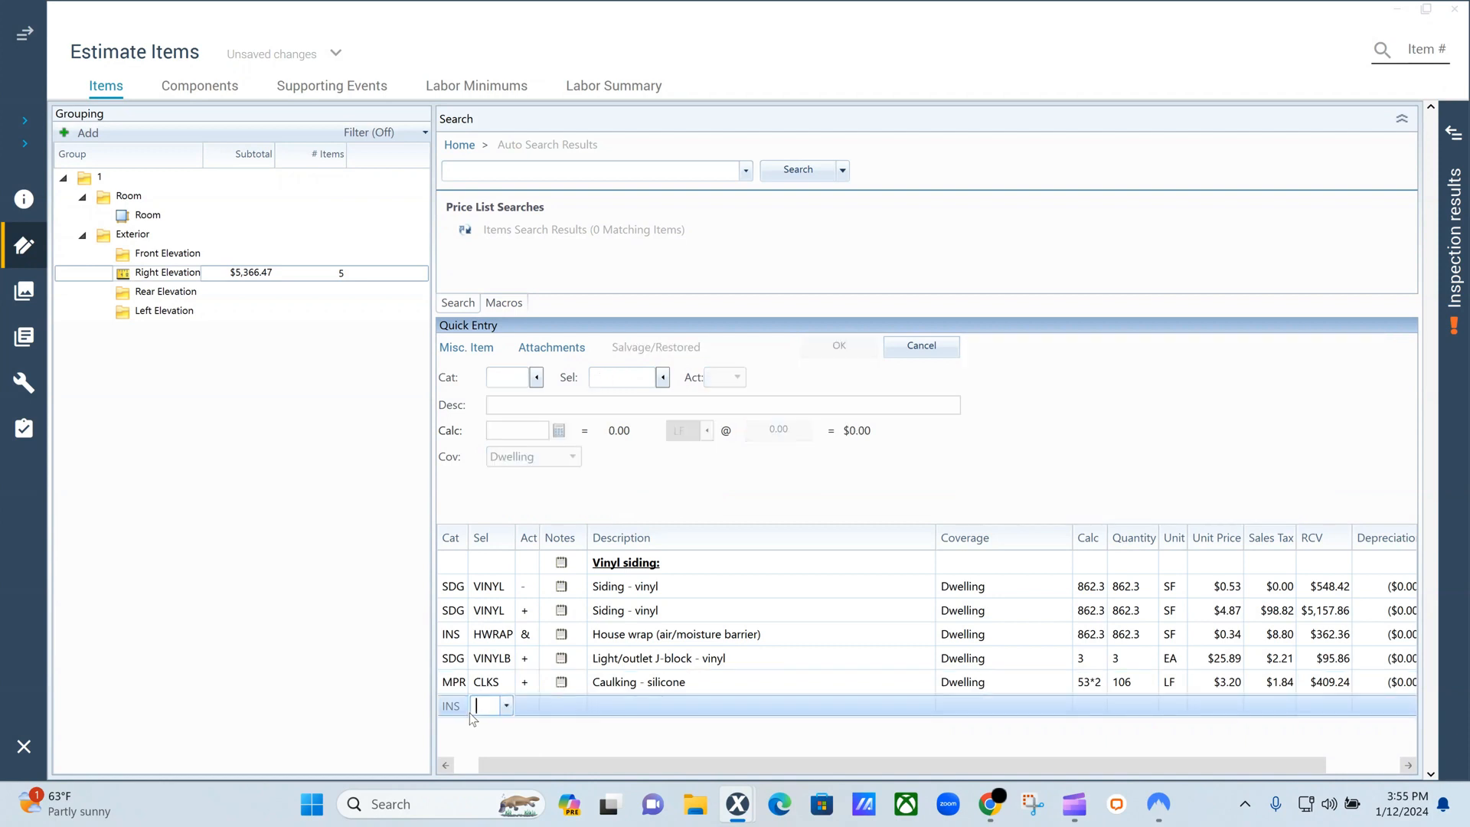
Reopen the item definition of the vinyl siding replacement line, review its included materials and waste allowance, and close it.
{"action": "left_click", "coordinate": [993, 588]}
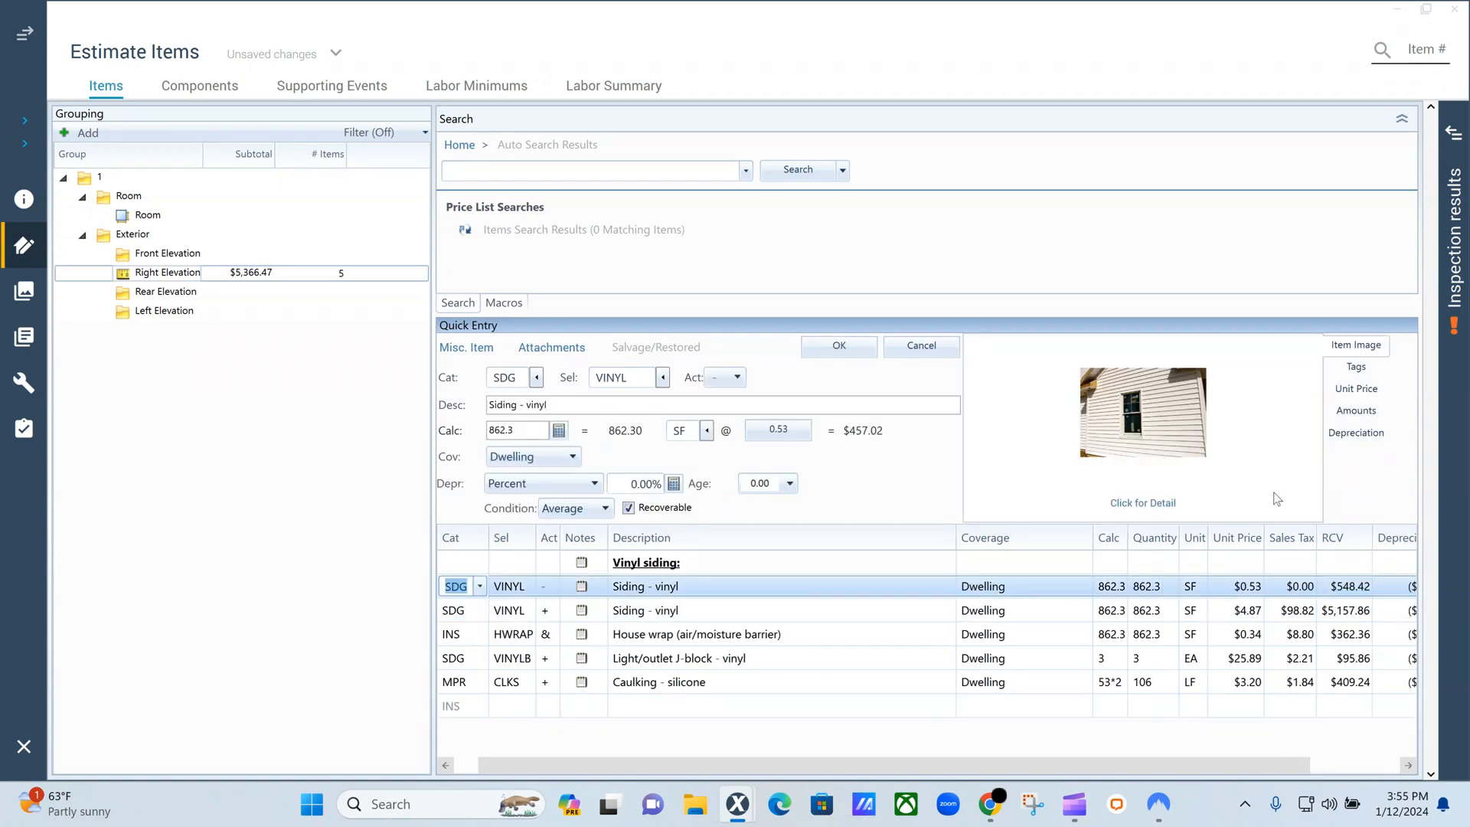
{"action": "left_click", "coordinate": [459, 611]}
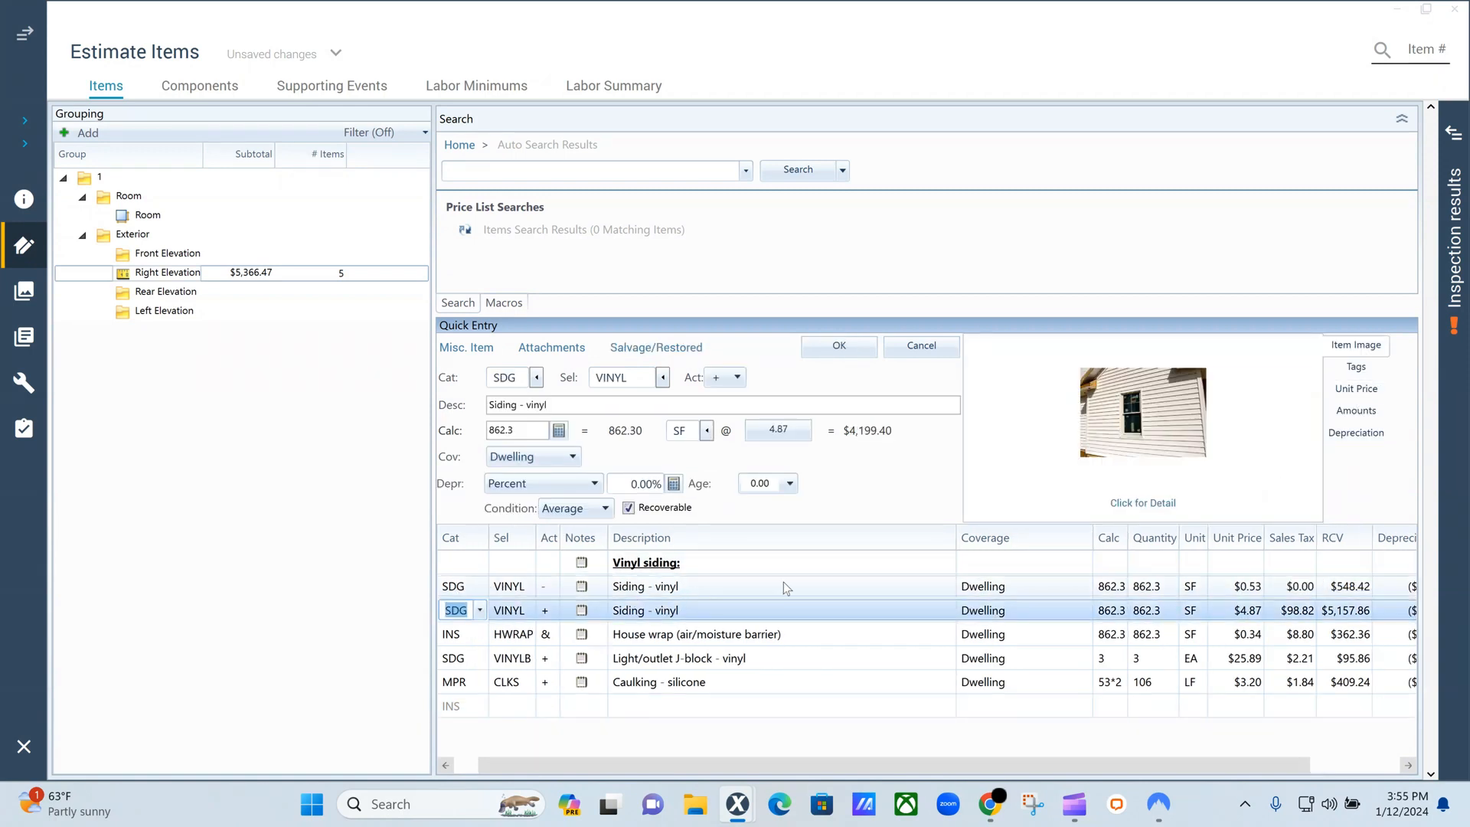
{"action": "left_click", "coordinate": [1127, 505]}
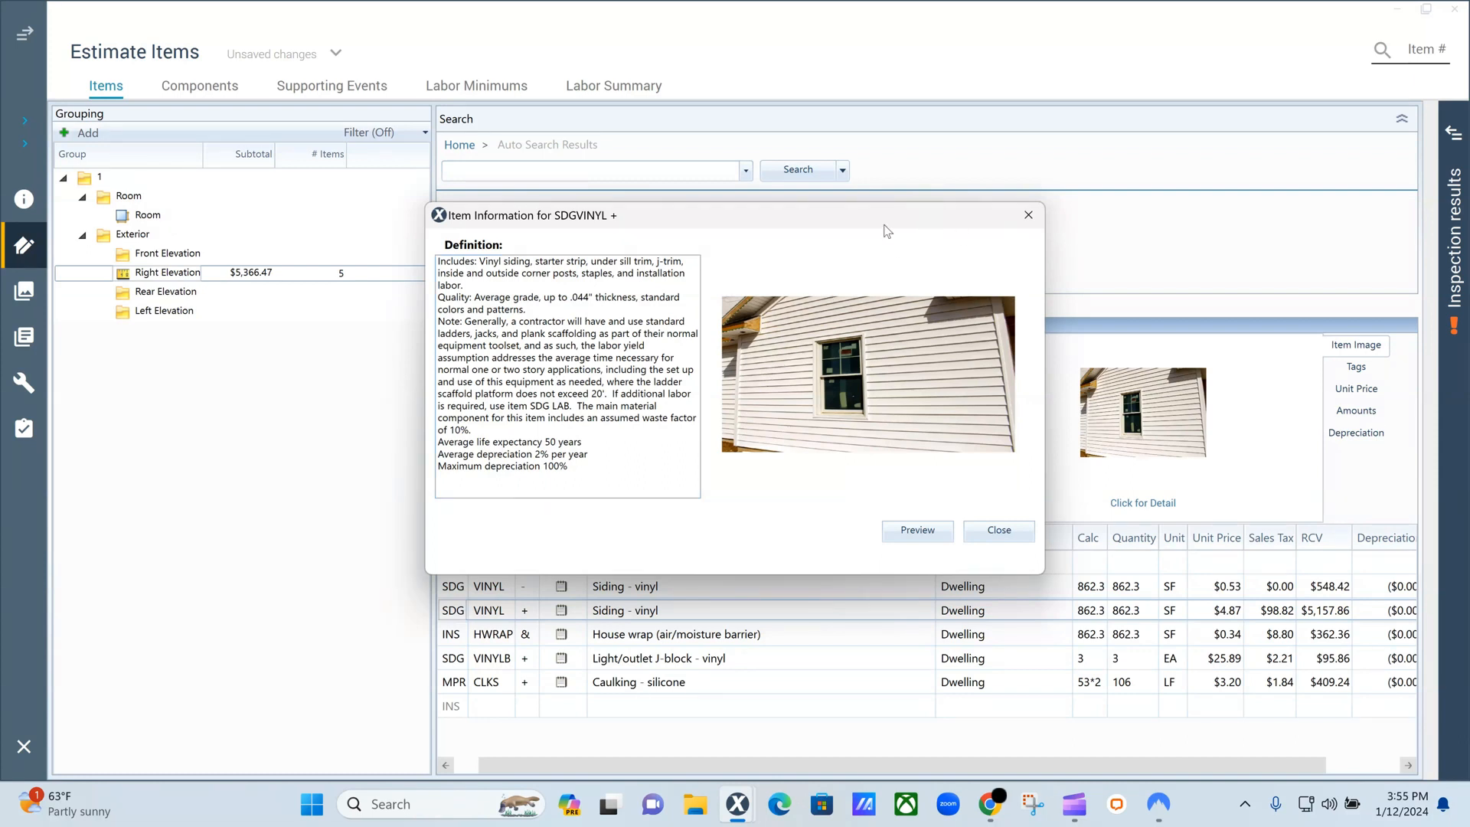
{"action": "left_click", "coordinate": [1028, 214]}
Check the item definition of the vinyl siding removal line to see what labor it covers, and close it.
{"action": "left_click", "coordinate": [469, 590]}
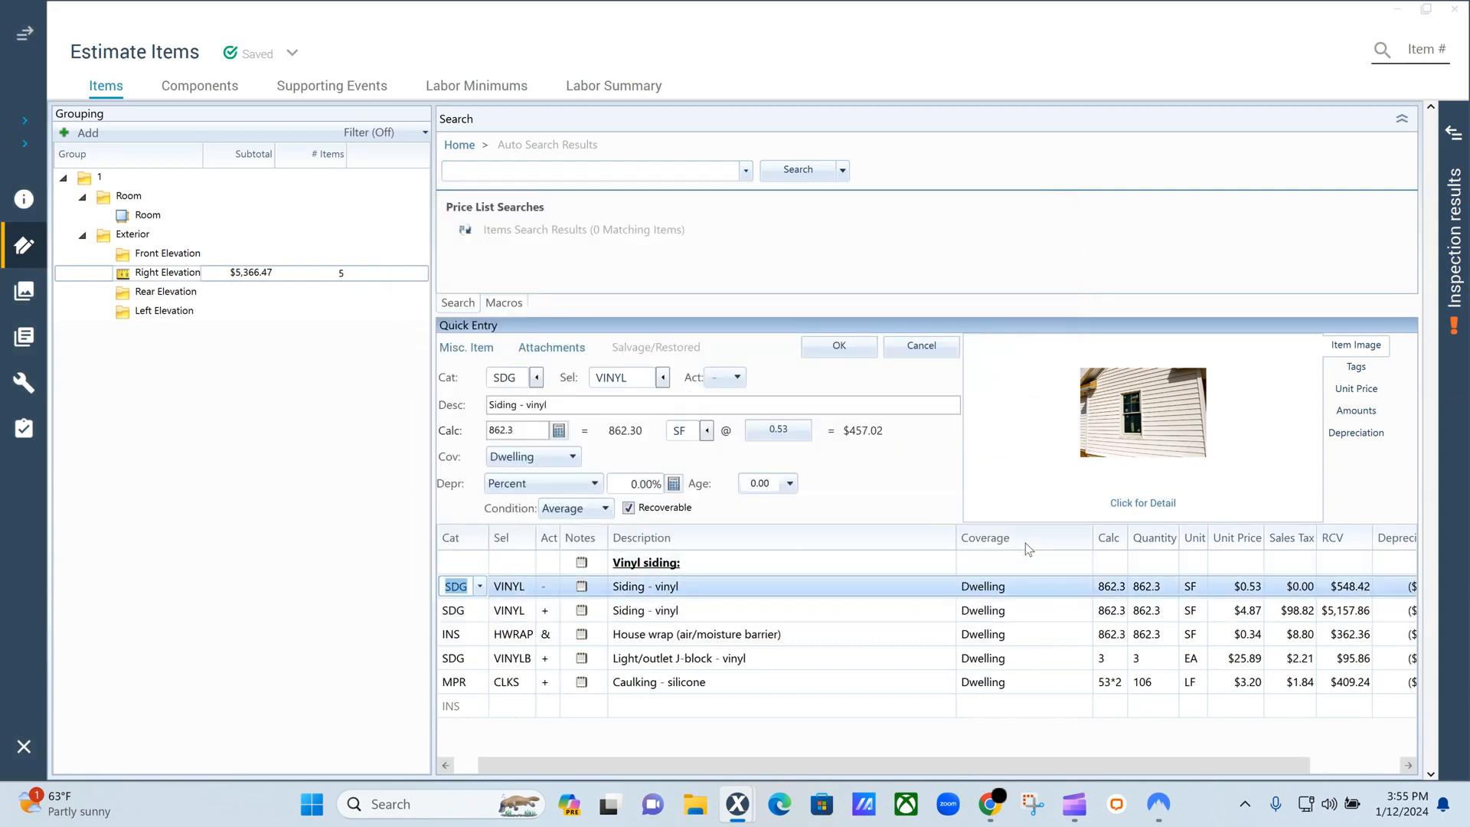
{"action": "left_click", "coordinate": [1116, 505]}
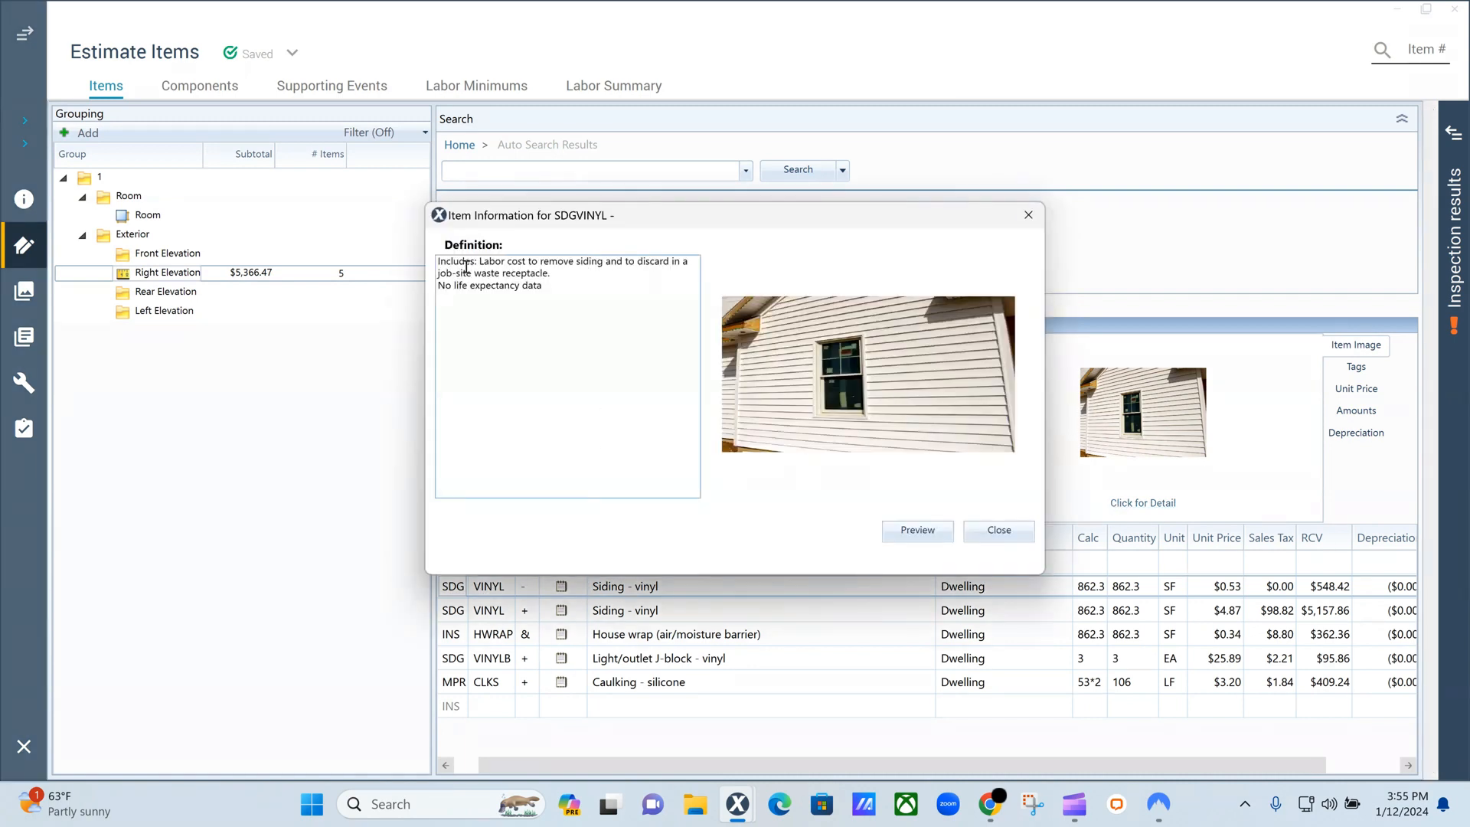
{"action": "left_click", "coordinate": [1027, 216]}
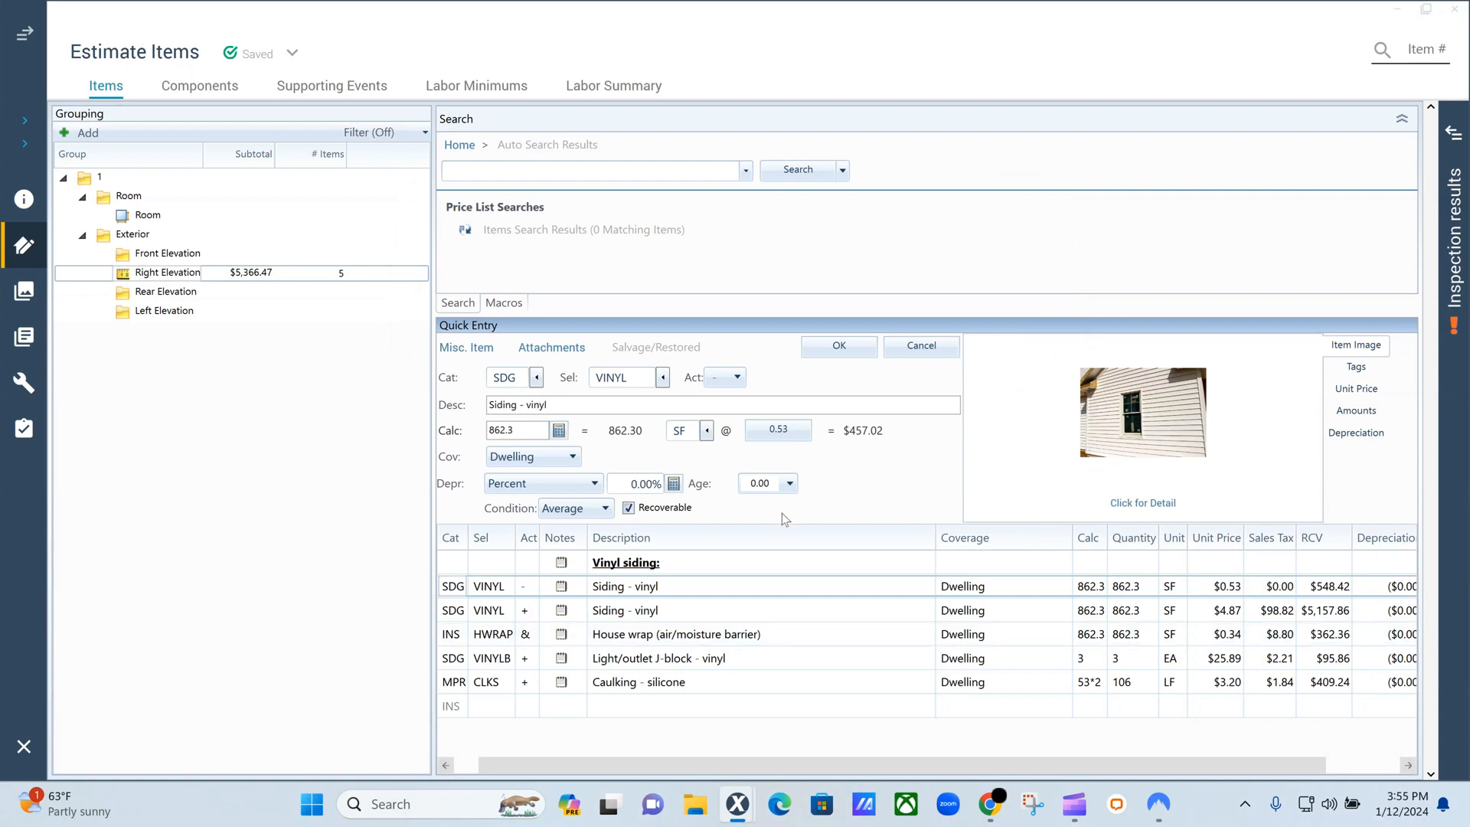
Select the Right Elevation rows from the "Vinyl siding:" heading through the house wrap line.
{"action": "left_click", "coordinate": [481, 567]}
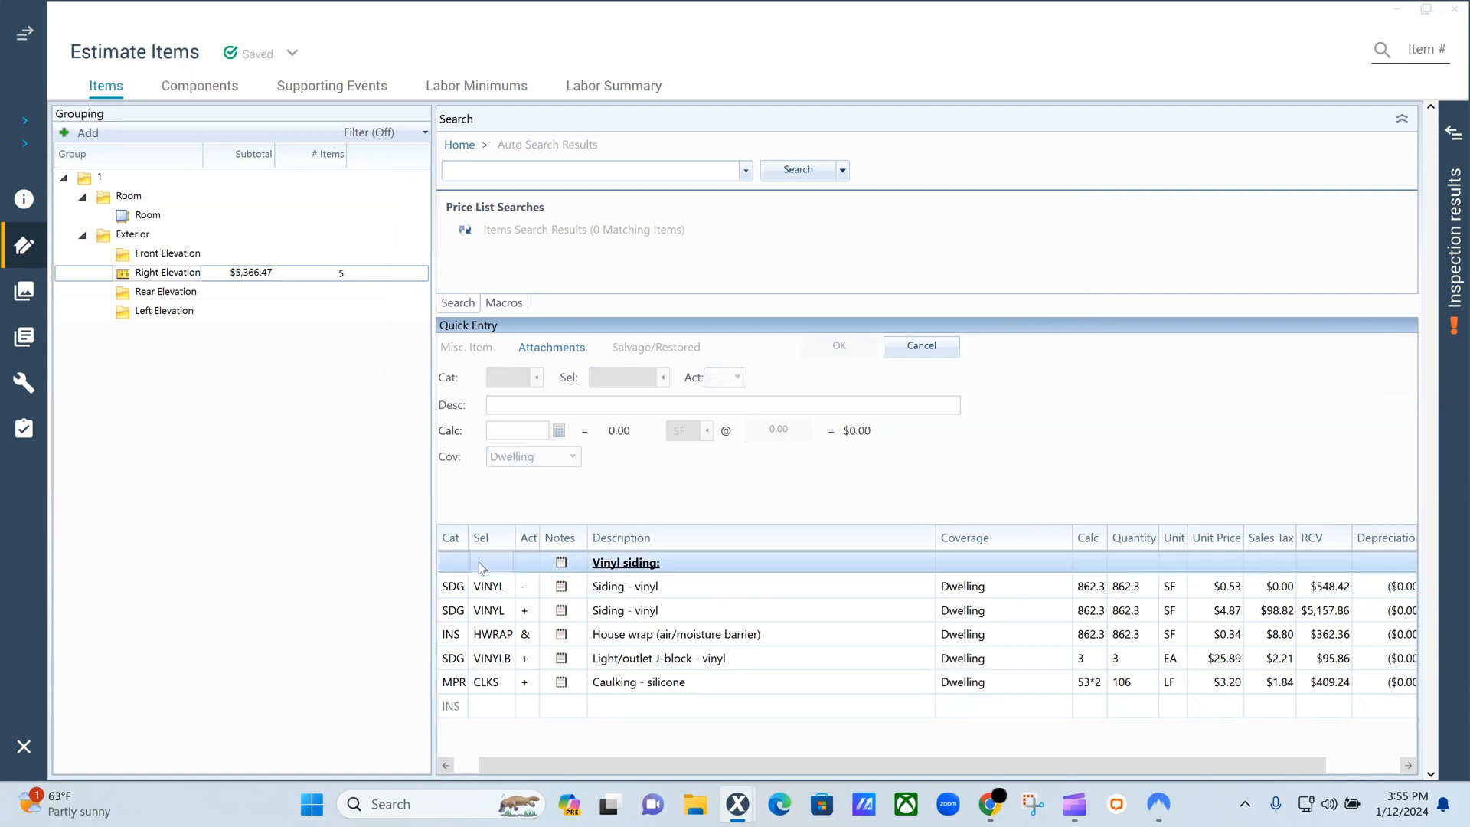
{"action": "left_click", "coordinate": [441, 639], "text": "shift"}
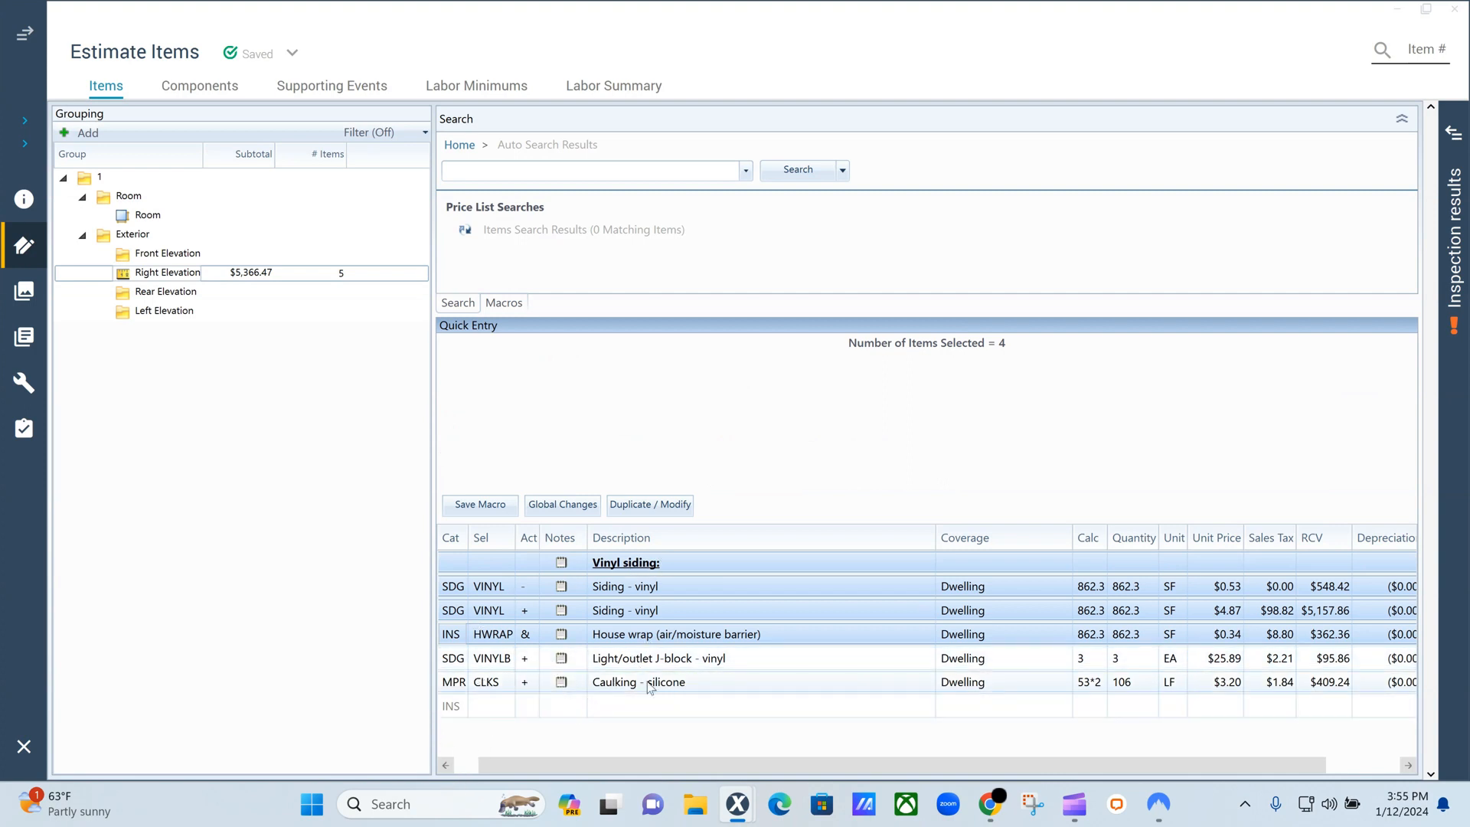
{"action": "left_click", "coordinate": [762, 493]}
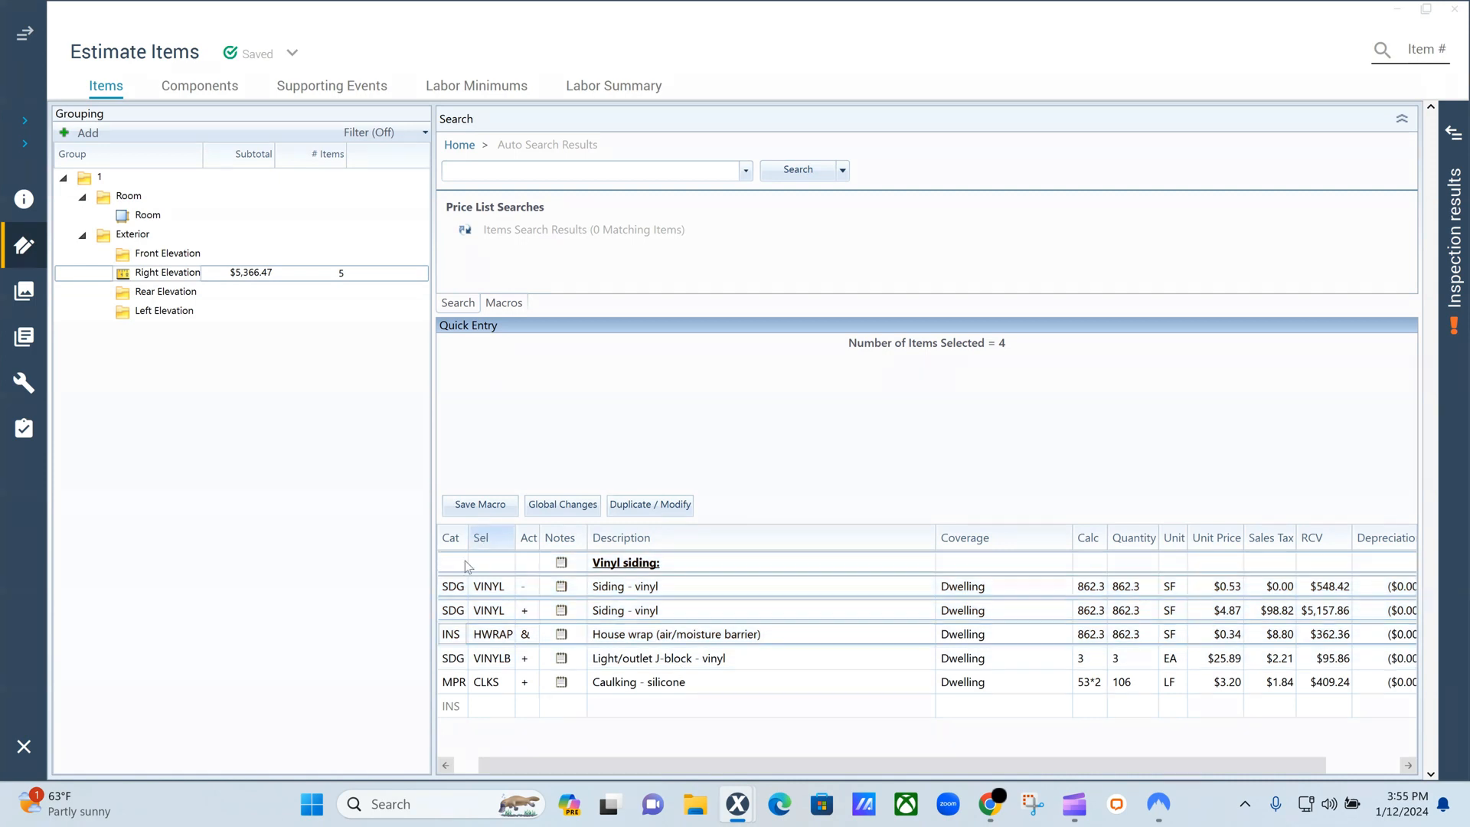